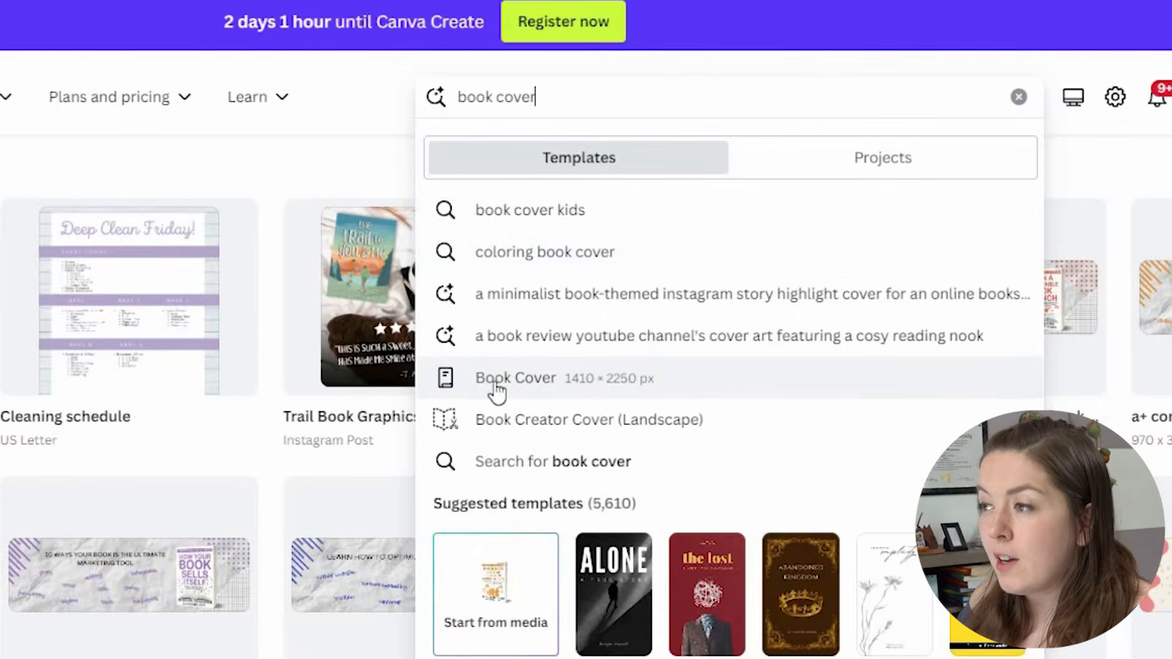
Open the Book Cover (1410 × 2250 px) template category and browse the available cover designs.
click(523, 393)
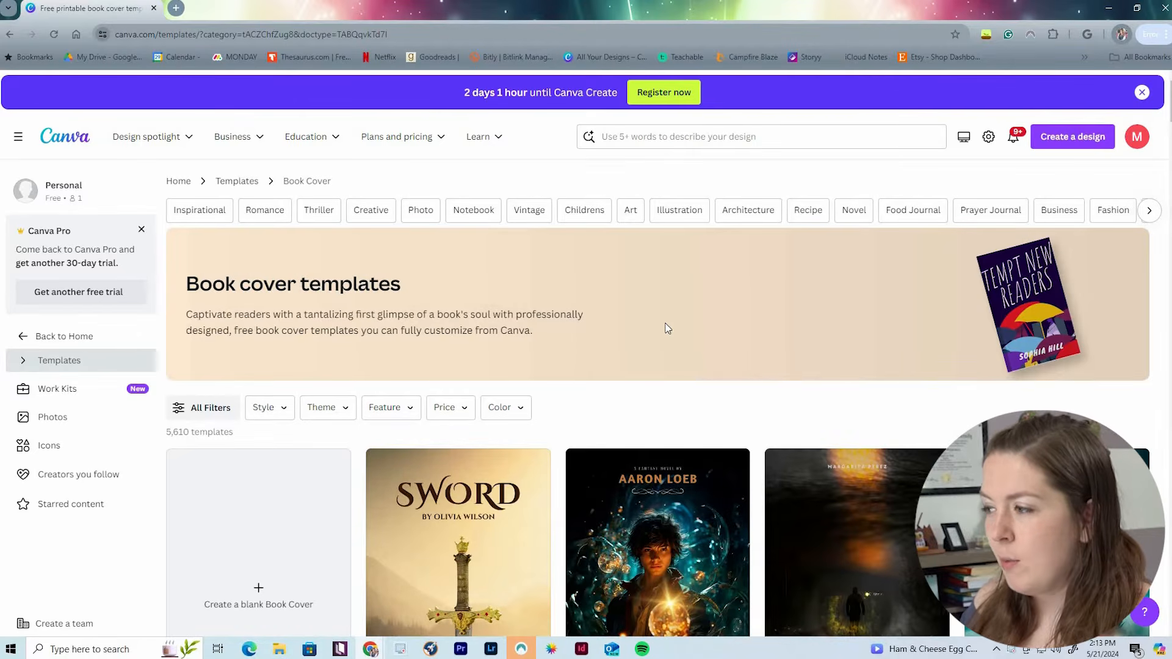
scroll(923, 332, down, 3)
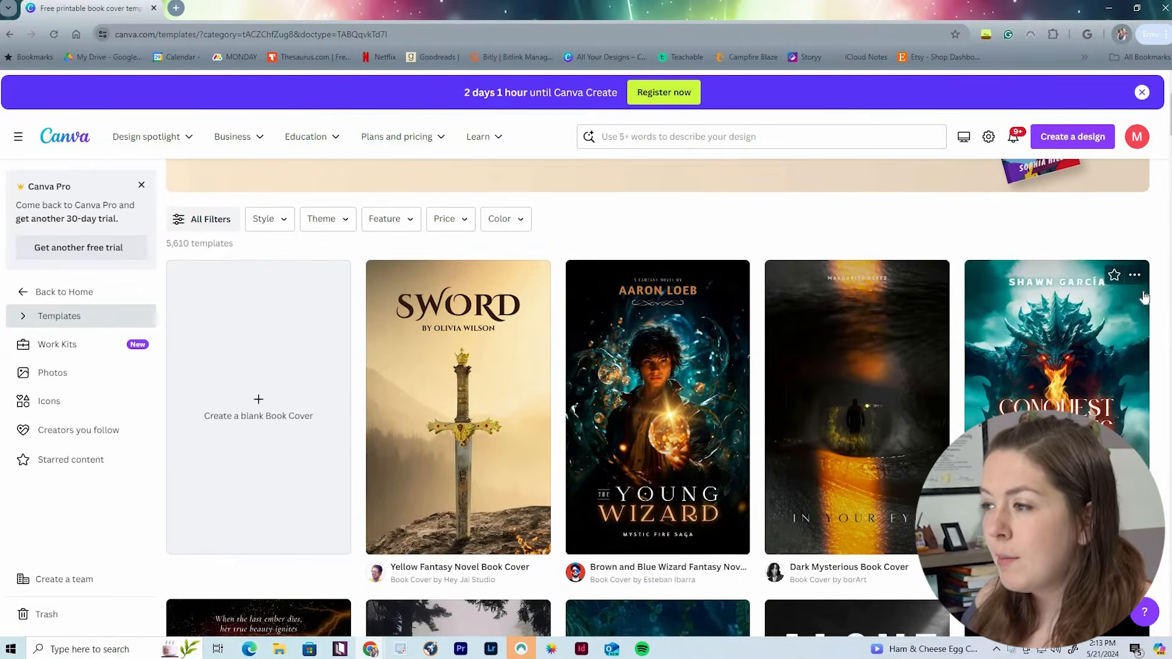
scroll(1151, 296, down, 4)
scroll(1150, 296, down, 8)
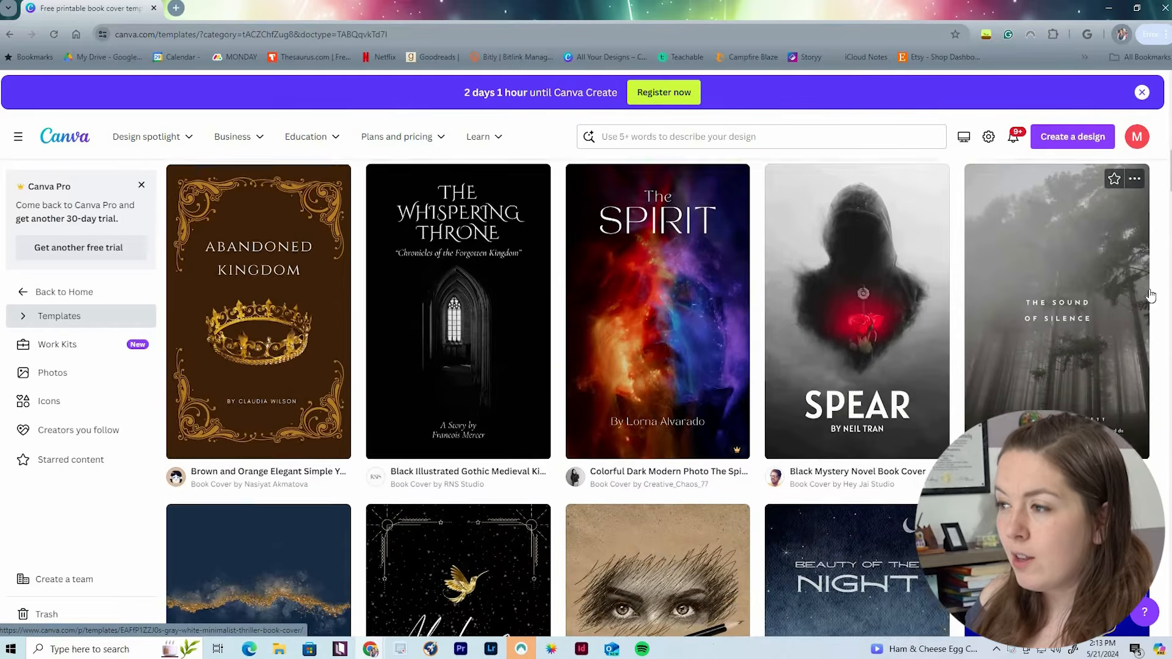
scroll(1151, 296, down, 8)
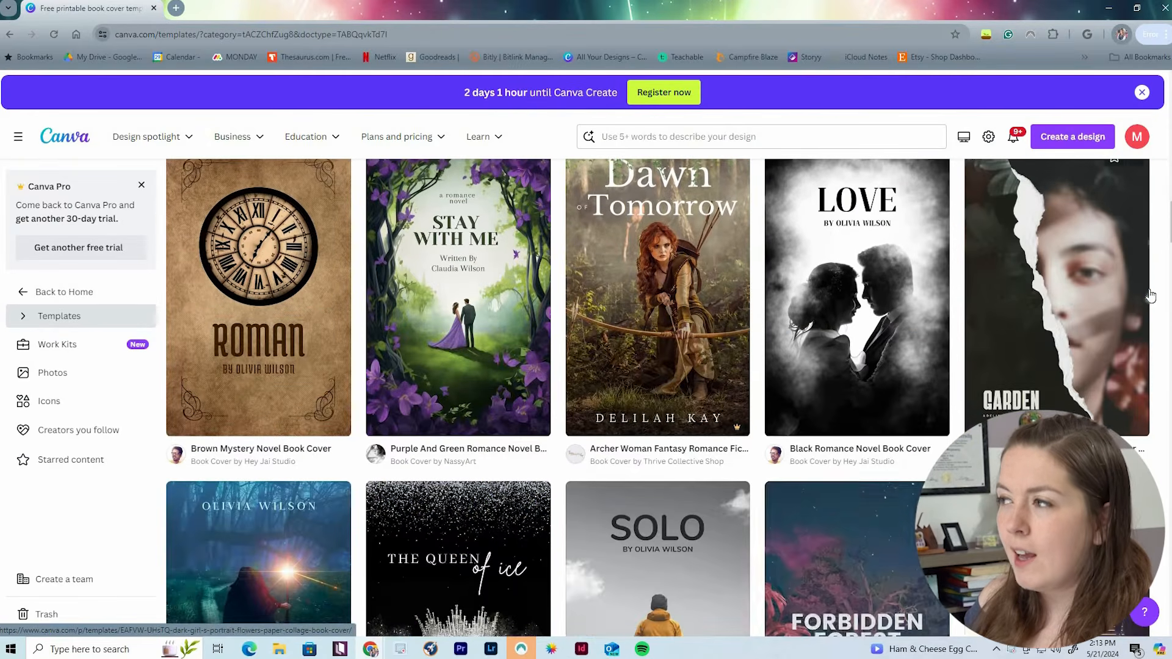
scroll(1150, 296, down, 1)
scroll(1150, 297, down, 3)
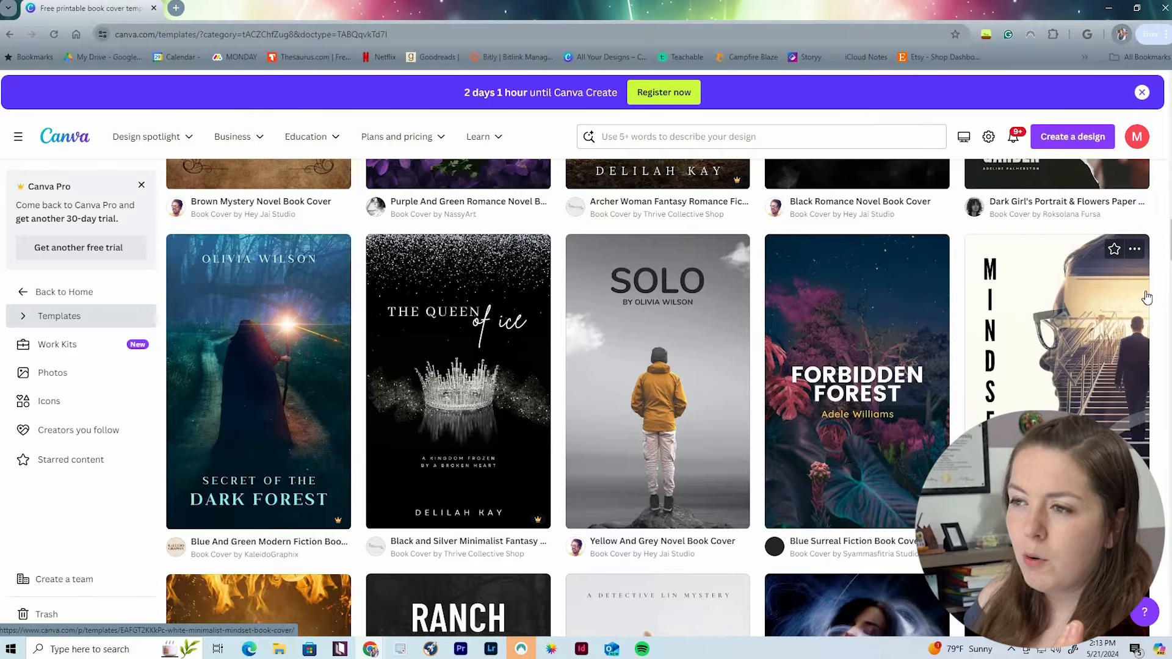
scroll(1147, 297, up, 12)
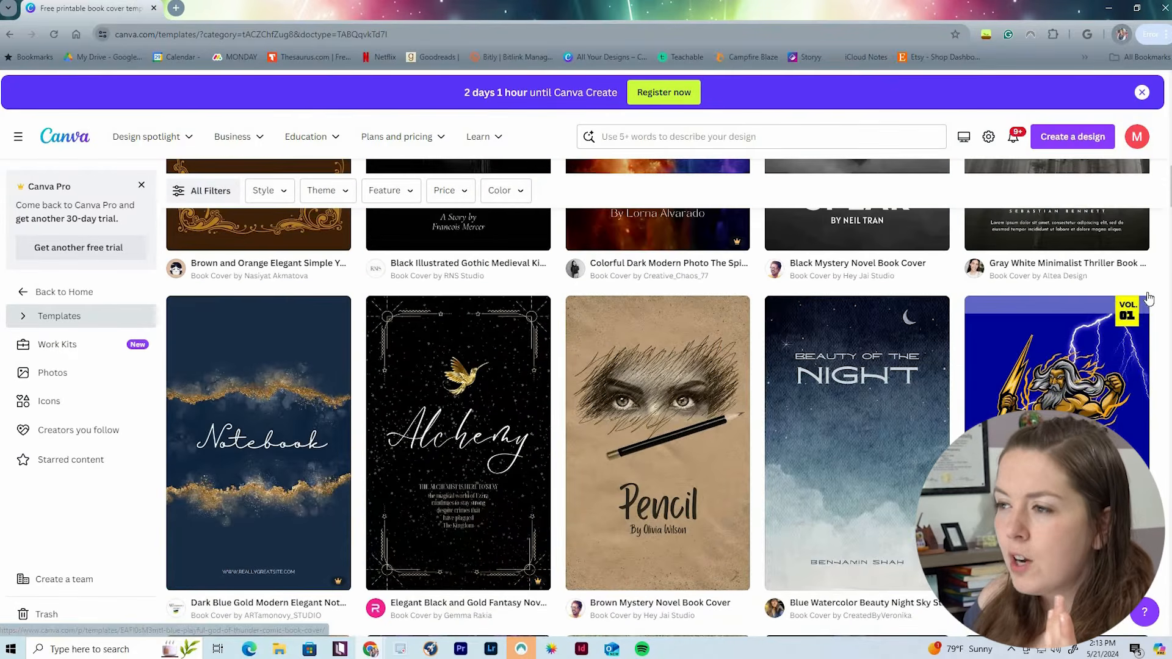
scroll(1148, 299, up, 4)
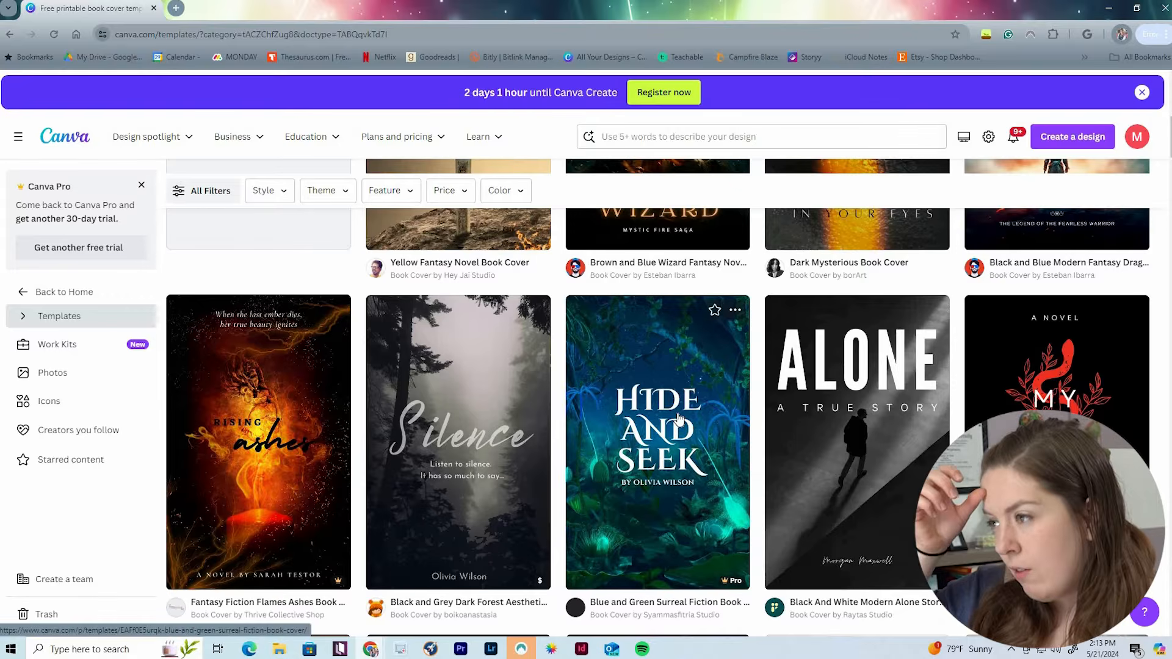
scroll(706, 430, down, 1)
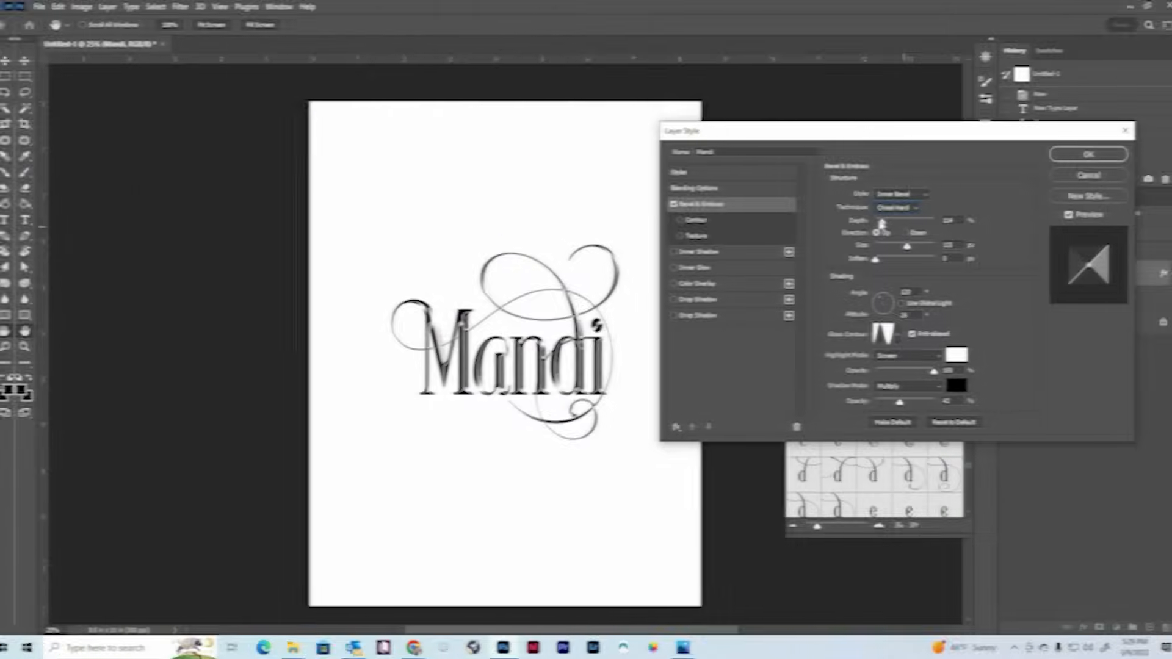
Adjust the depth of the Bevel & Emboss effect on the decorative lettering in Photoshop.
drag(877, 221, 872, 228)
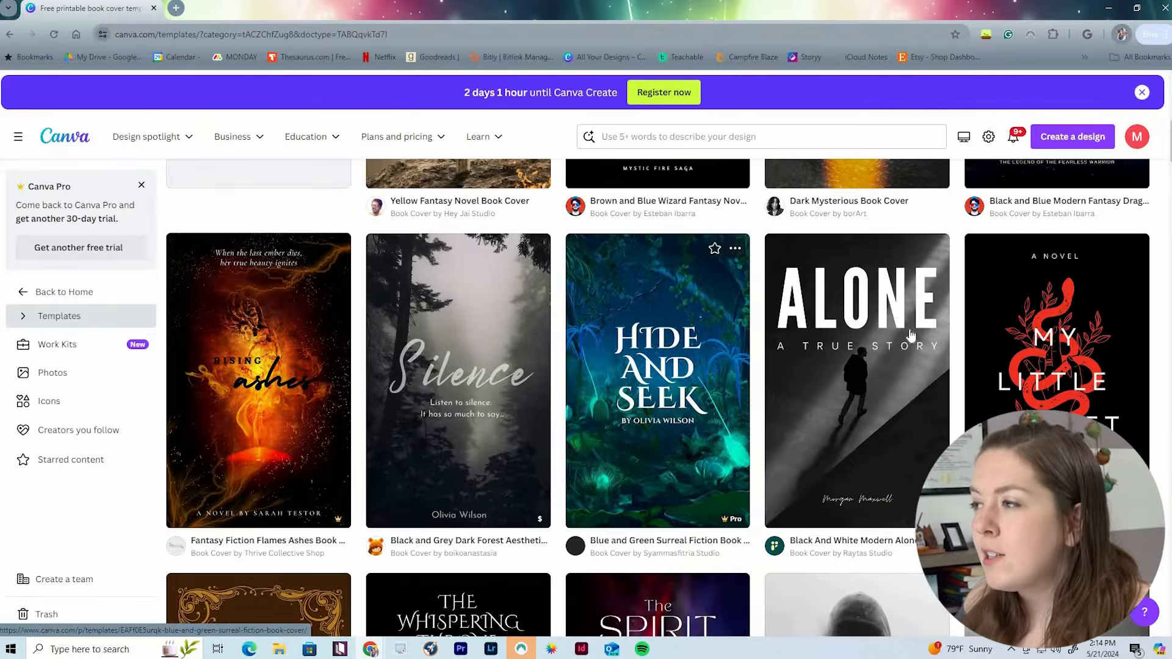
Compare how the title text is styled across further book cover templates.
scroll(516, 498, down, 3)
scroll(678, 359, down, 7)
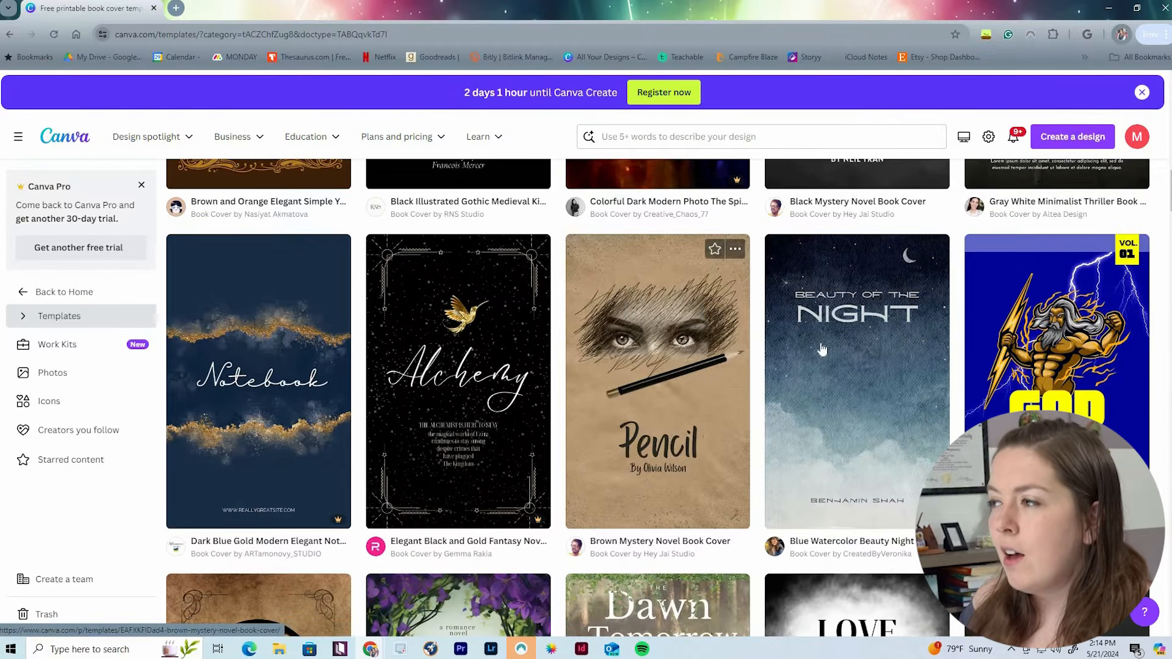
scroll(644, 422, down, 3)
scroll(578, 459, down, 3)
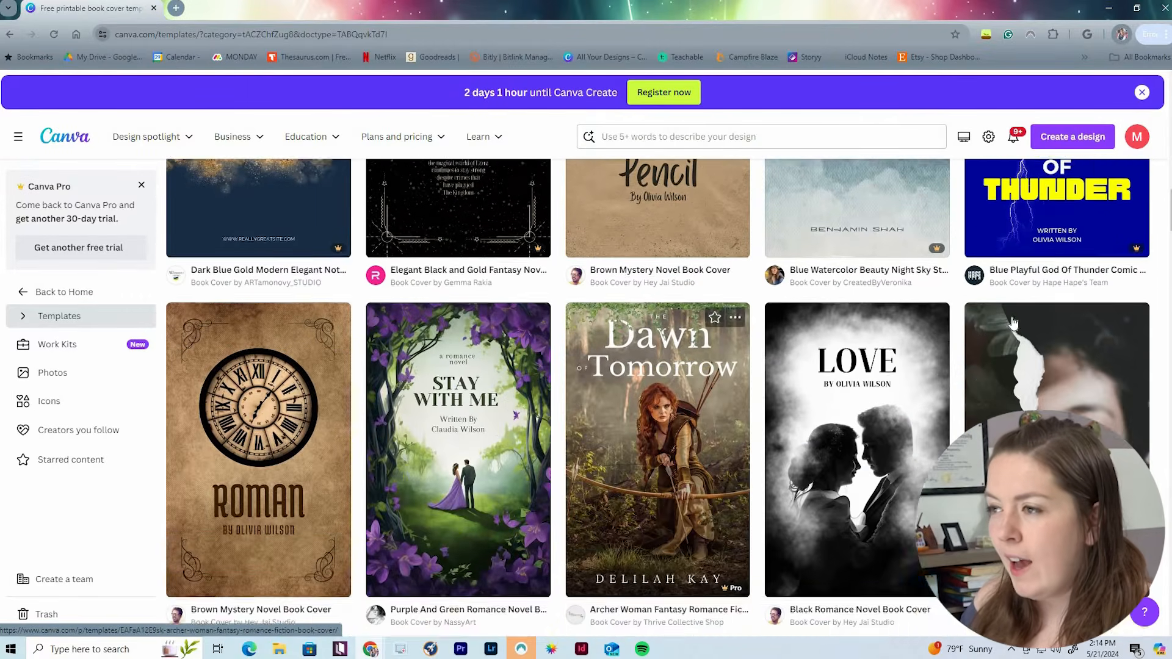
Switch to Photoshop with the-forbidden-key-v1.psd, examine the title lettering at 40.66% zoom, and return to the Canva templates.
click(279, 649)
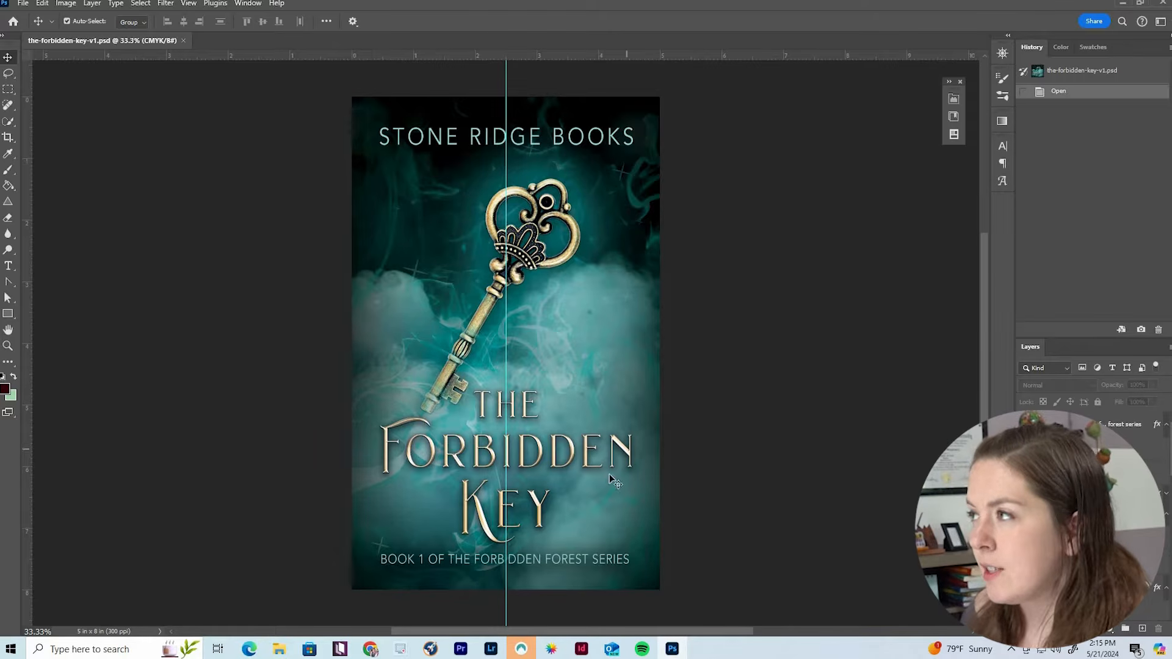
click(955, 118)
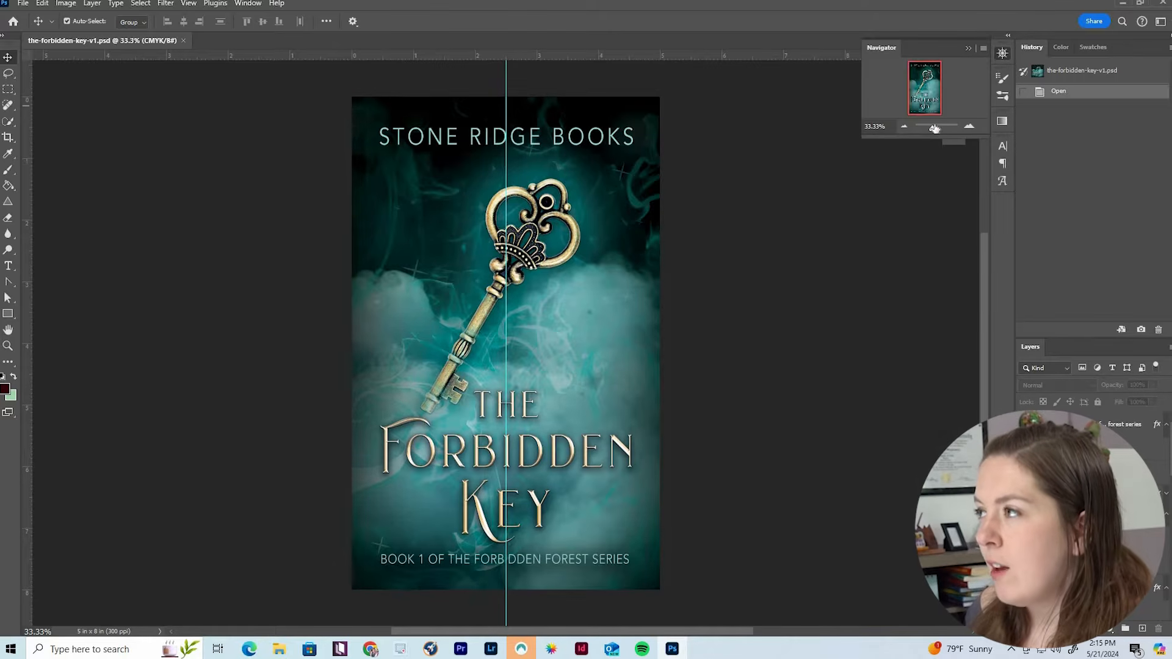
click(939, 128)
drag(926, 105, 933, 129)
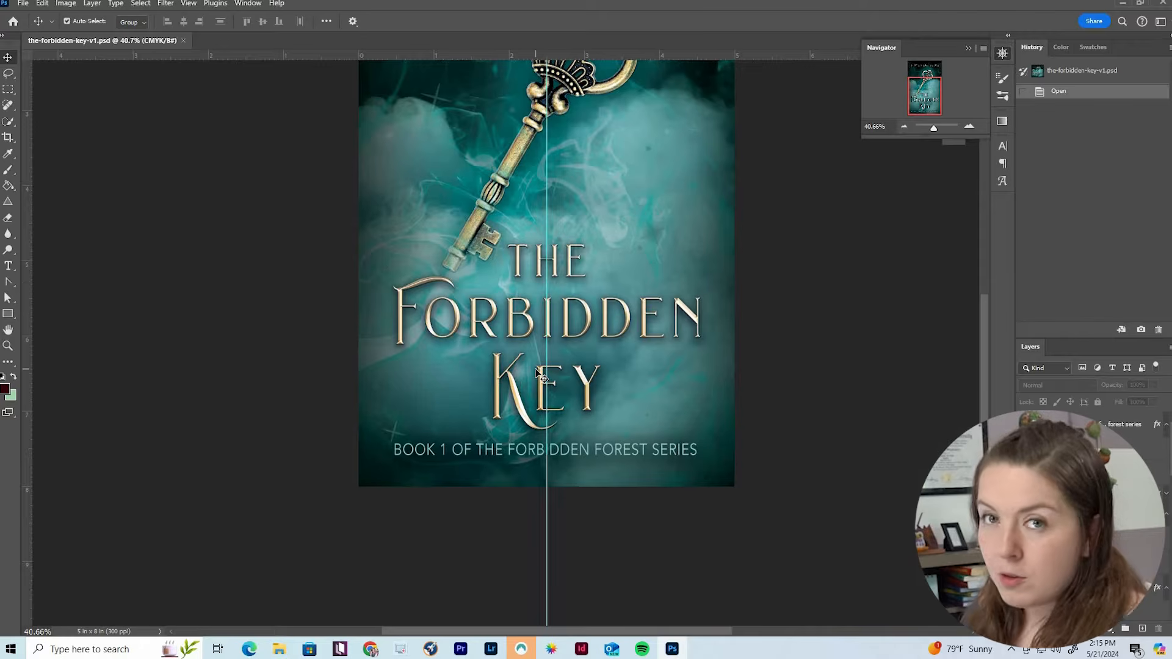
click(1120, 4)
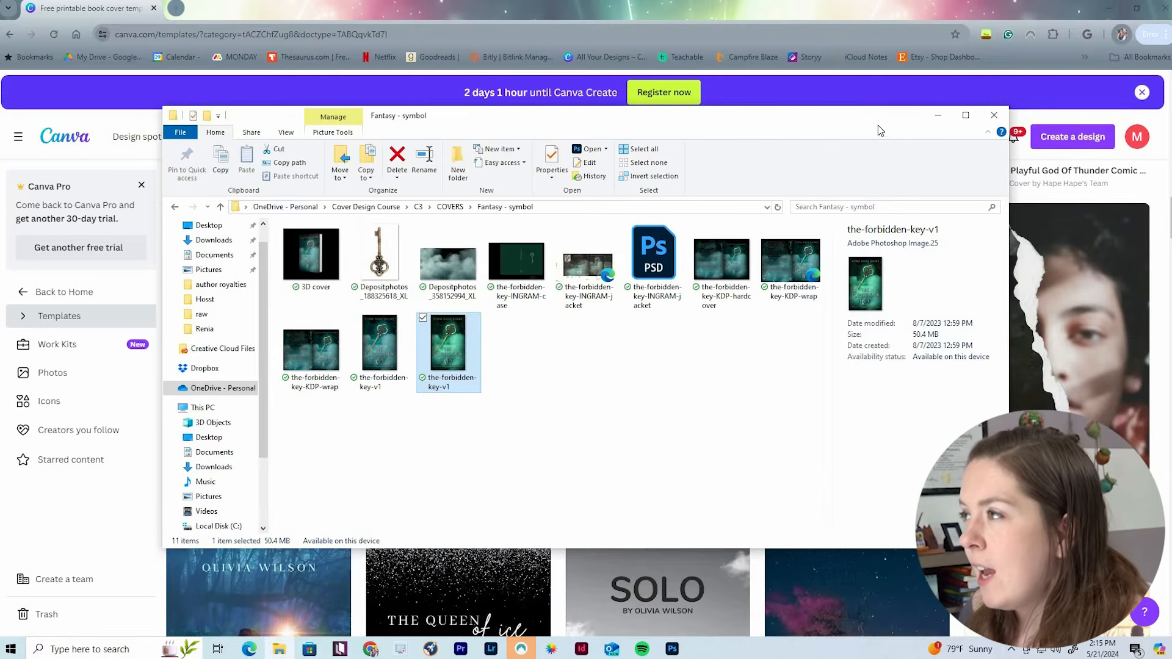
click(944, 120)
Examine the range of fiction cover designs in the unfiltered Book Cover template gallery.
scroll(467, 523, down, 1)
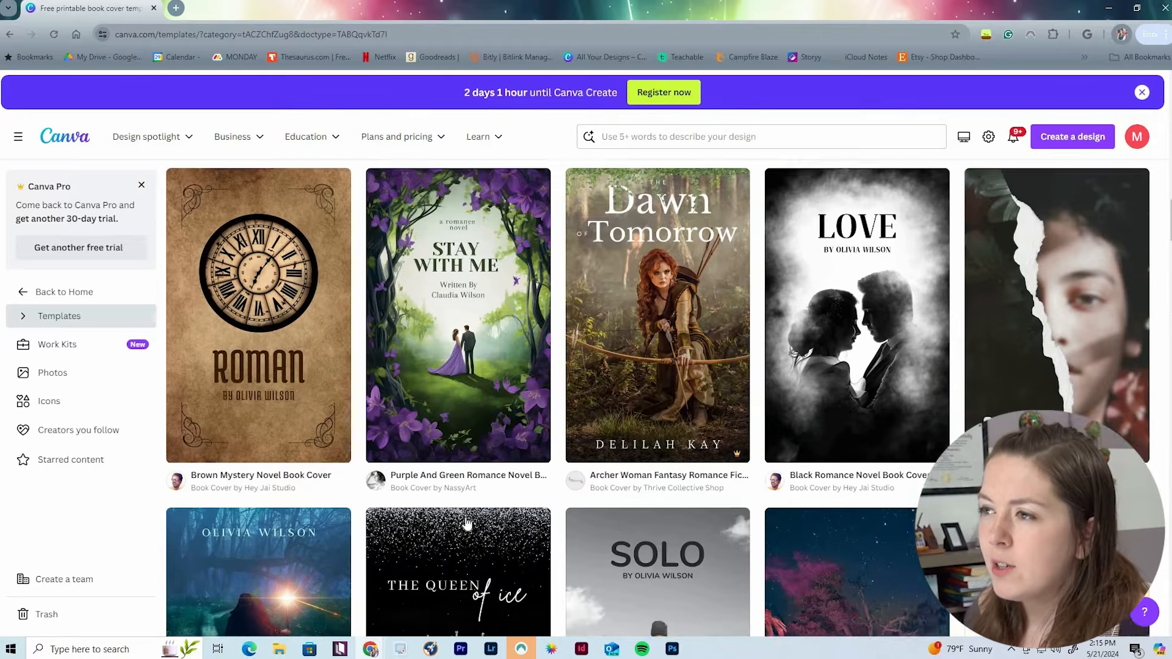
scroll(467, 523, down, 5)
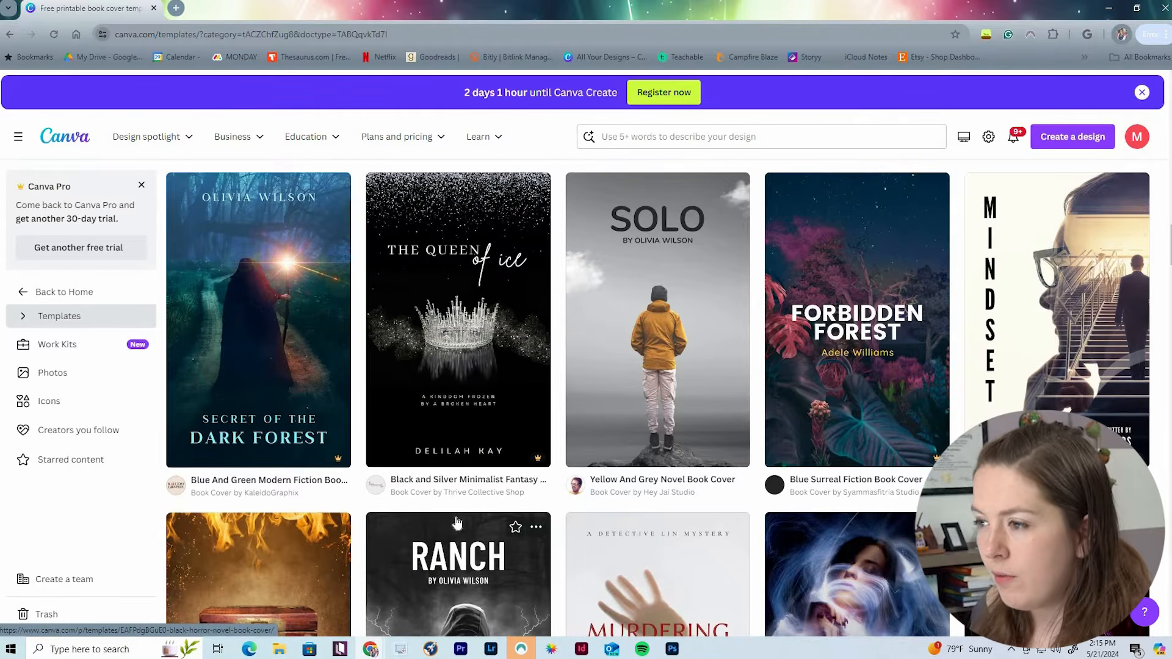
scroll(459, 533, up, 15)
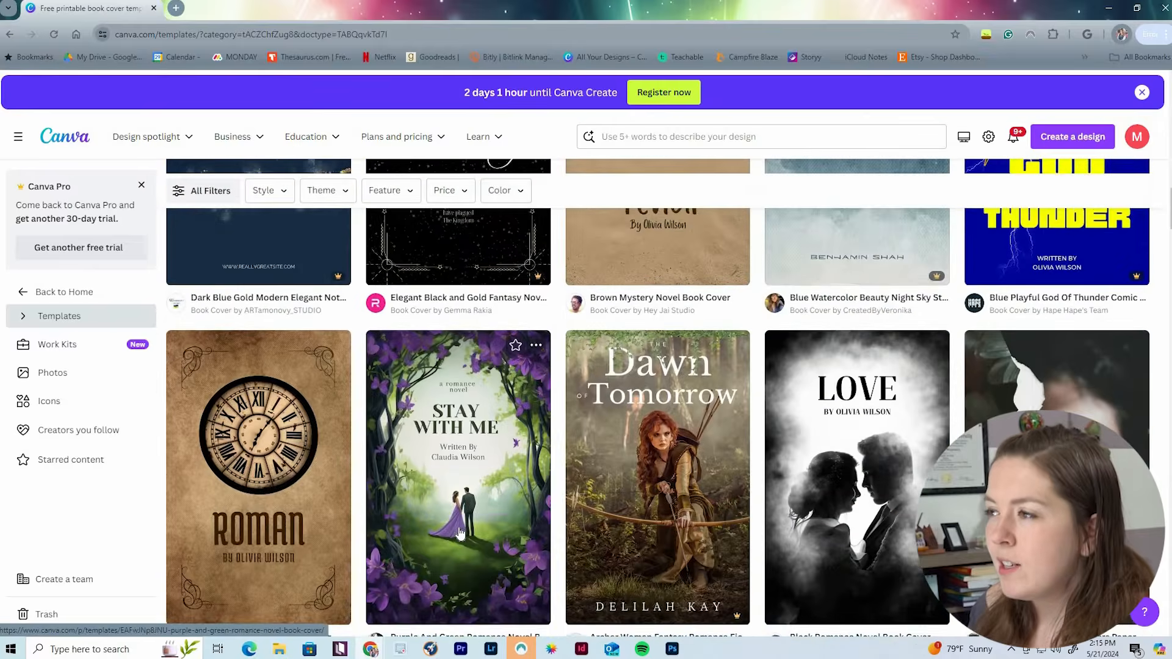
scroll(441, 346, down, 5)
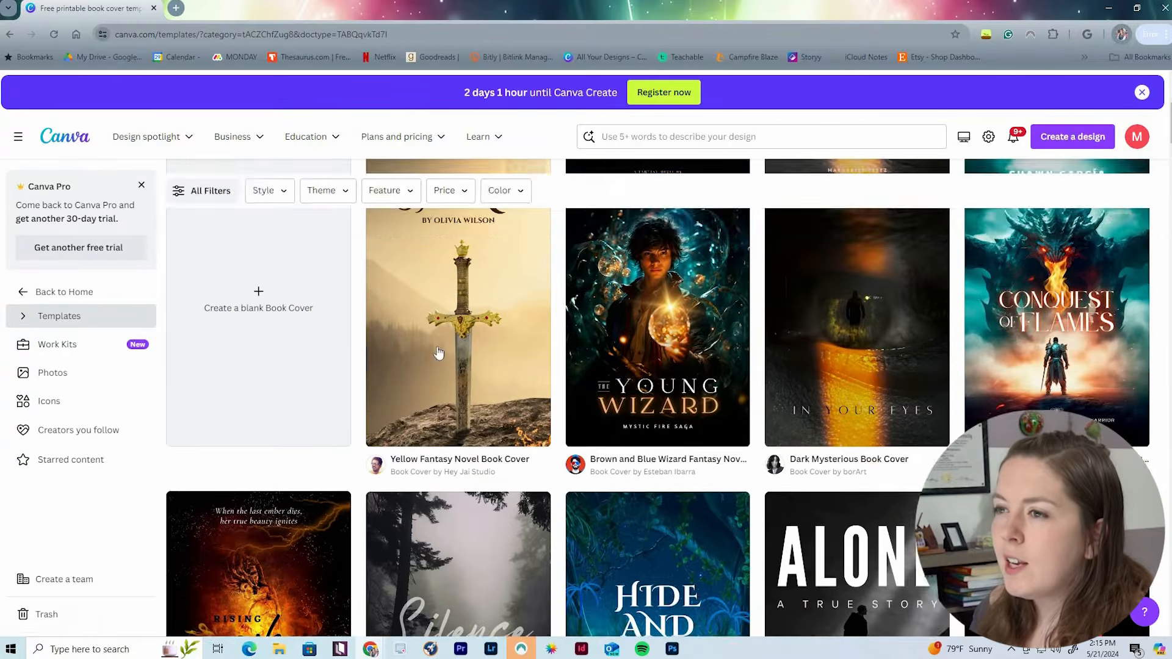
scroll(250, 400, up, 2)
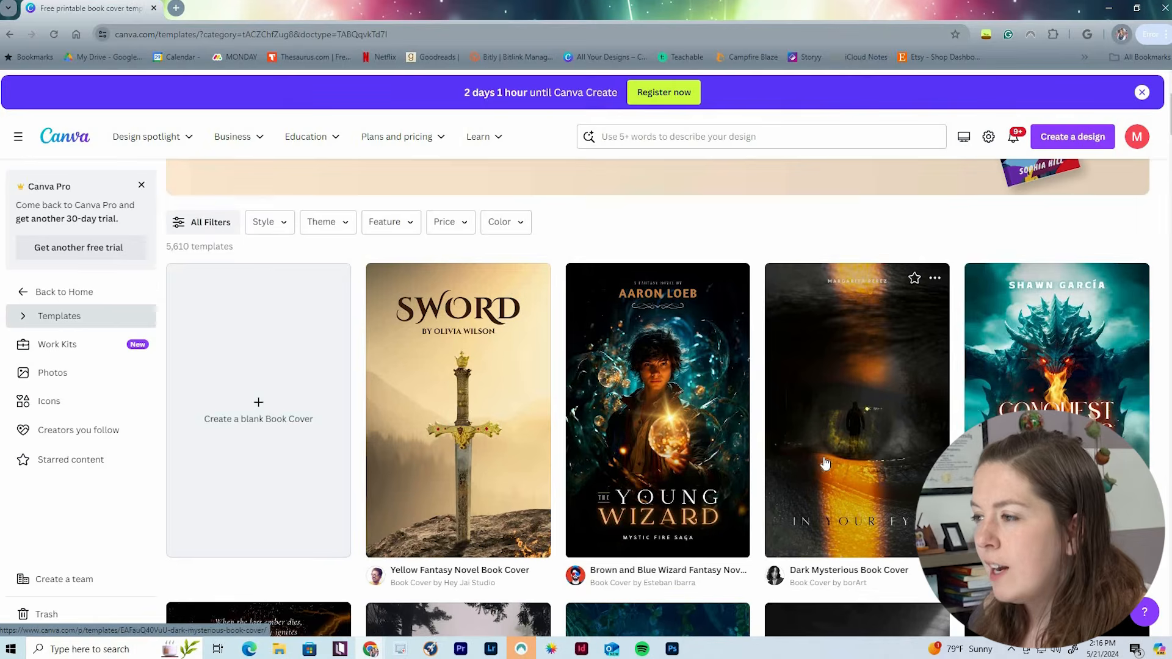
scroll(940, 253, down, 15)
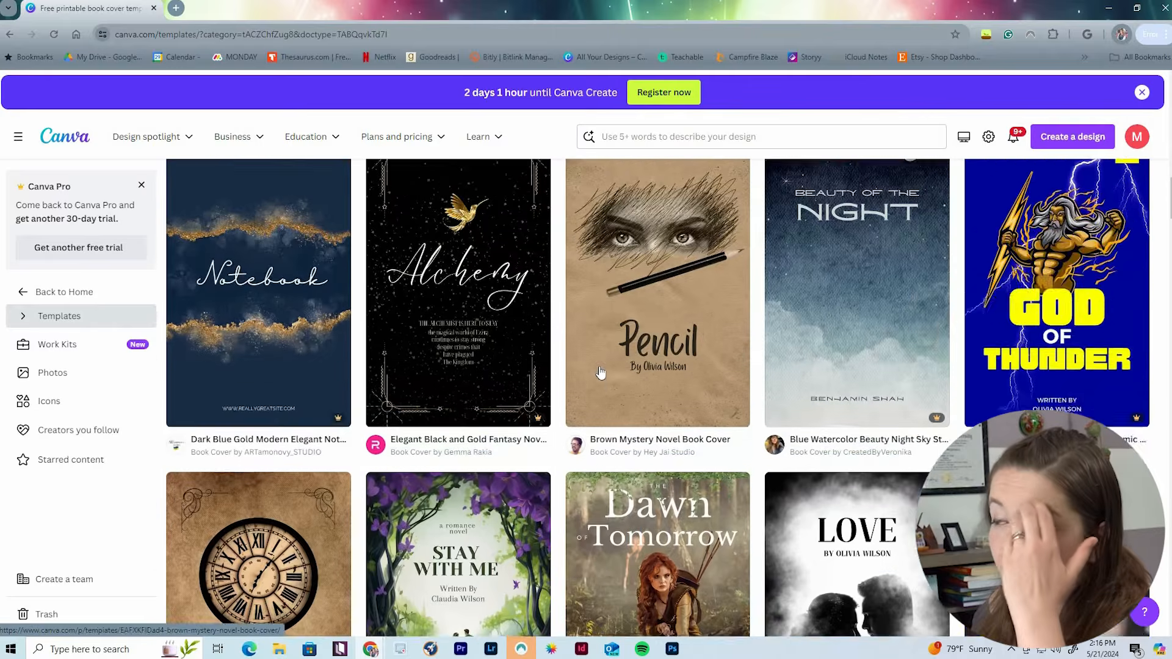
scroll(604, 375, down, 3)
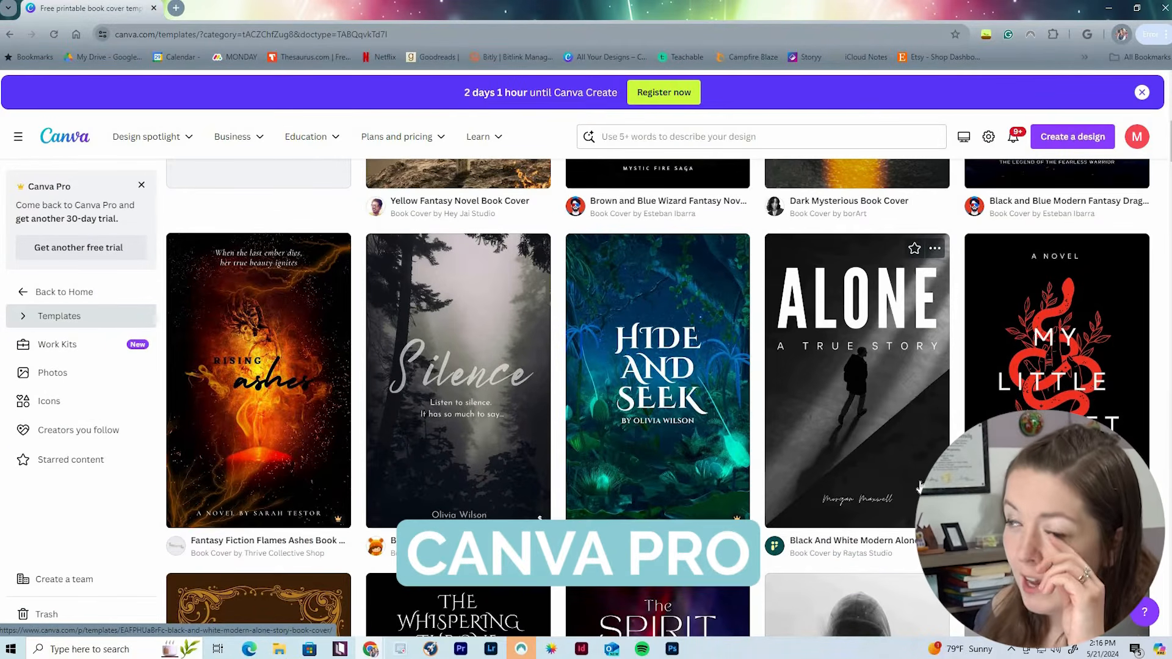
scroll(647, 416, up, 3)
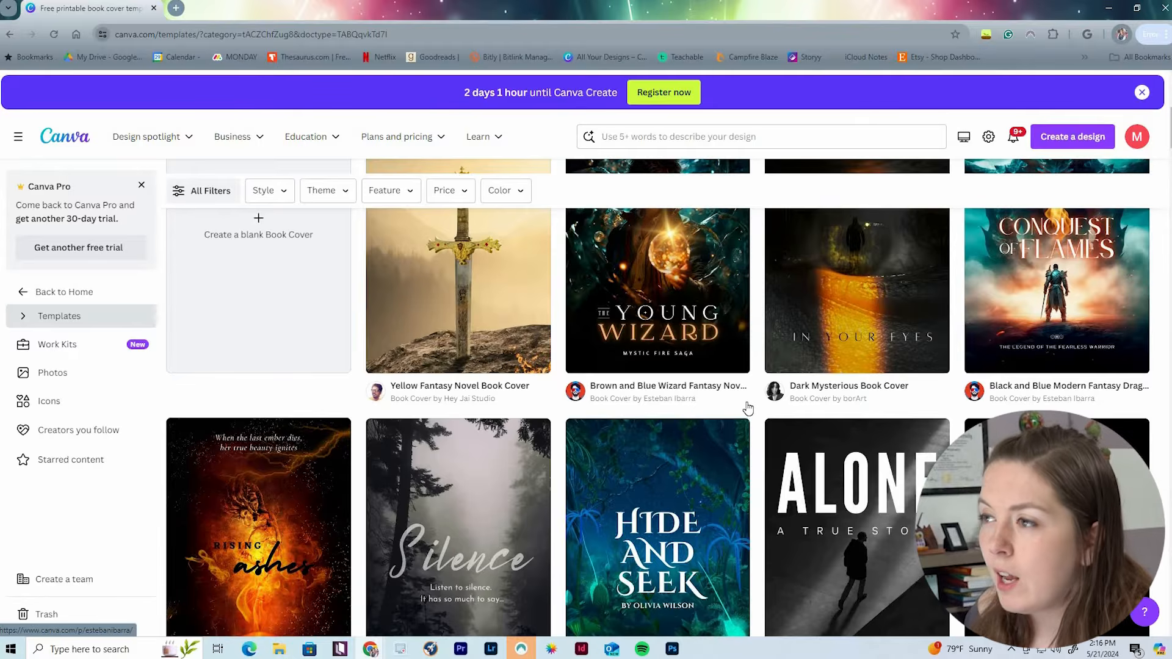
scroll(730, 408, up, 2)
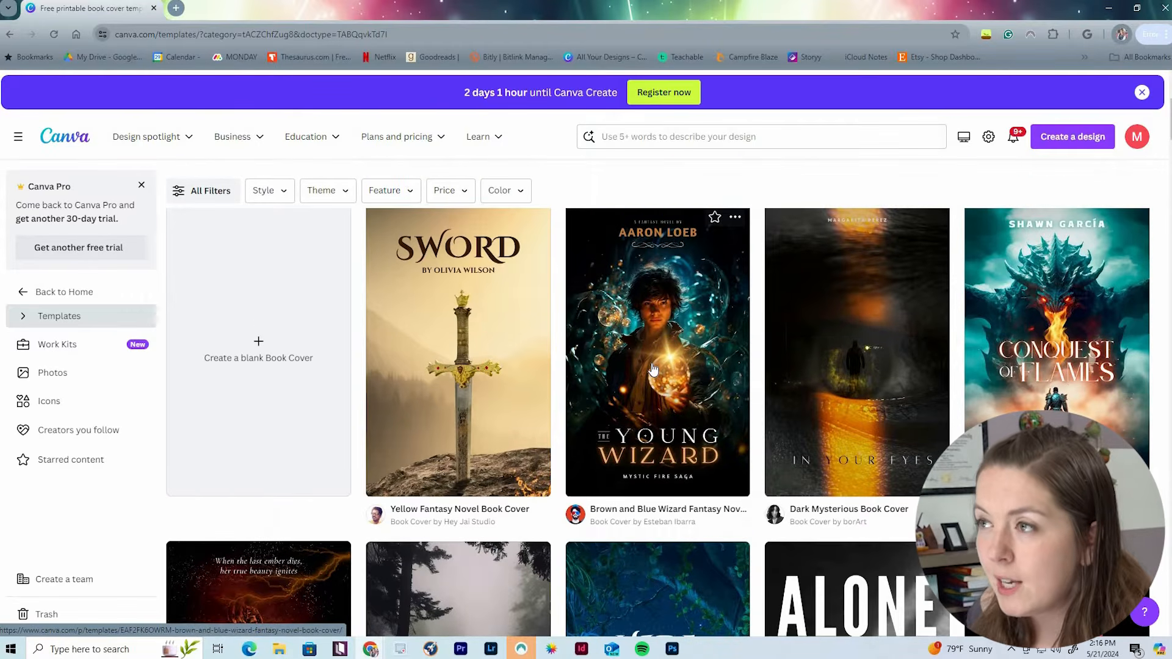
scroll(621, 298, up, 1)
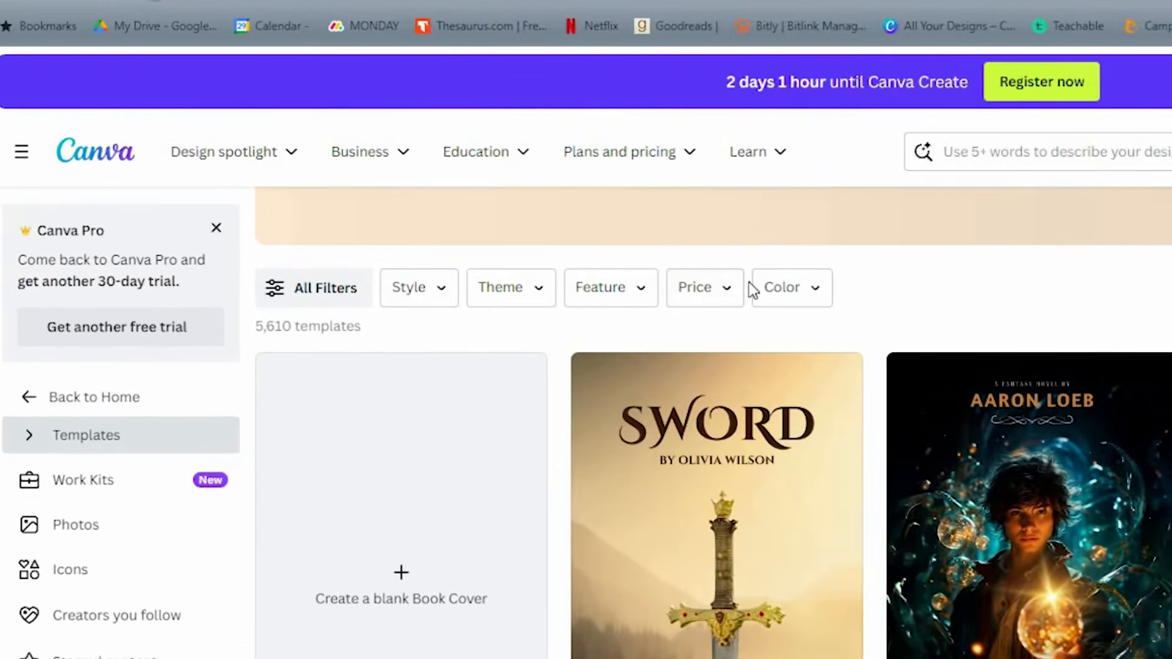
Filter the book cover templates by price to Free and review the Style, Theme, Feature and Color filter options.
click(716, 306)
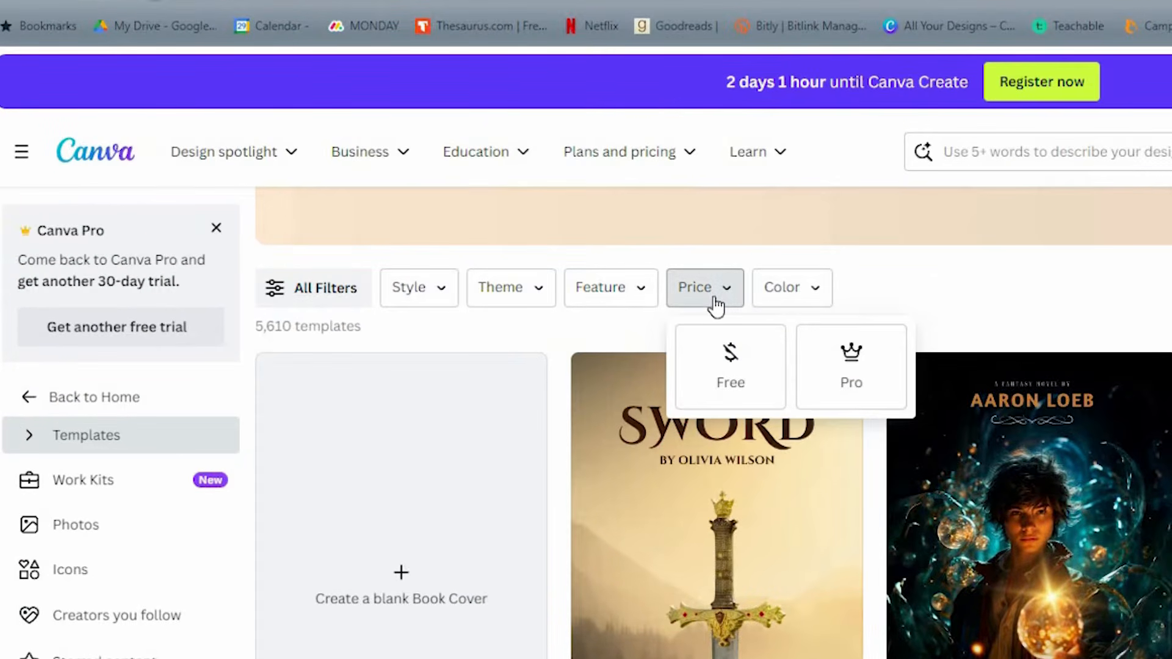
click(725, 382)
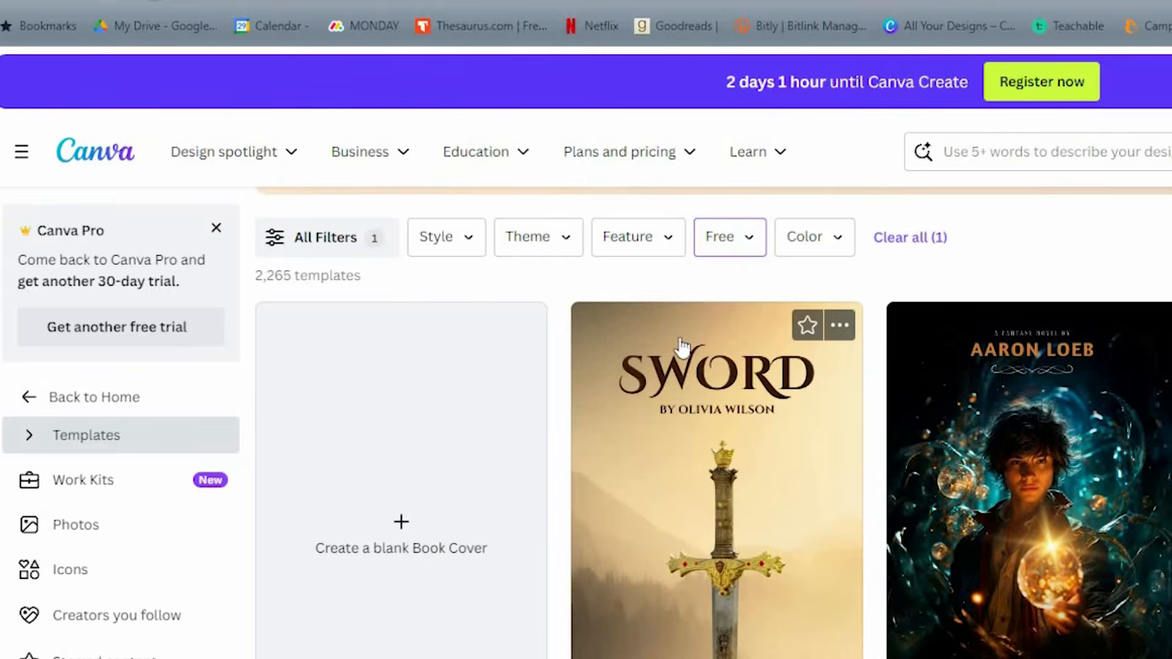
click(466, 262)
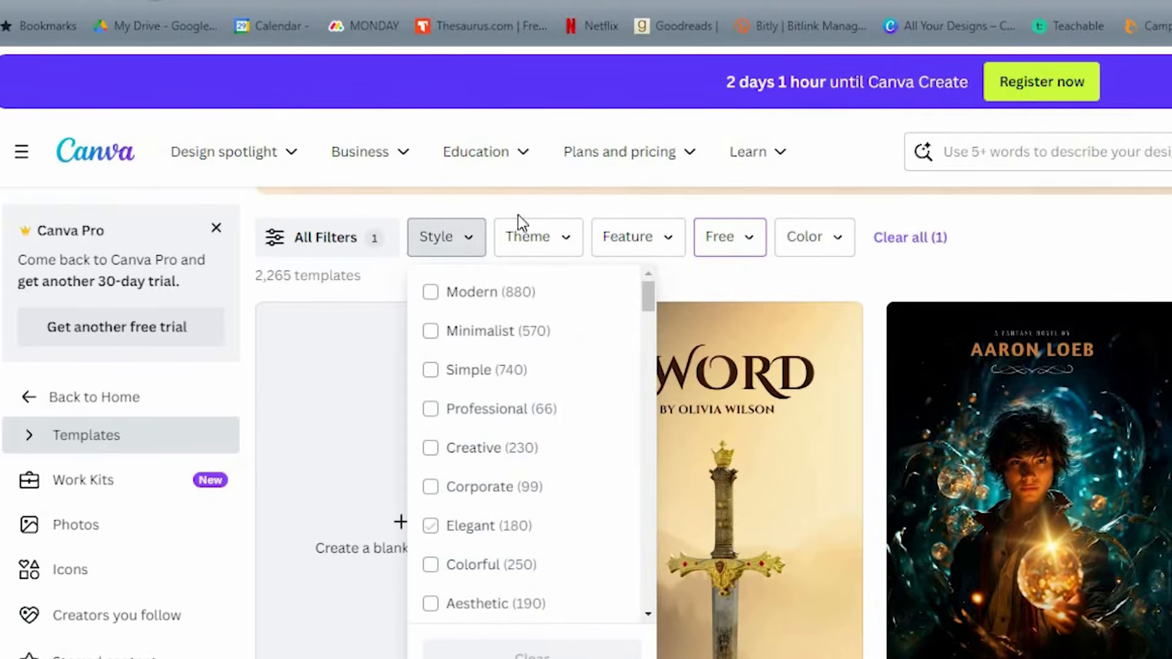
click(549, 244)
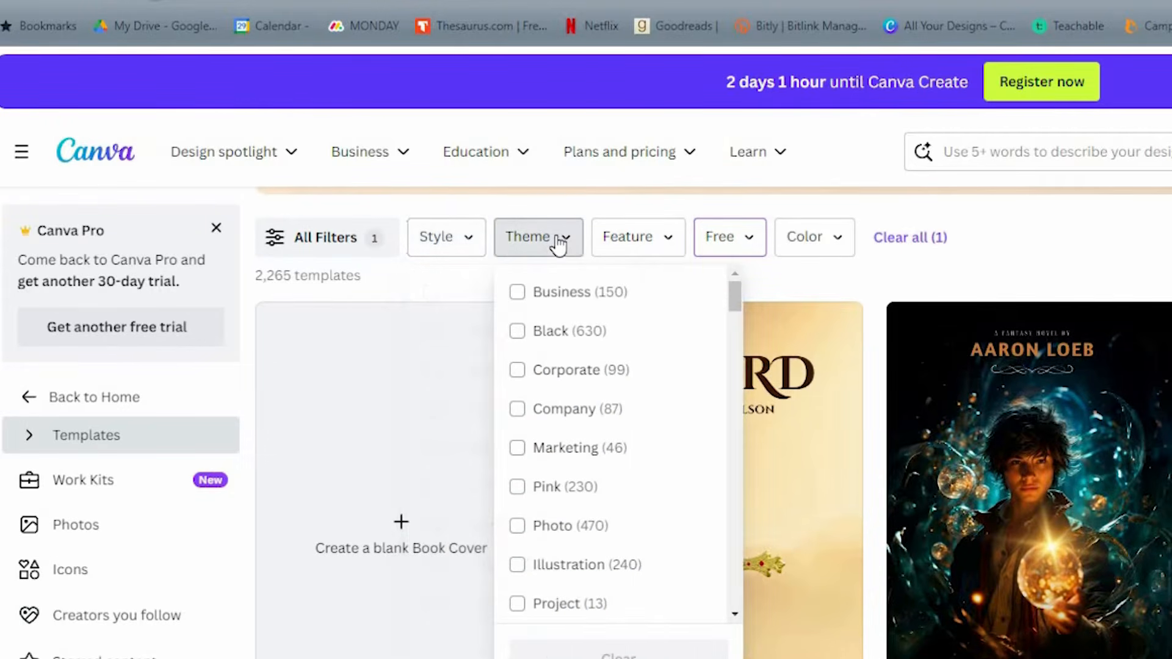
click(653, 245)
click(820, 248)
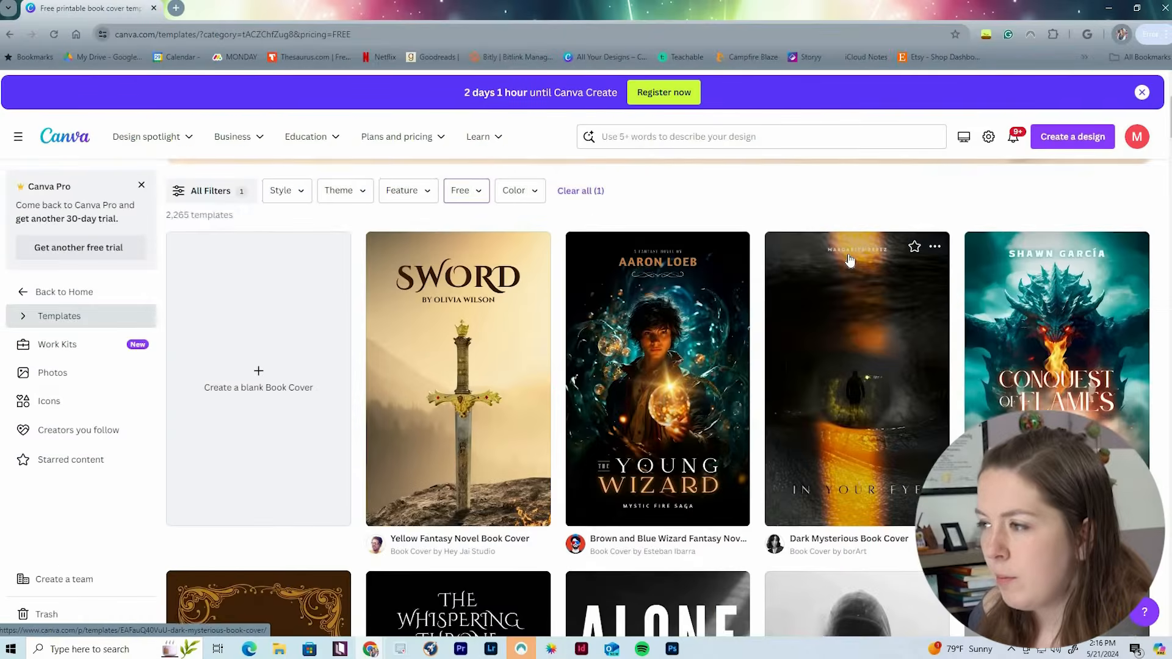
Find the Brown Rusty Mystery Novel Book Cover titled "Soul" among the free templates and open it.
scroll(849, 259, down, 4)
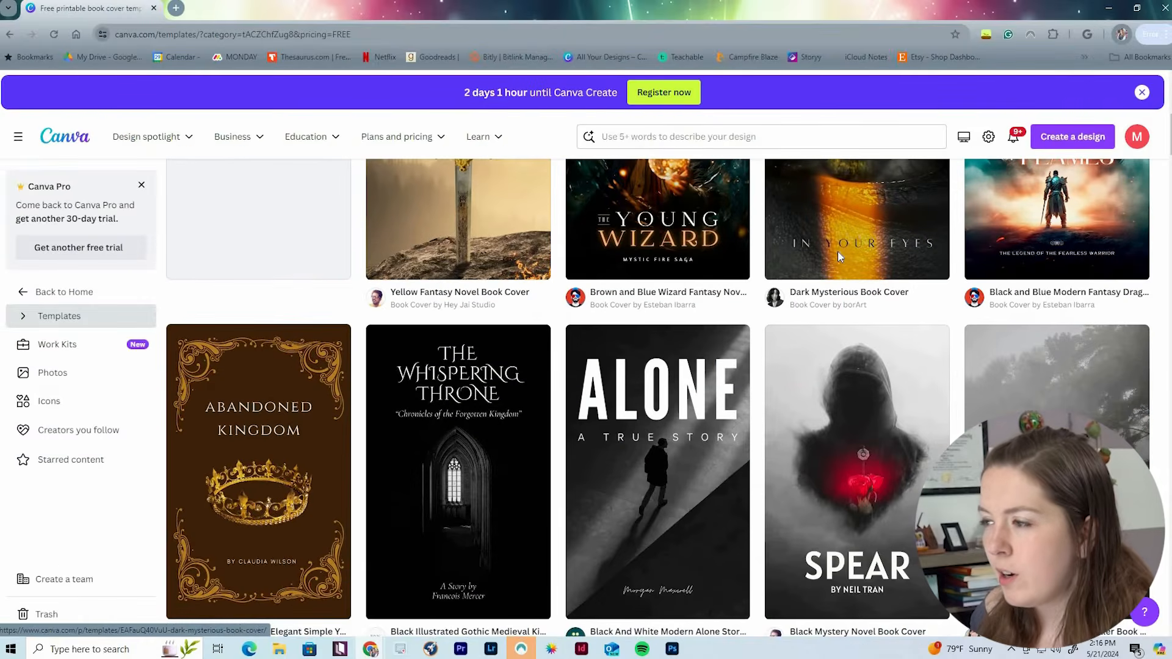
scroll(838, 252, down, 6)
scroll(837, 256, down, 15)
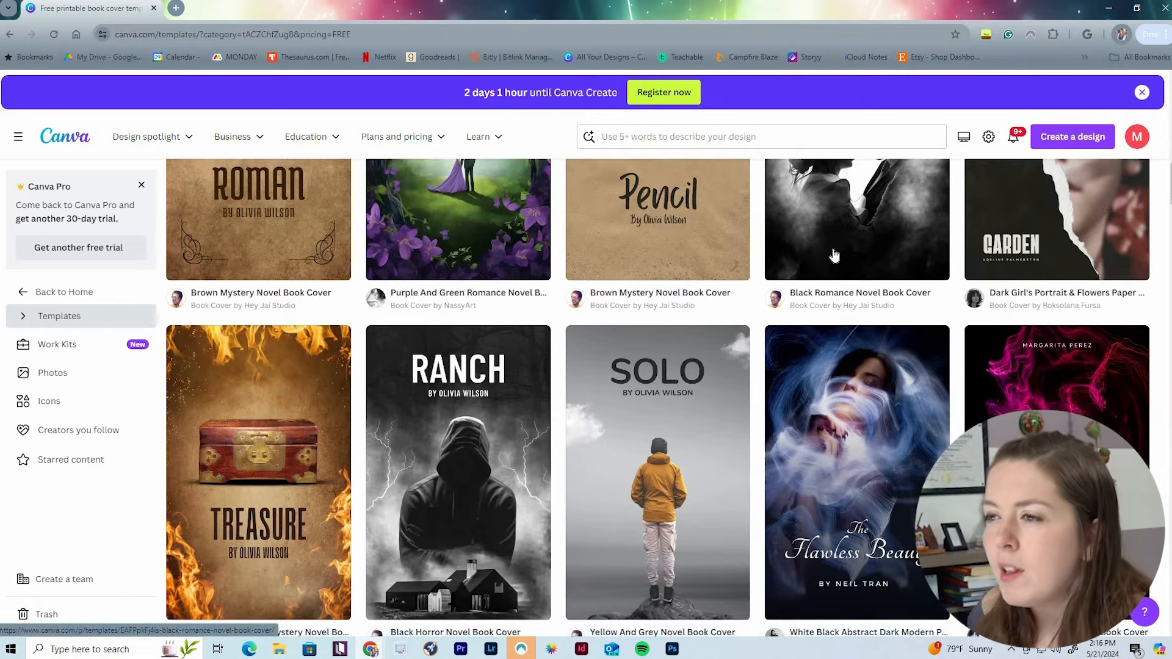
scroll(275, 330, down, 2)
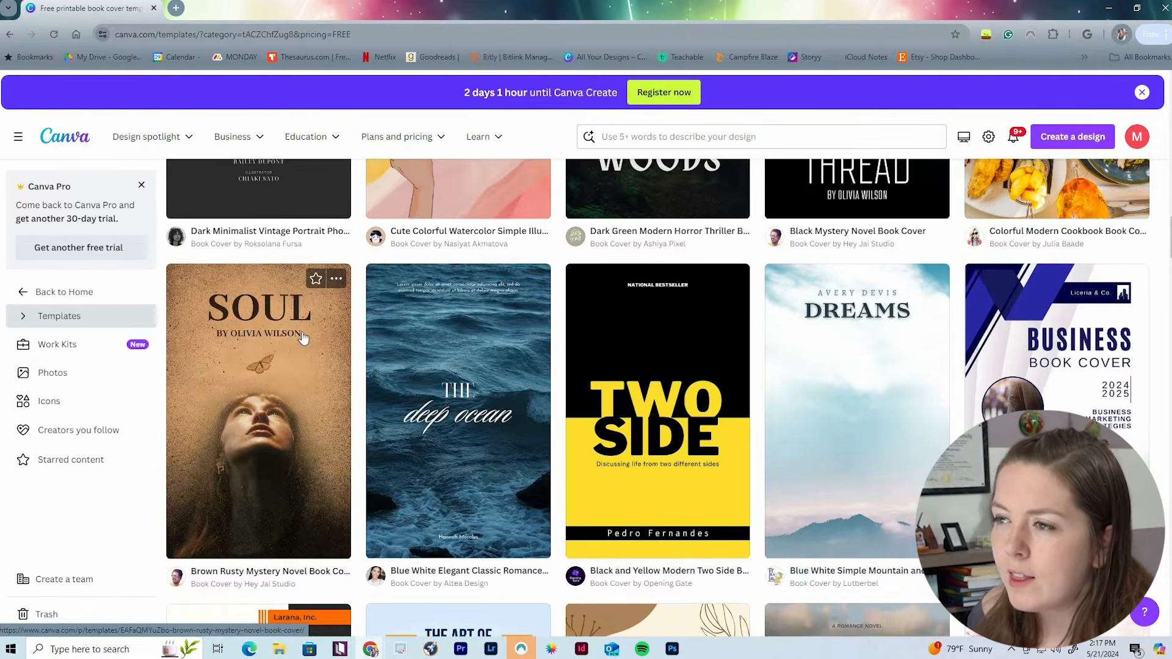
click(273, 369)
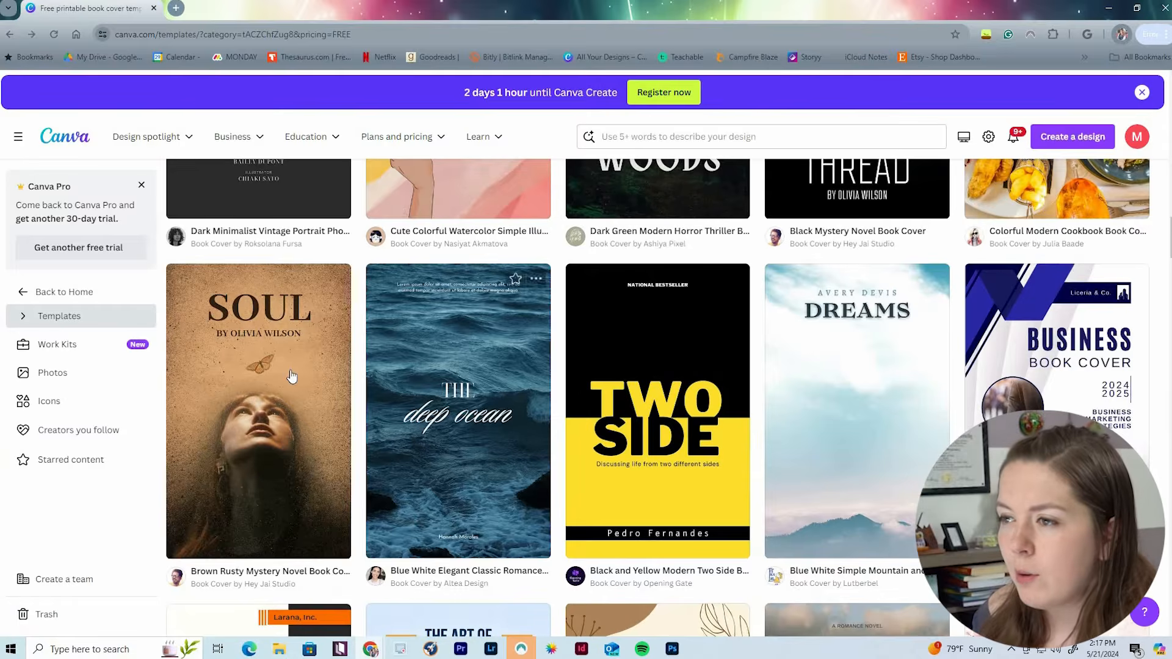
click(290, 380)
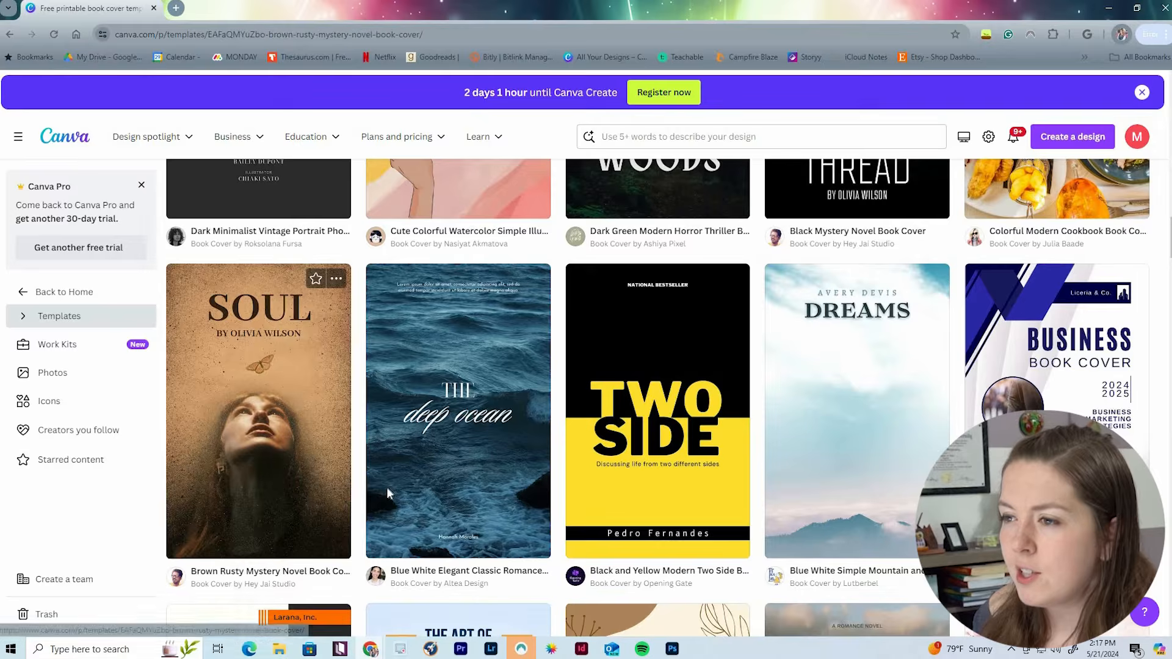
Review the similar designs suggested for the Brown Rusty Mystery Novel Book Cover and open that template for customizing.
scroll(226, 379, down, 1)
scroll(225, 379, down, 2)
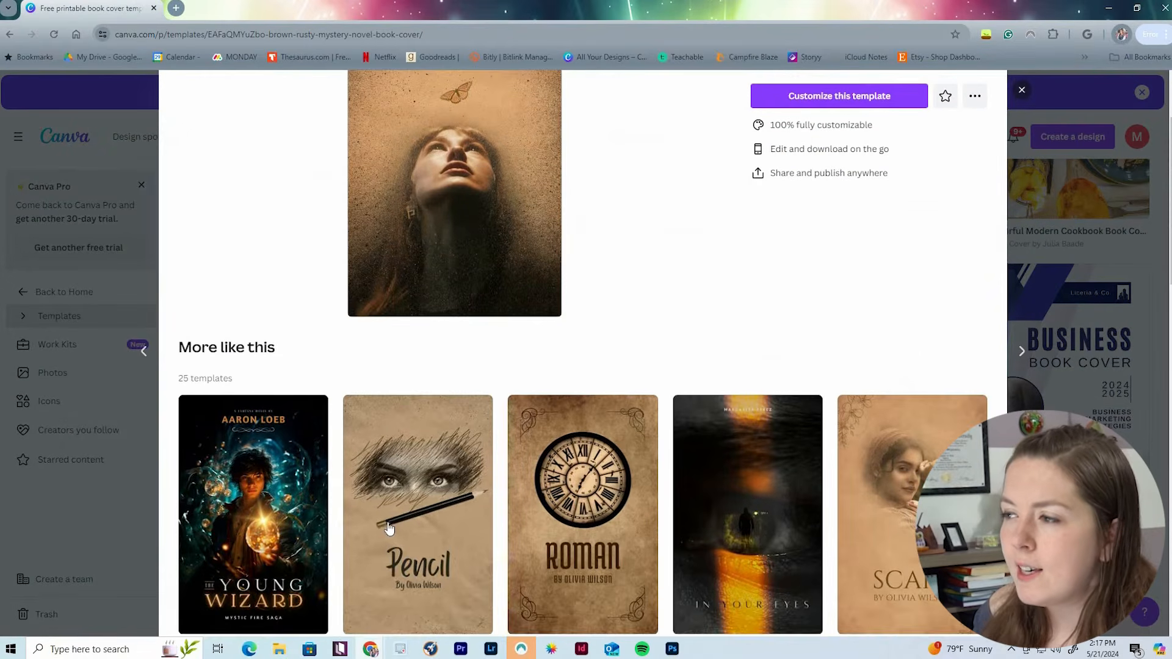
scroll(389, 529, down, 6)
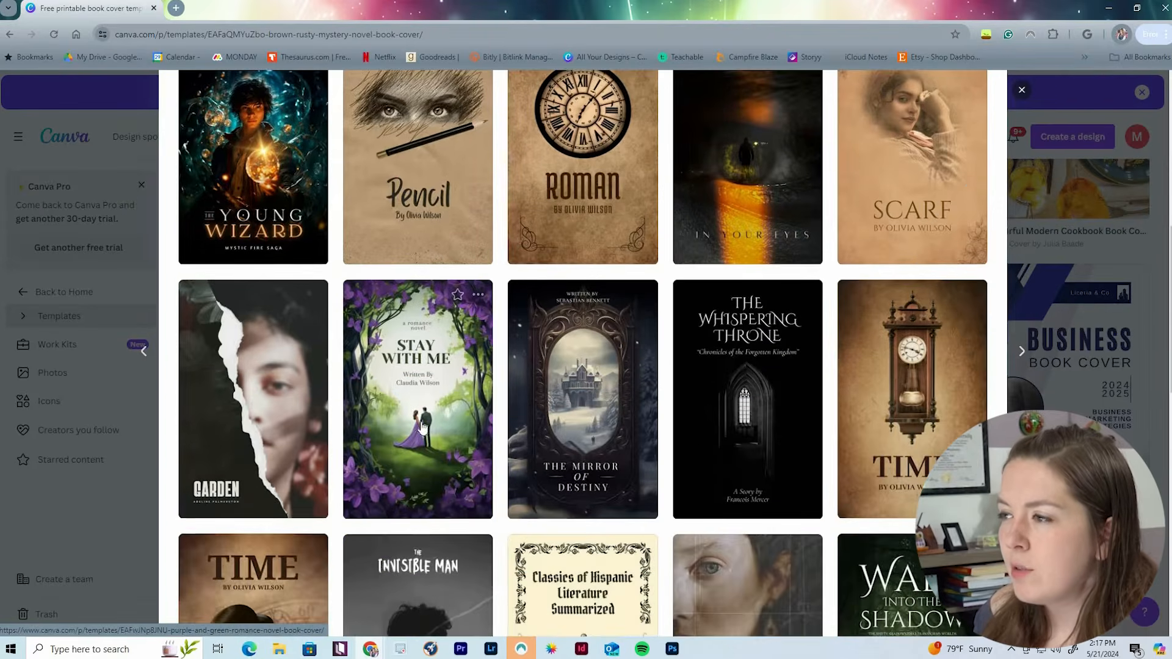
scroll(421, 428, down, 3)
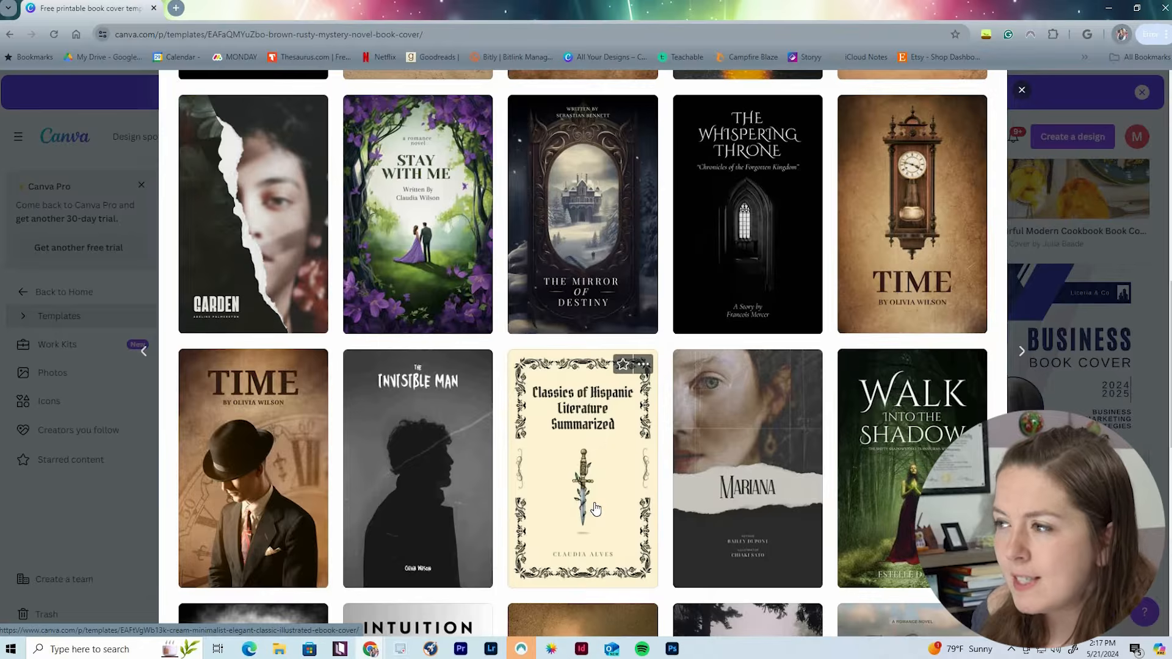
scroll(663, 467, up, 9)
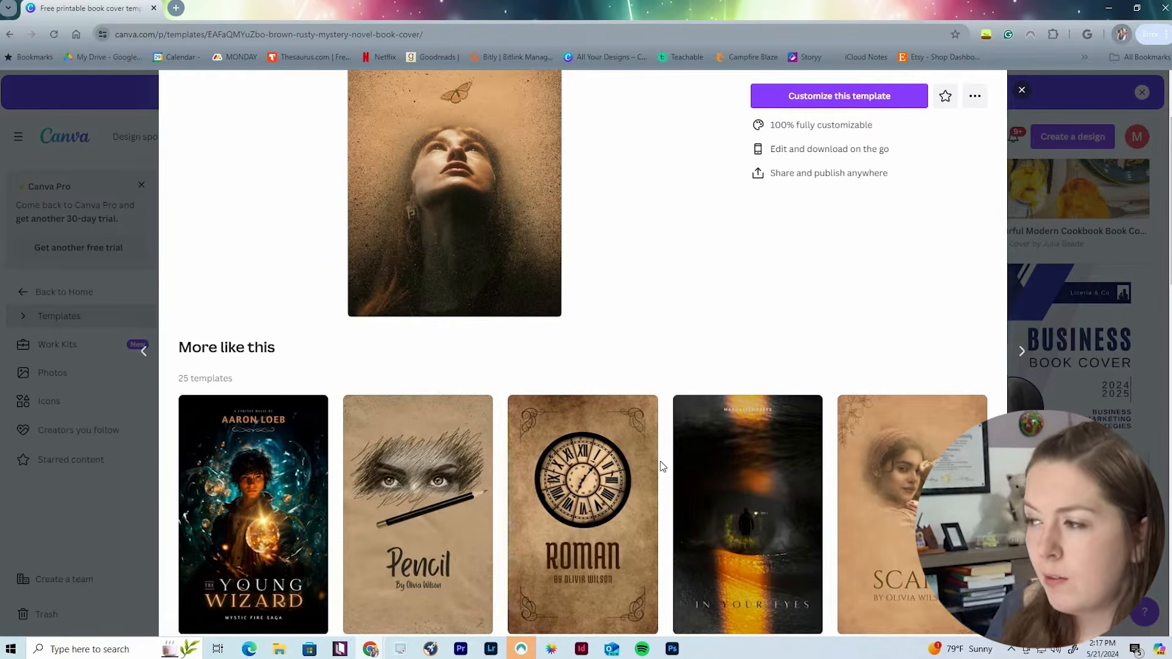
scroll(702, 461, down, 19)
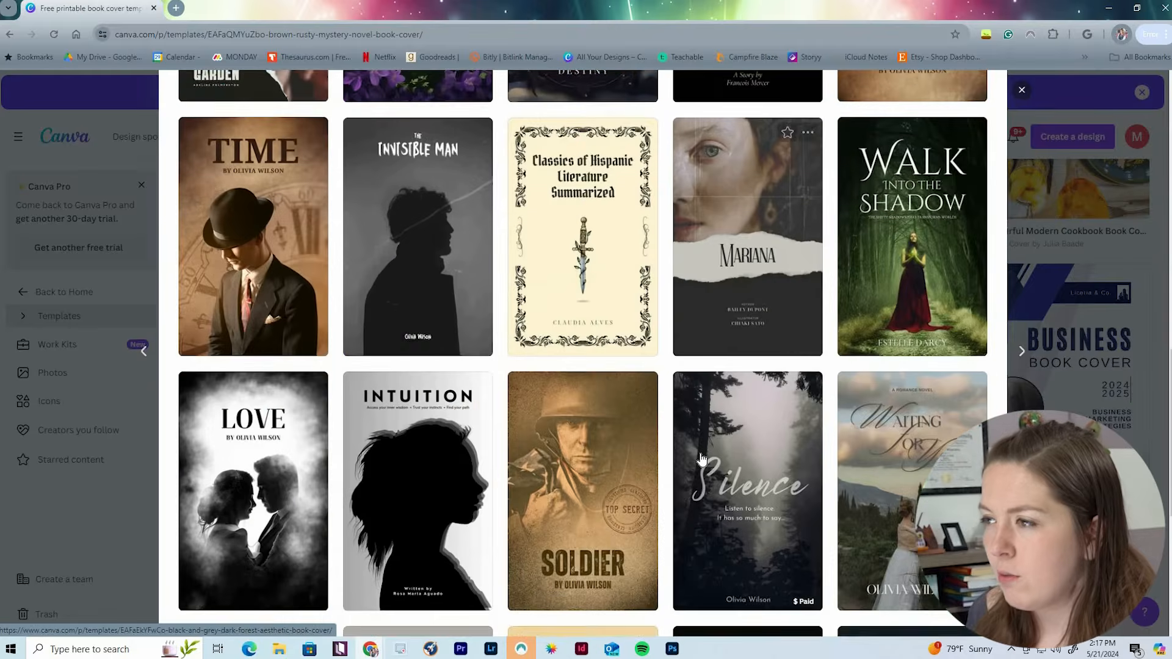
scroll(699, 461, up, 20)
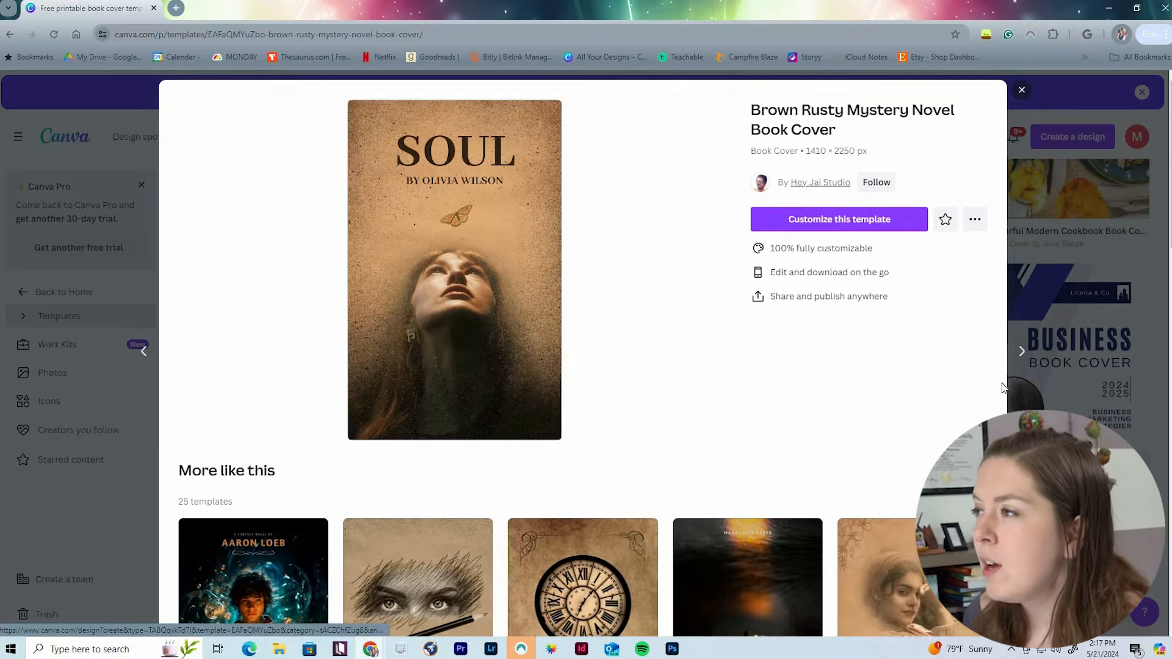
click(819, 225)
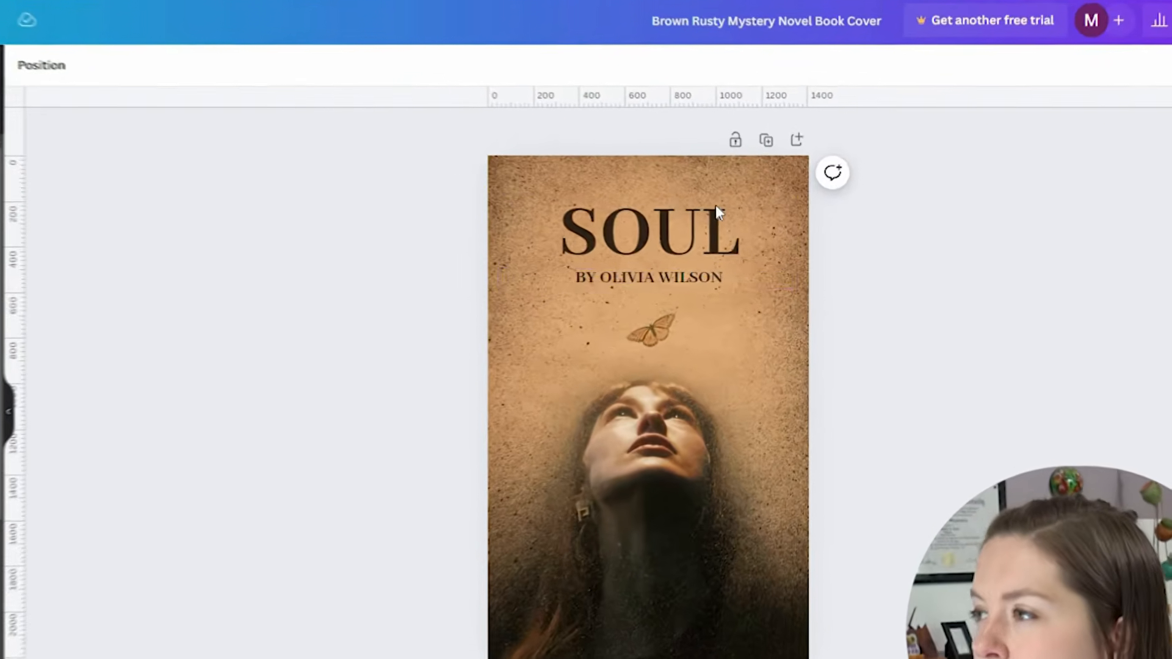
Inspect the cover's title and butterfly as separate elements and check the butterfly's transparency setting.
drag(583, 228, 598, 232)
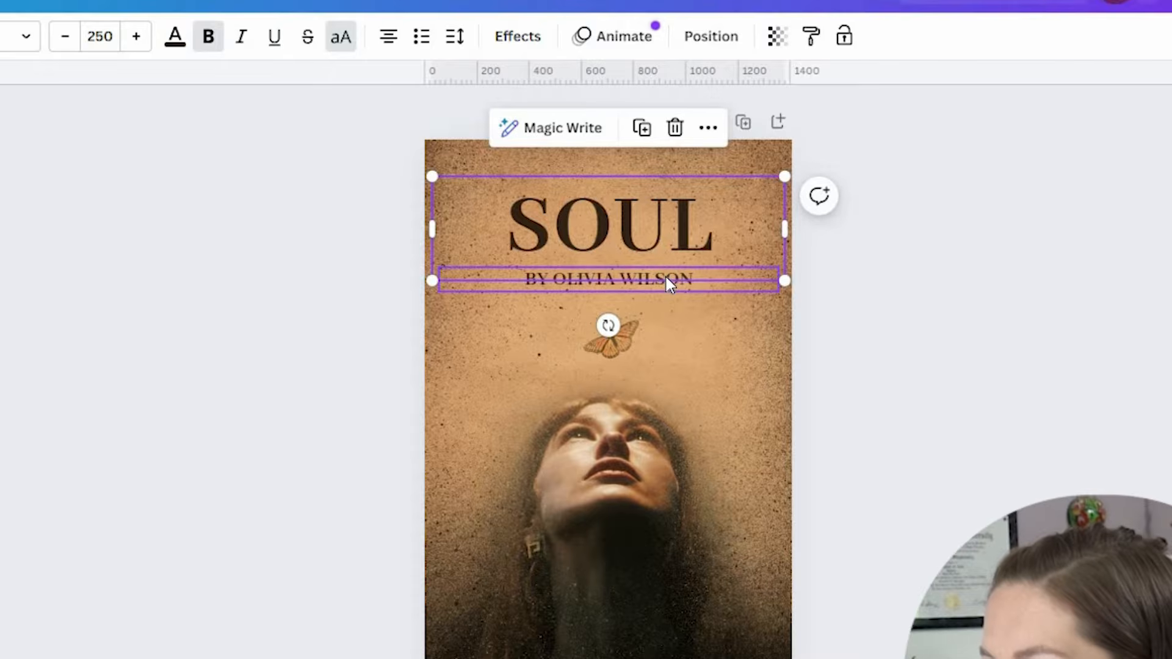
click(617, 342)
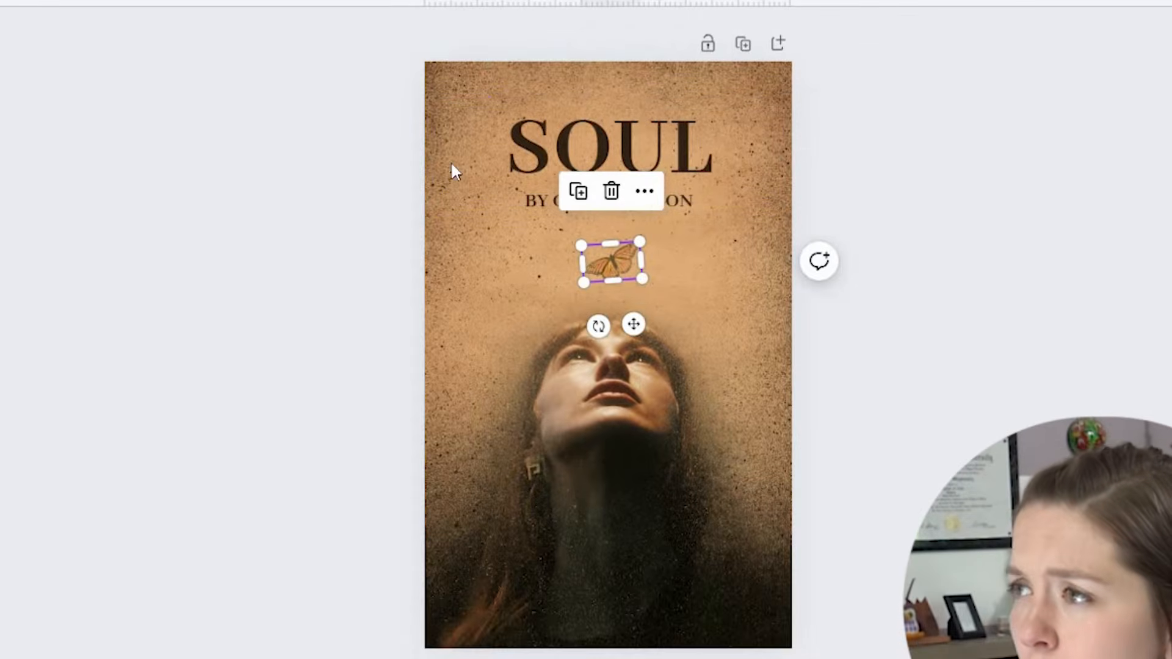
click(544, 119)
click(544, 120)
click(647, 270)
click(620, 259)
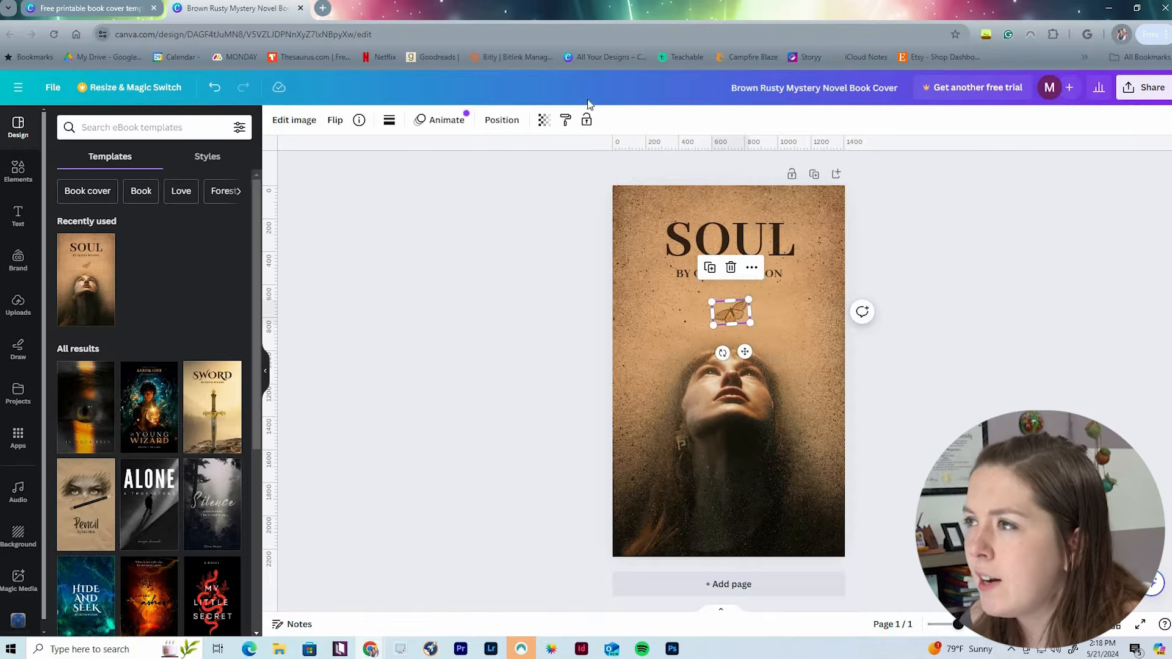
click(543, 121)
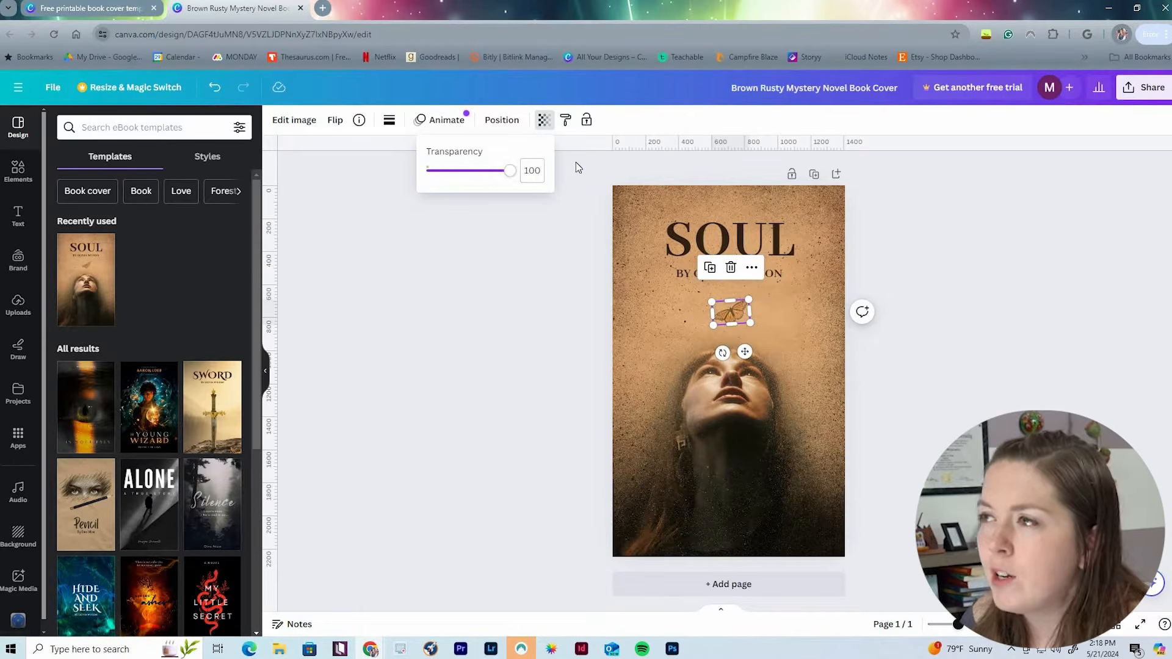
click(544, 121)
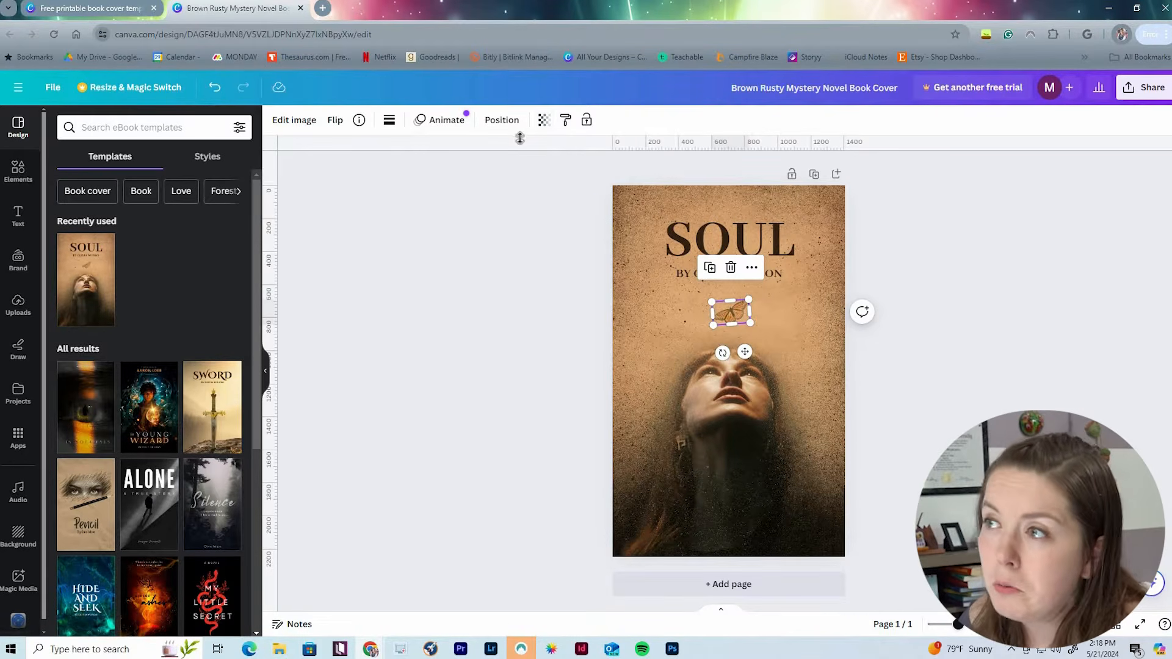
Shift the woman's portrait around over the textured background and return it to its original place.
click(935, 285)
drag(783, 422, 740, 407)
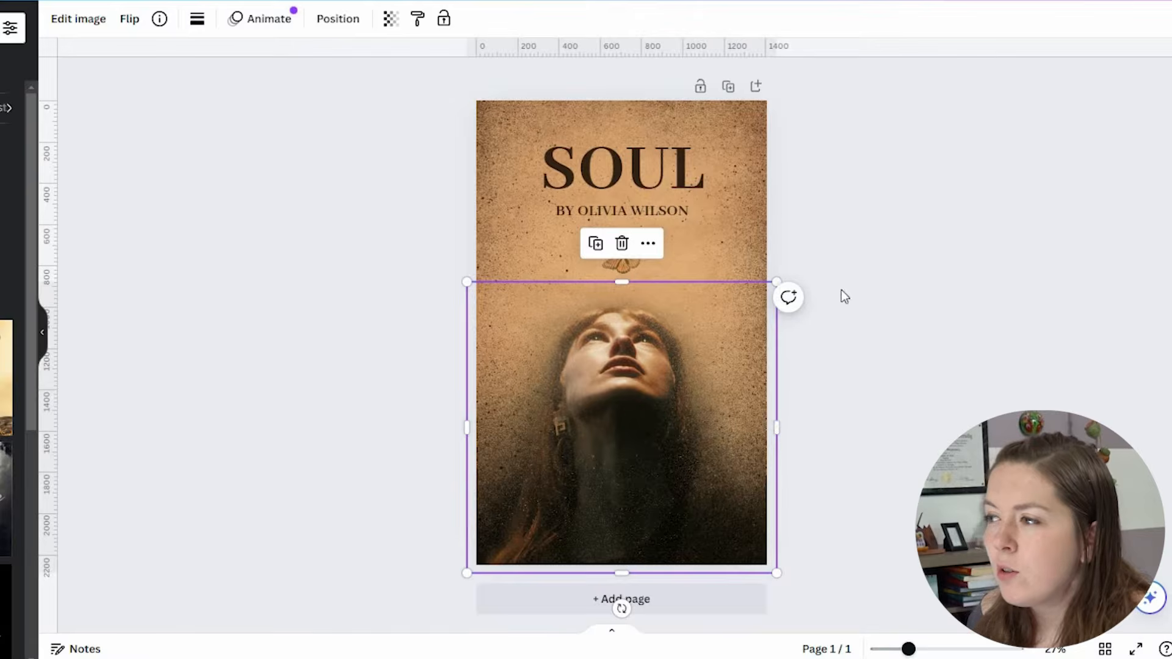
drag(648, 395, 660, 422)
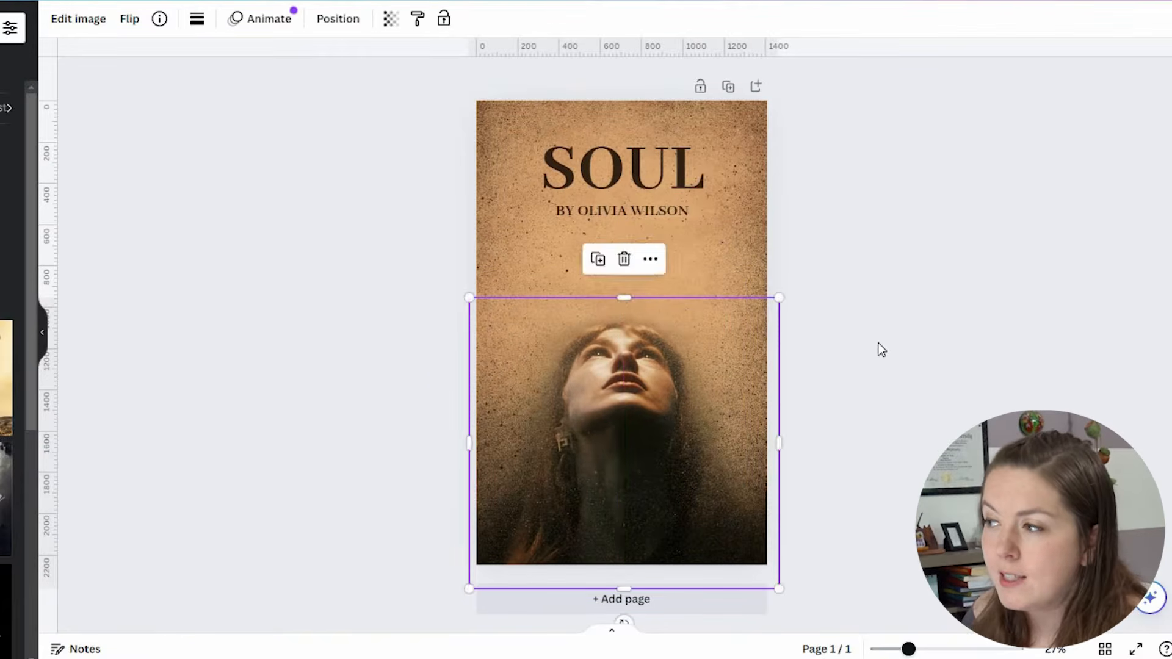
click(421, 467)
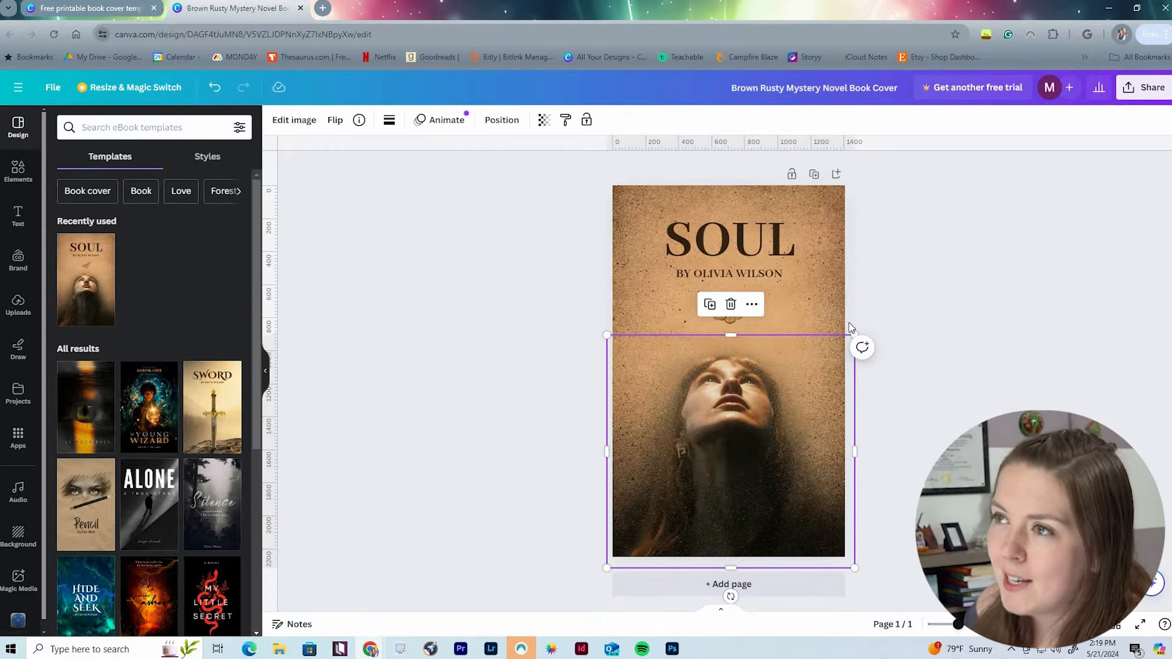
drag(808, 395, 651, 424)
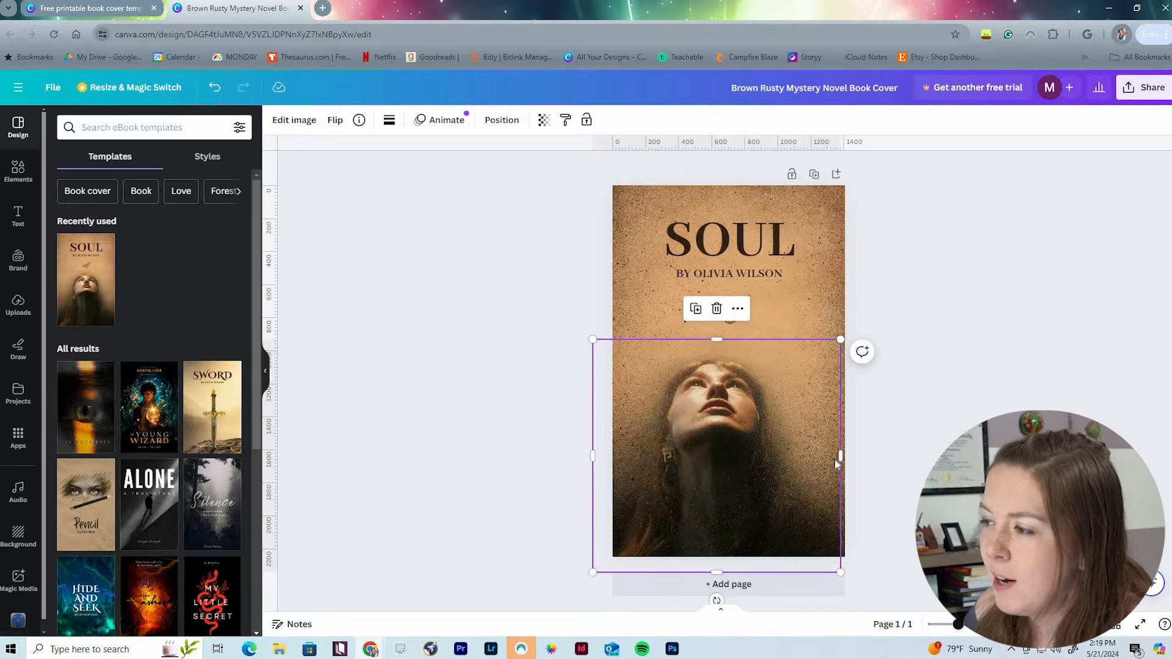
mouse_move(731, 417)
mouse_down()
mouse_move(724, 409)
mouse_move(745, 403)
mouse_up()
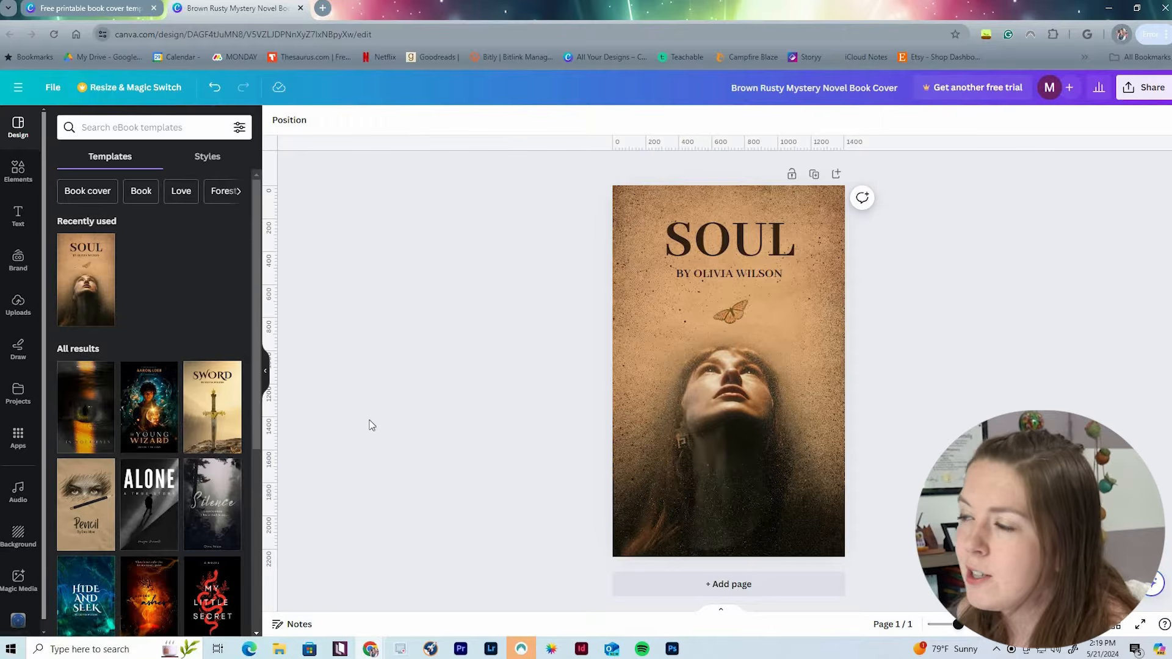
Delete the woman's portrait, the butterfly, the author line and the SOUL title, keeping only the textured background.
click(779, 492)
click(729, 298)
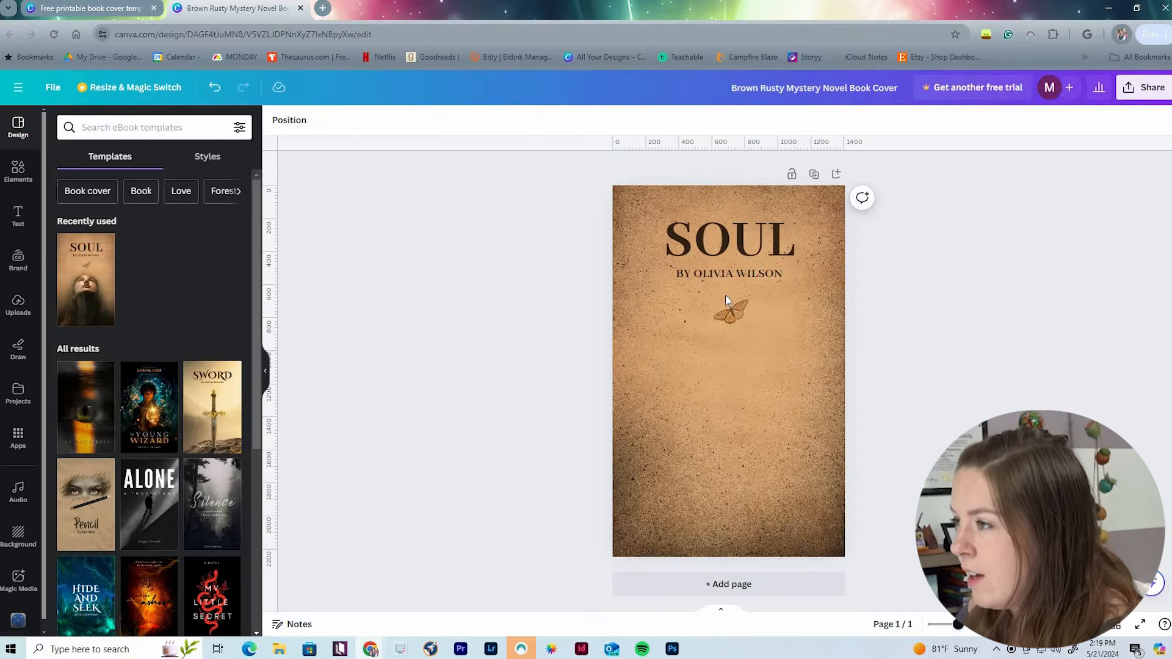
key(Delete)
click(755, 273)
key(Delete)
click(764, 249)
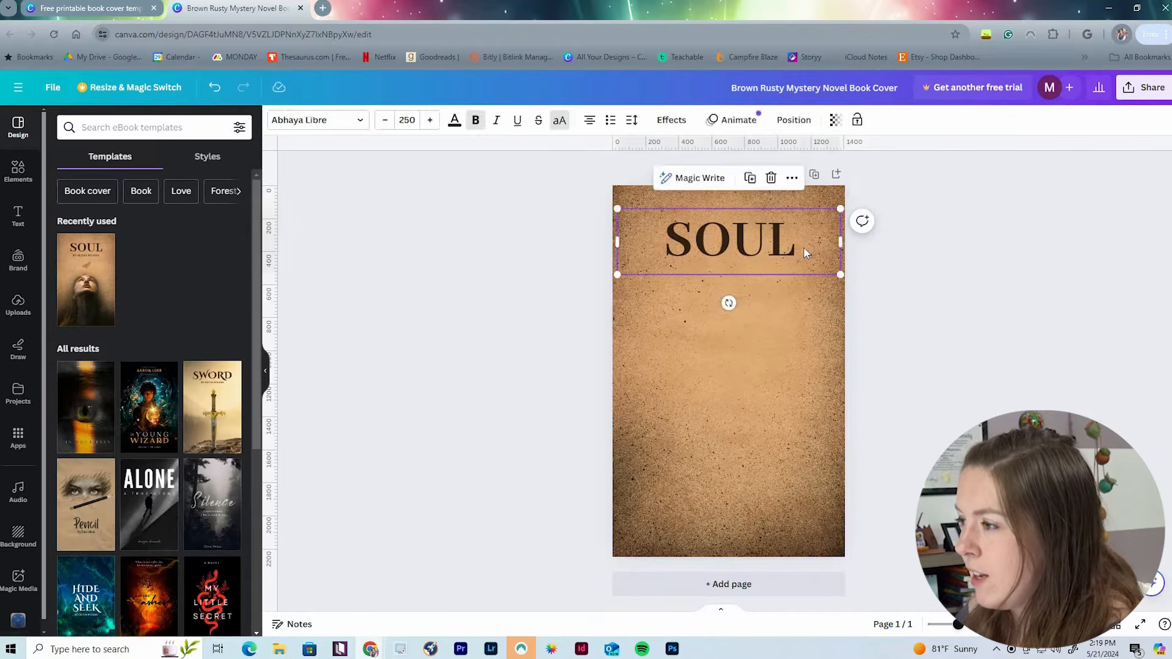
key(Delete)
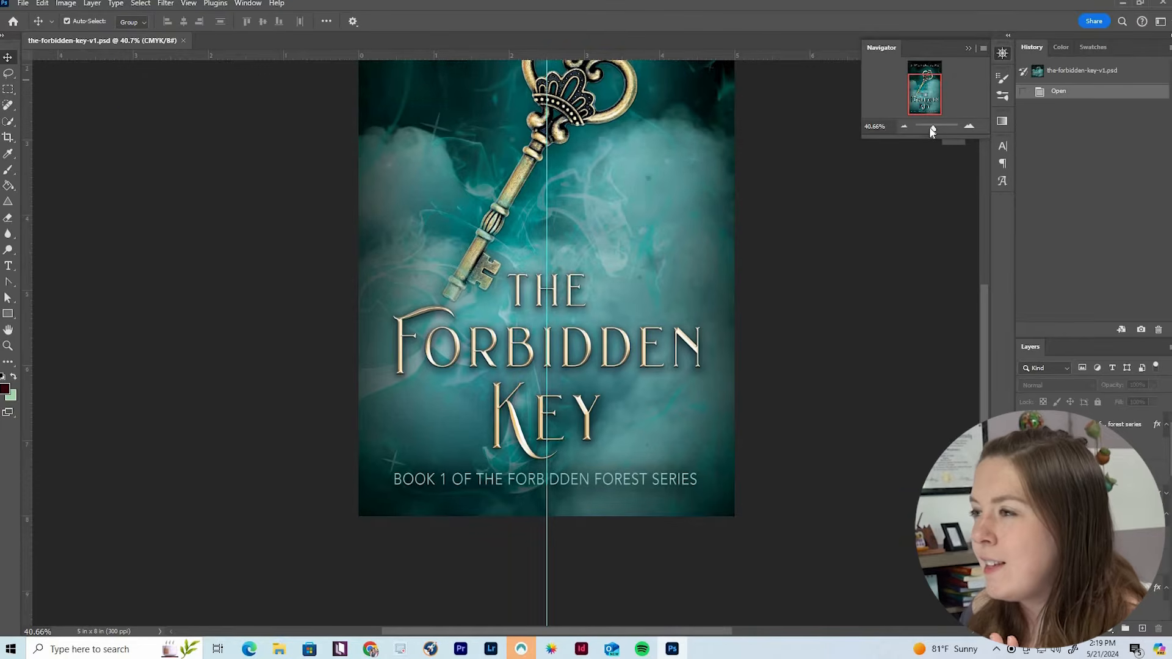
Switch to Photoshop with the-forbidden-key-v1.psd and examine its layer stack from the series text and TITLE group to the key group.
drag(933, 130, 931, 131)
scroll(811, 317, up, 3)
click(1069, 494)
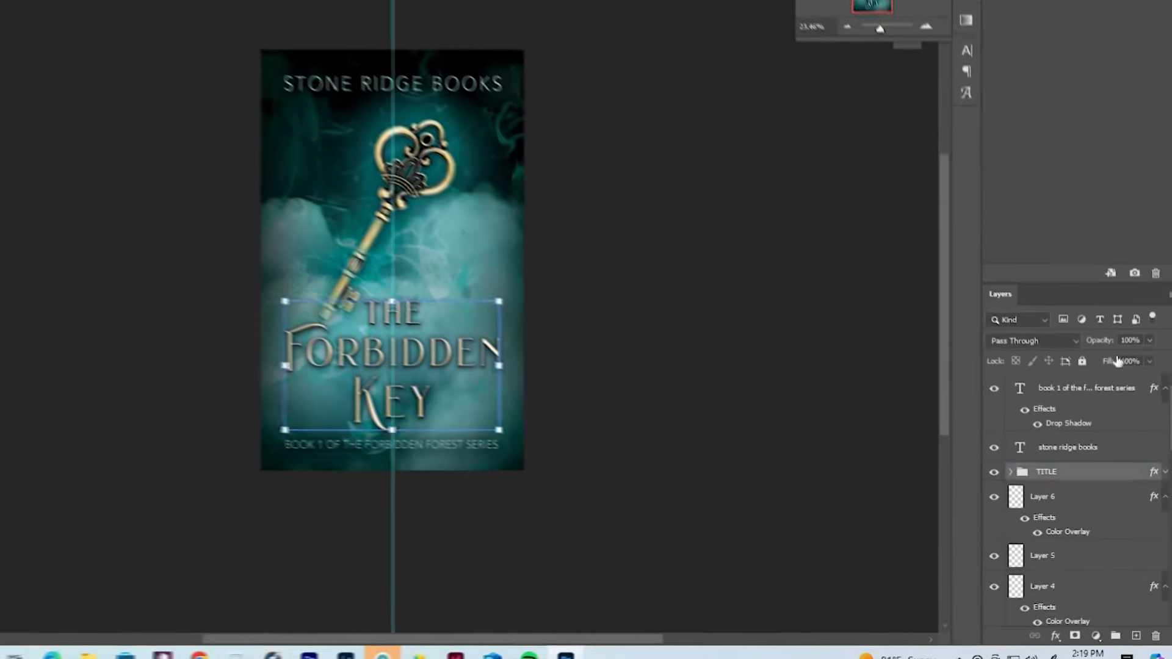
click(1163, 417)
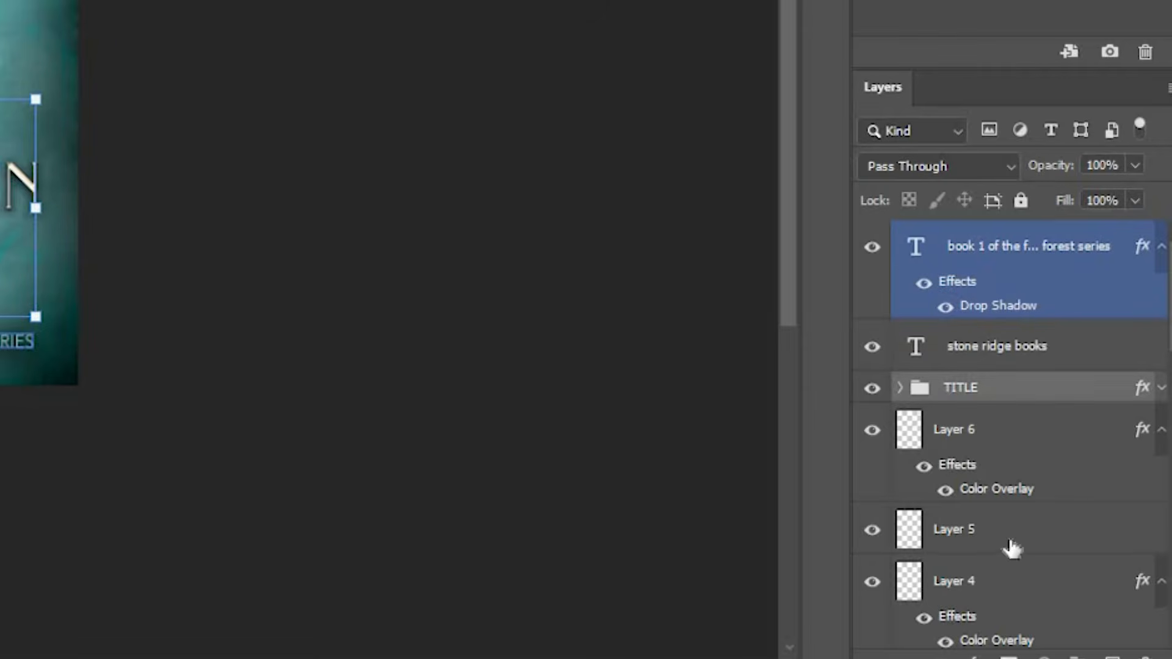
scroll(1058, 410, down, 4)
click(1056, 440)
scroll(1055, 488, down, 7)
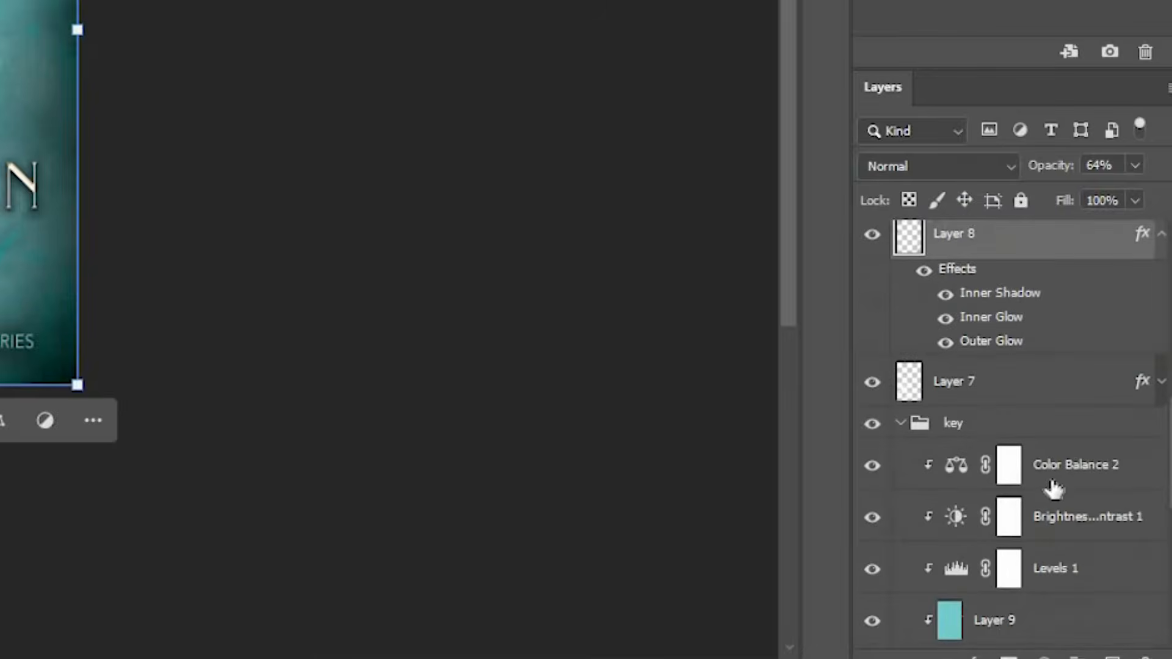
click(1004, 436)
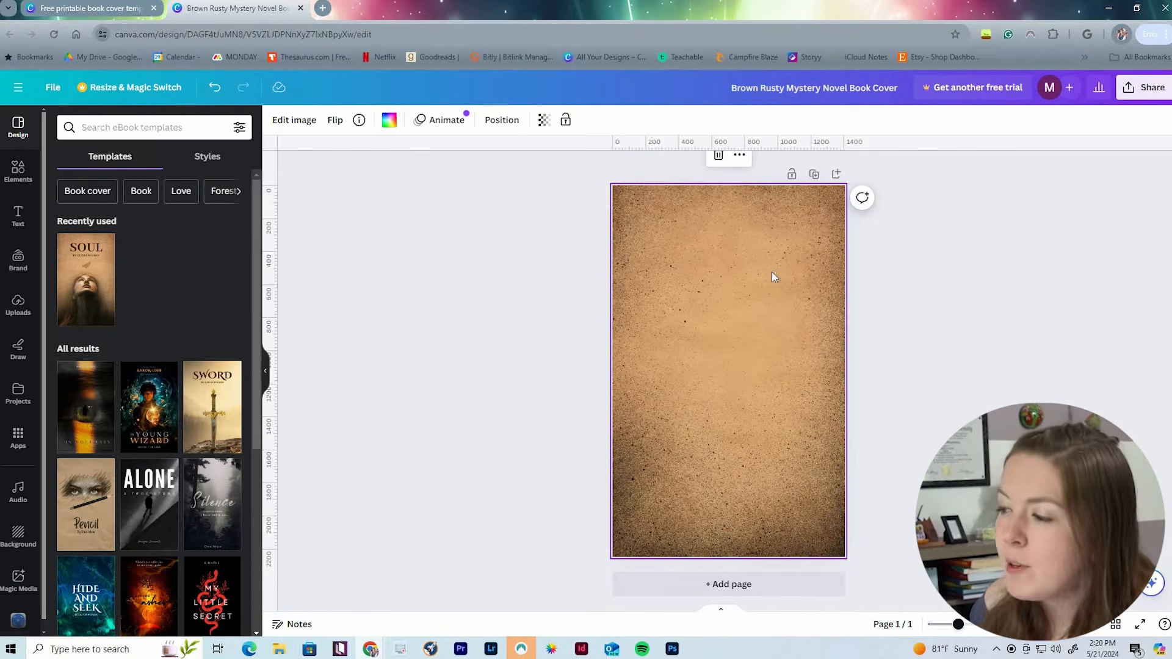
Return to the Canva cover, check the background image's options, and add a square and a rounded square to the page.
right_click(729, 298)
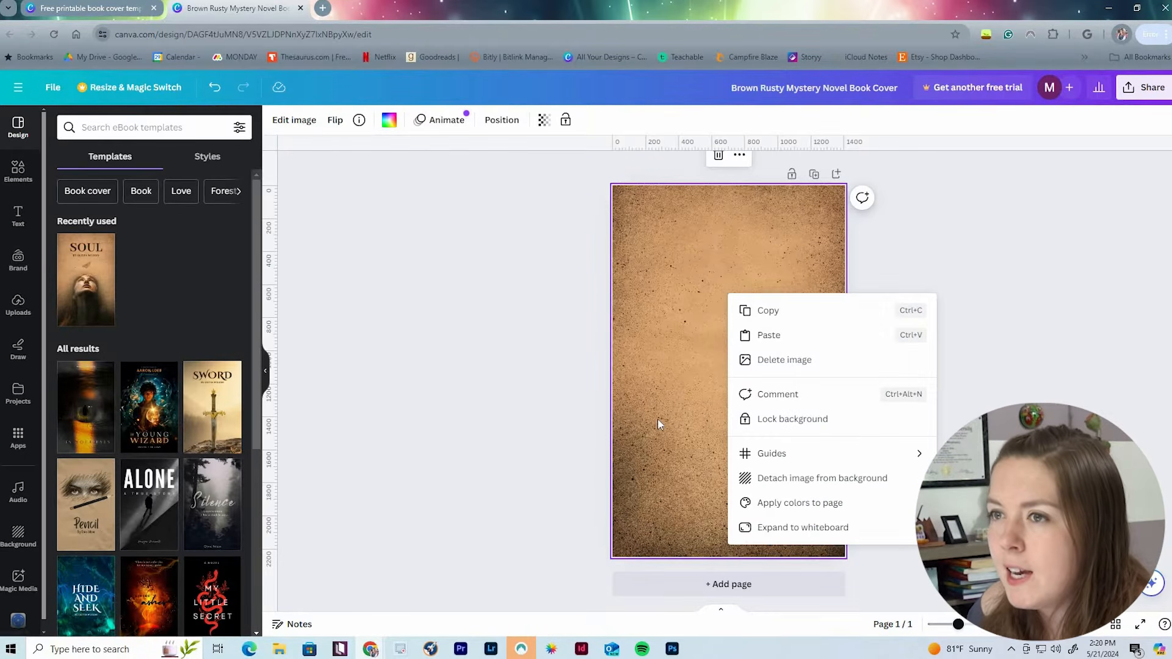
click(471, 431)
click(17, 171)
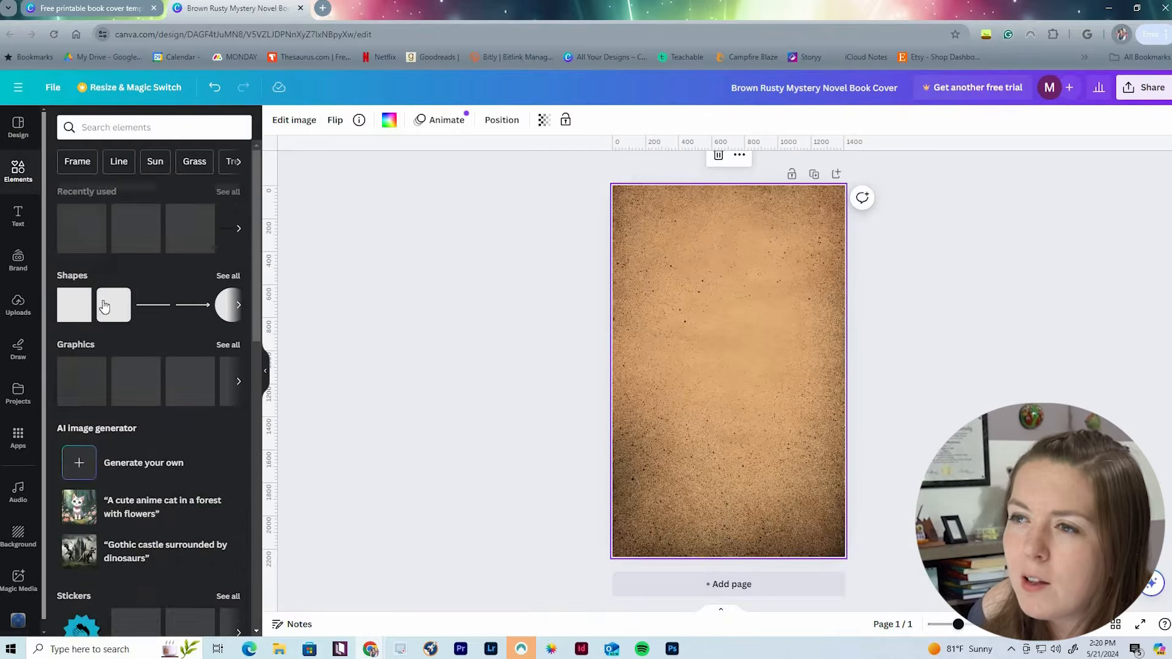
click(80, 299)
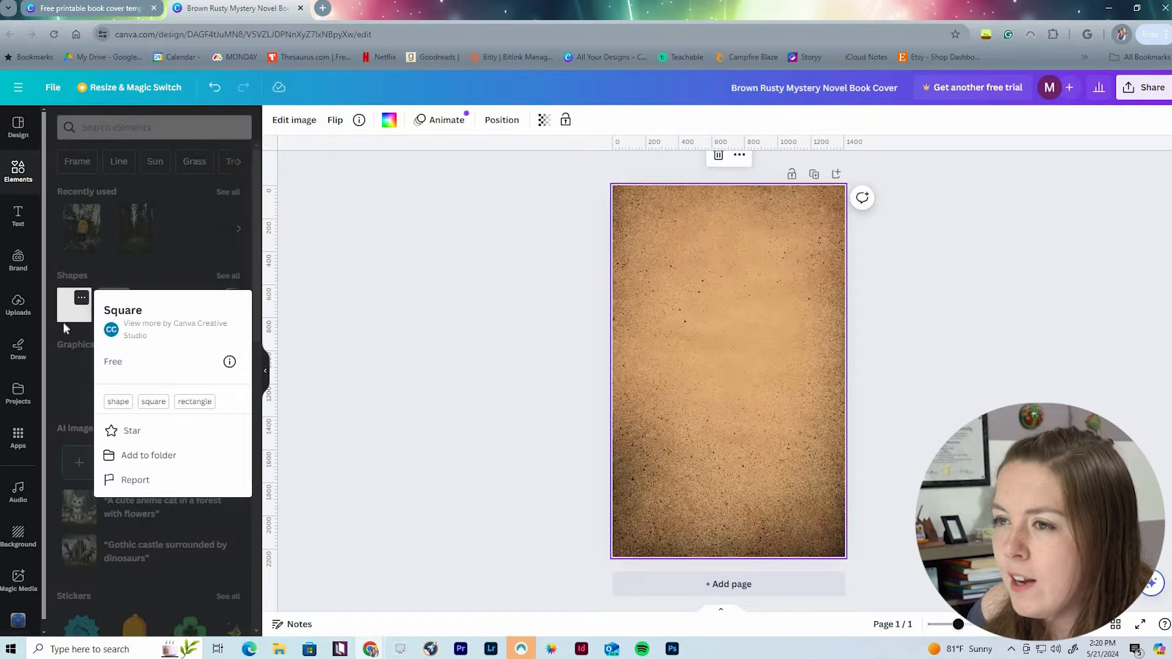
click(74, 305)
click(74, 305)
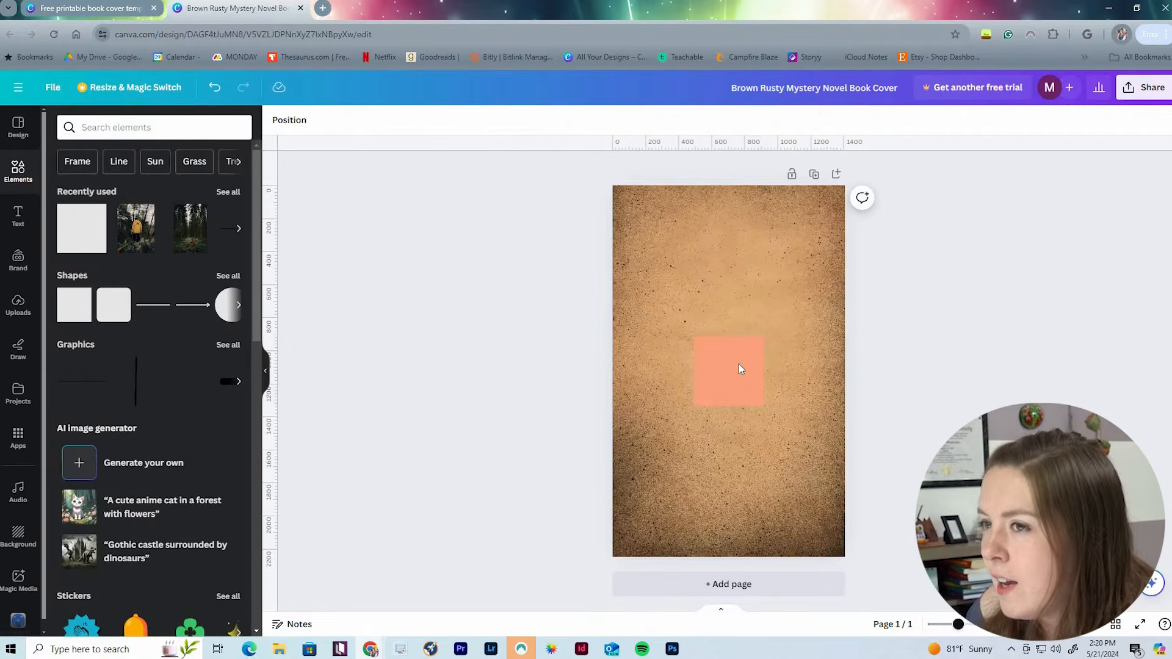
click(114, 305)
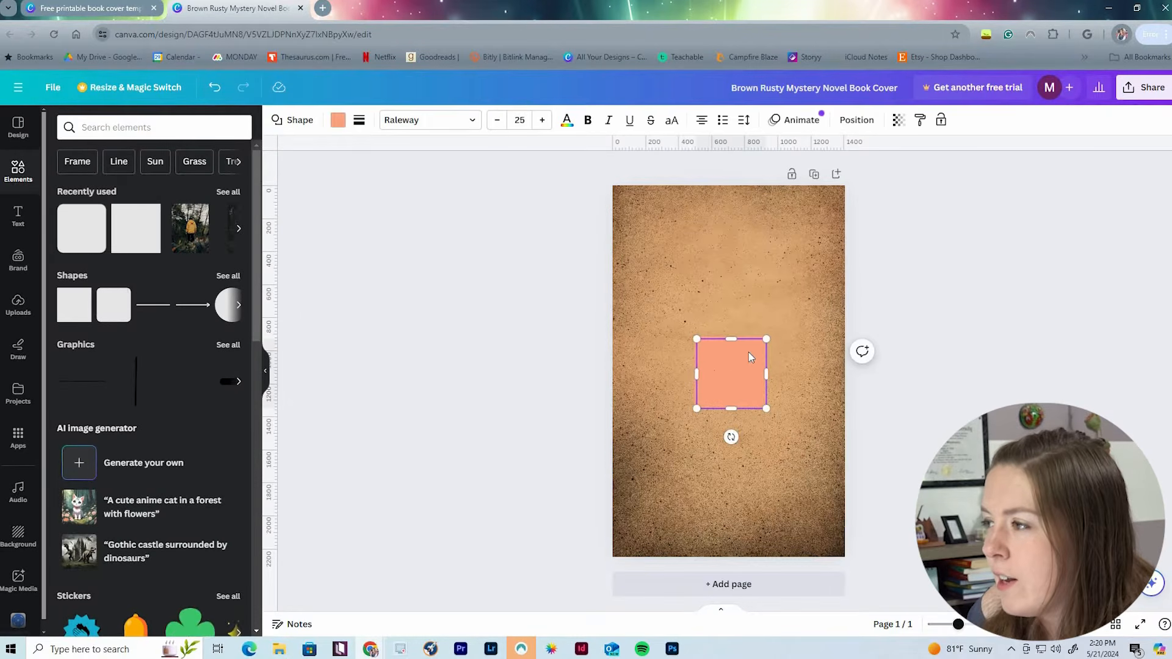
Recolor the rounded square overlapping the plain square's lower-left corner to the medium brown from the photo colors.
click(341, 124)
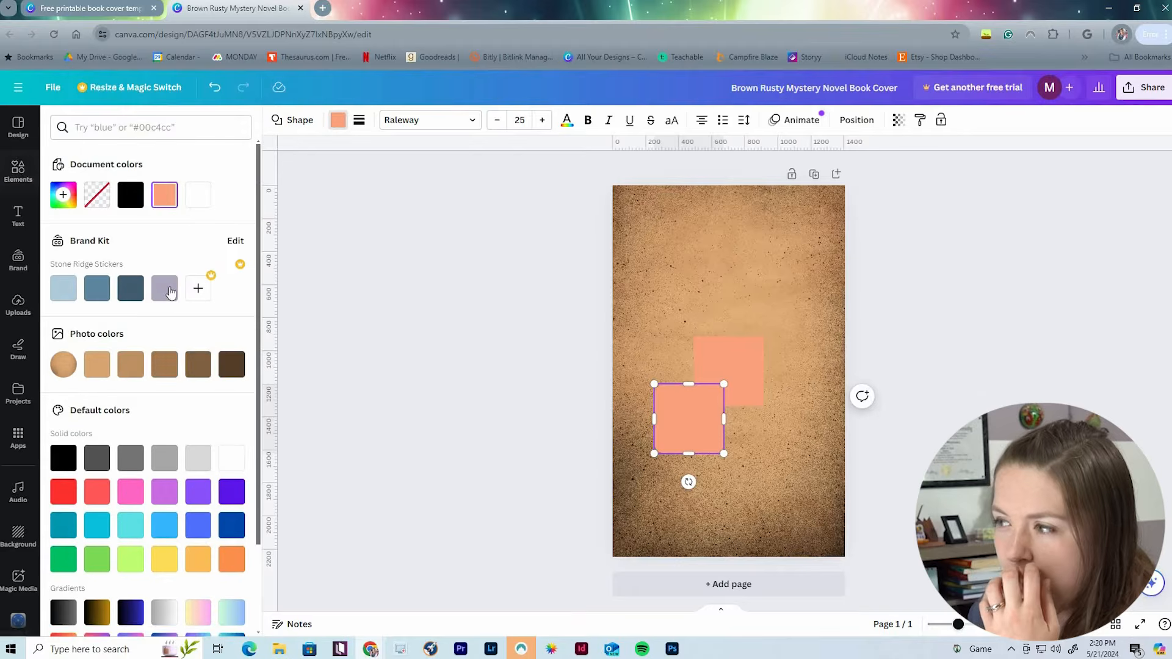
click(167, 283)
click(891, 182)
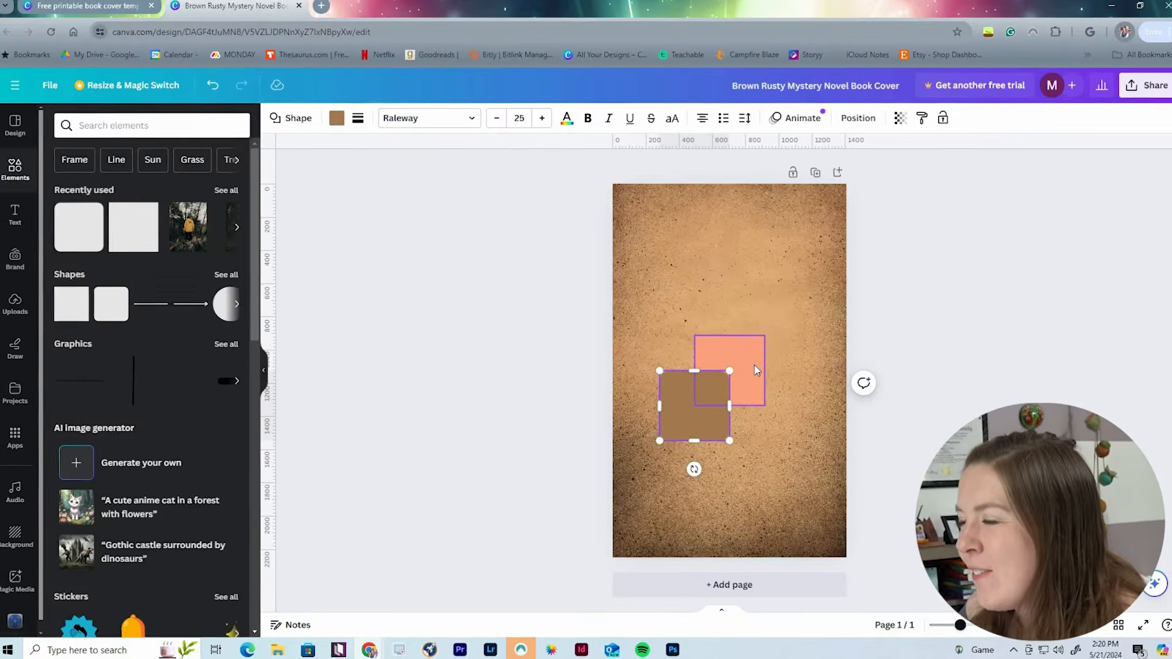
Bring the salmon-colored square forward so it overlaps the brown rounded square.
click(751, 372)
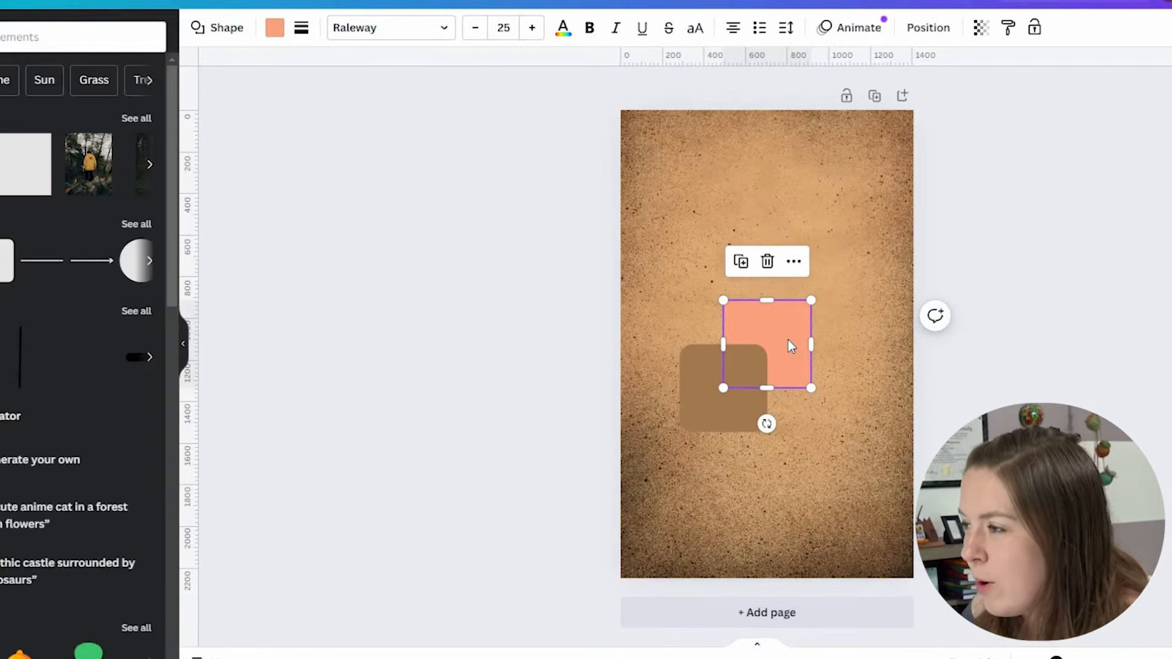
click(1092, 405)
click(792, 336)
right_click(790, 335)
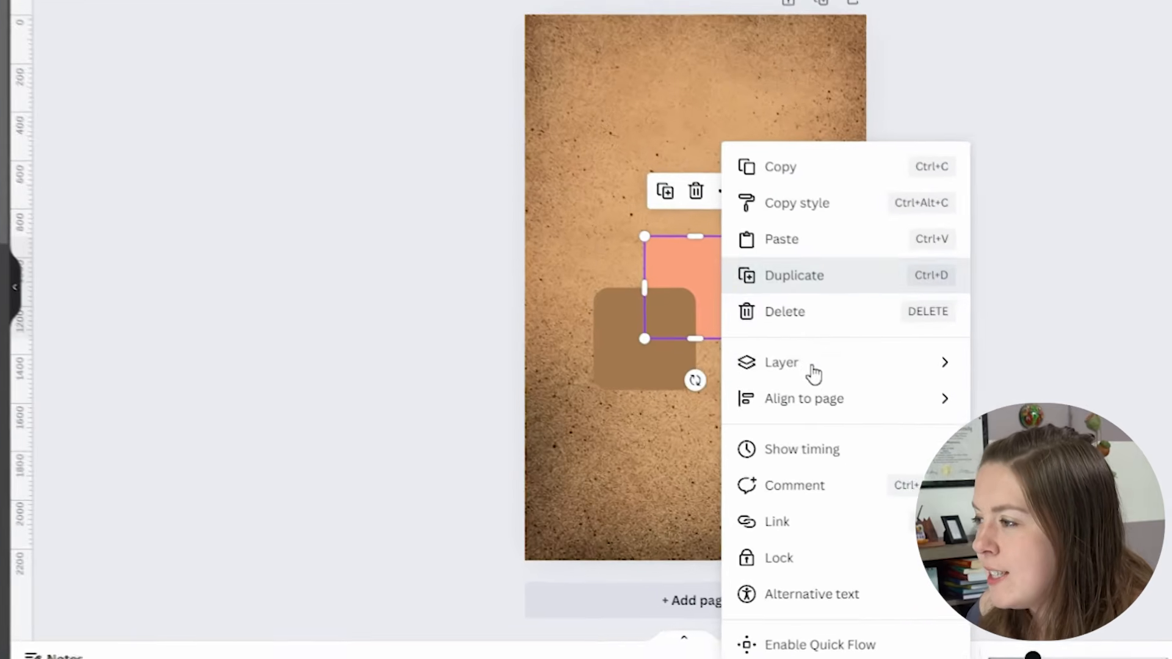
mouse_move(867, 412)
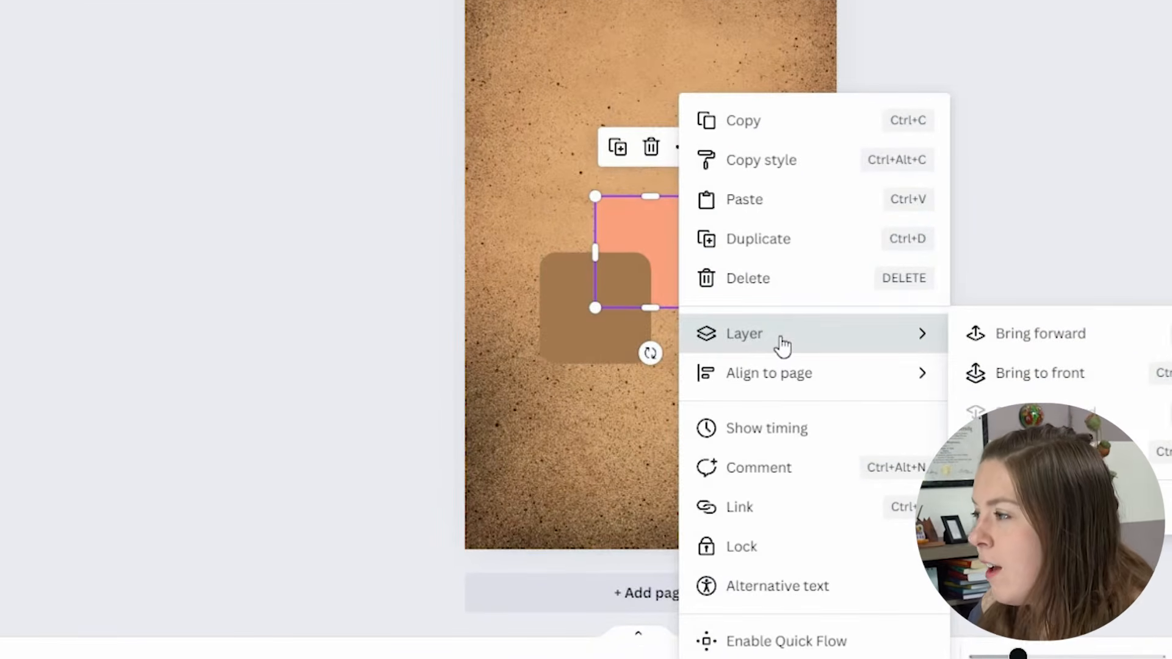
click(1053, 350)
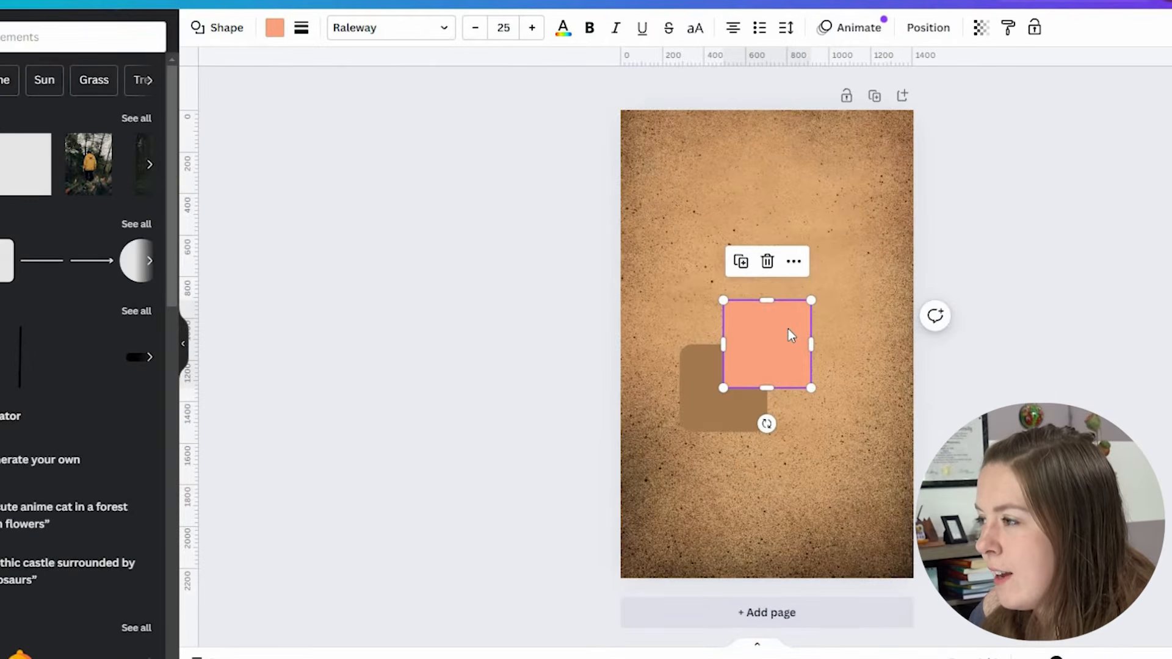
Show the page's layer list, select the salmon square's layer, and compare it with the Photoshop cover's layer stack.
right_click(787, 333)
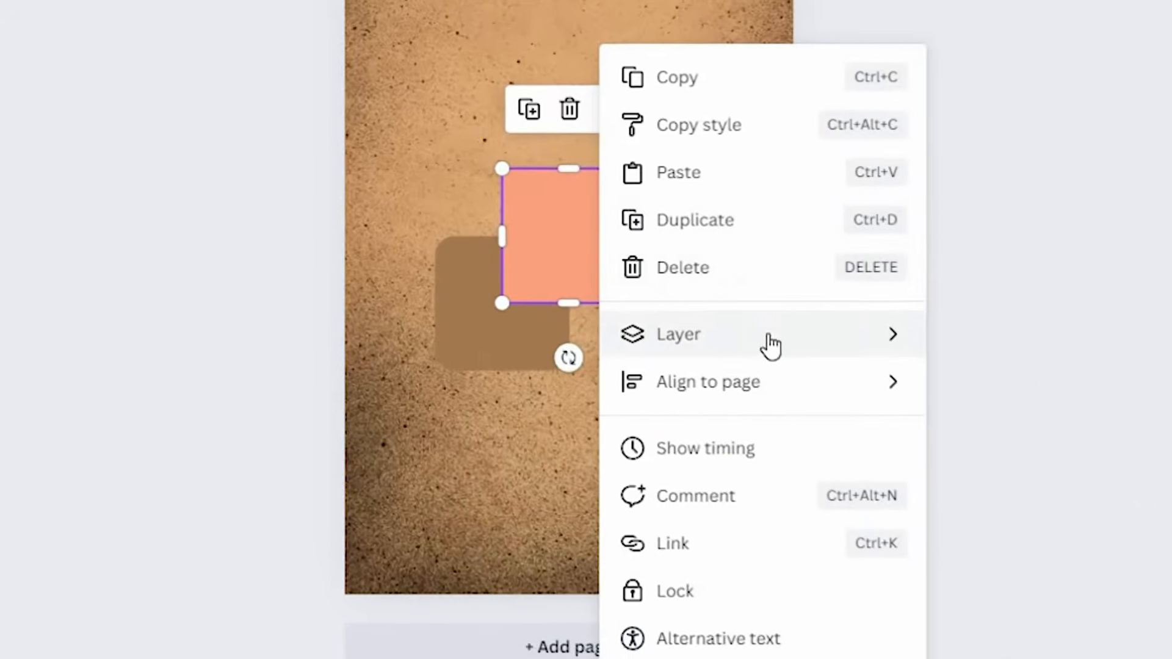
mouse_move(839, 408)
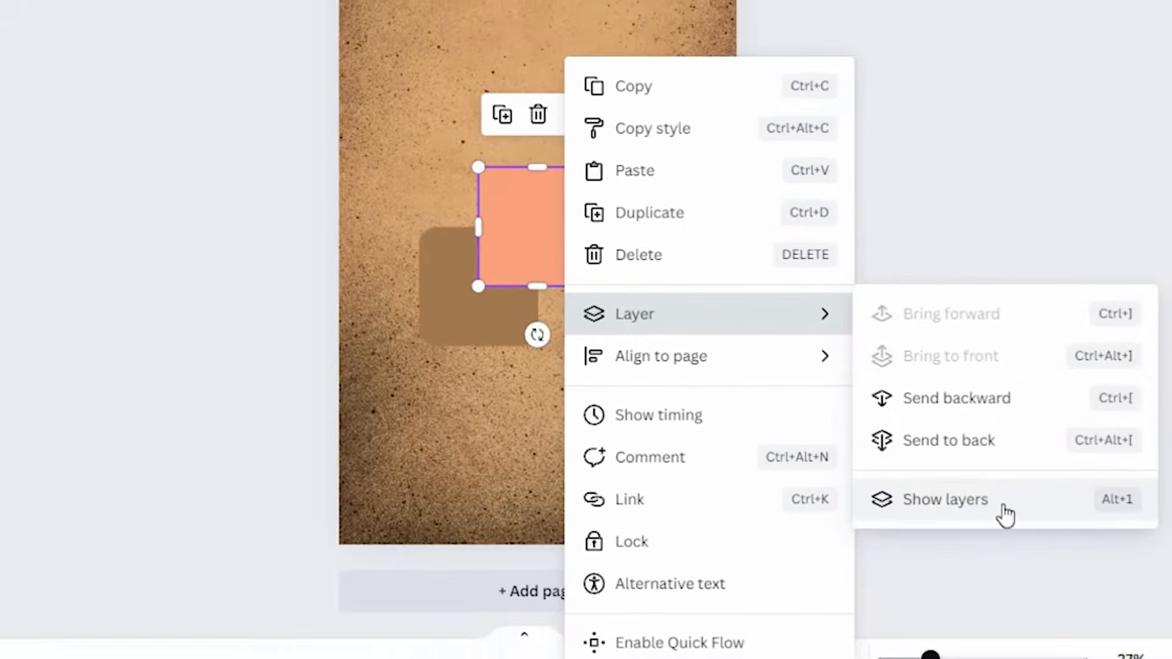
click(972, 493)
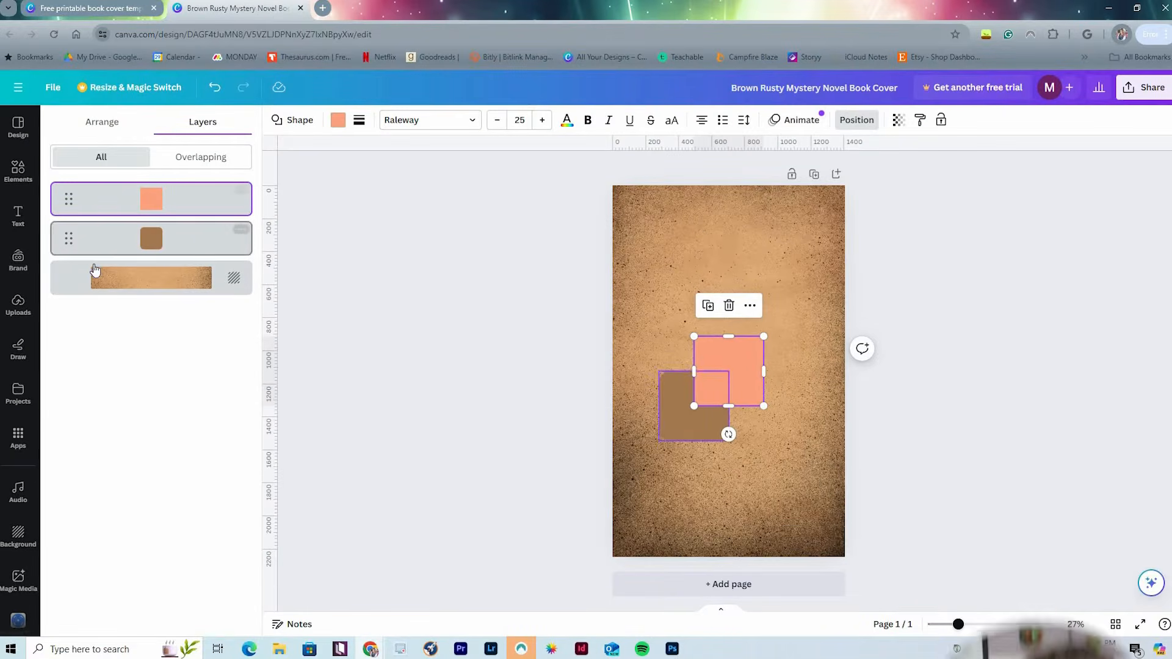
click(157, 198)
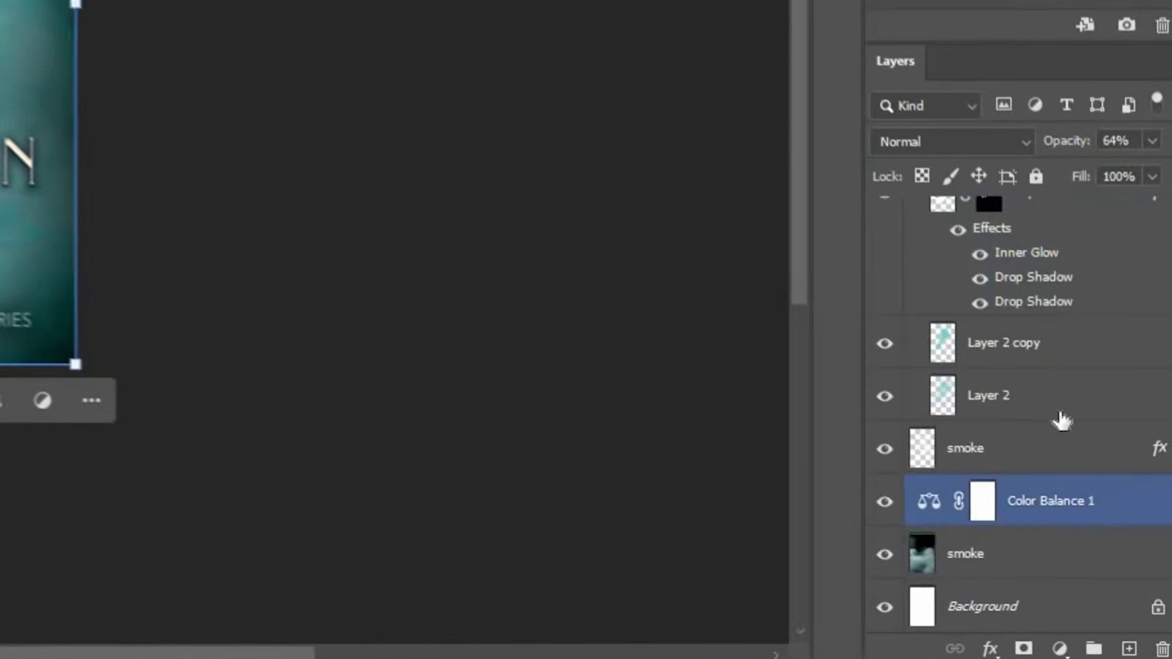
click(1088, 315)
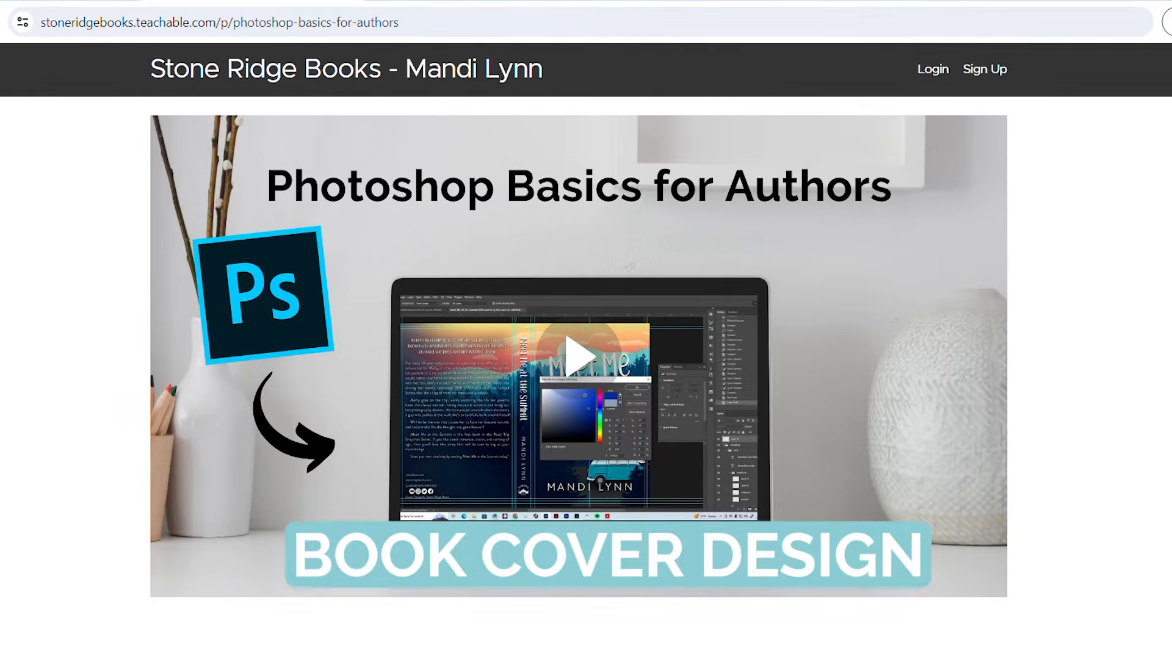
Look through the Photoshop Basics for Authors course page, including what Photoshop can be used for.
scroll(579, 348, down, 7)
scroll(578, 348, down, 10)
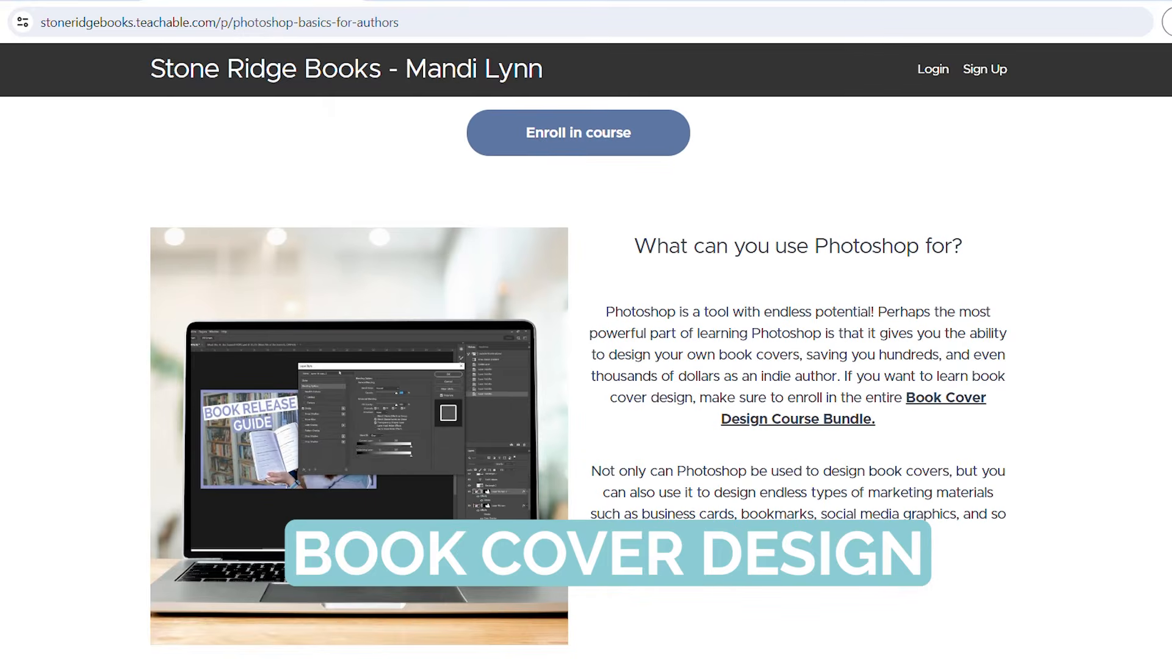
scroll(579, 348, down, 10)
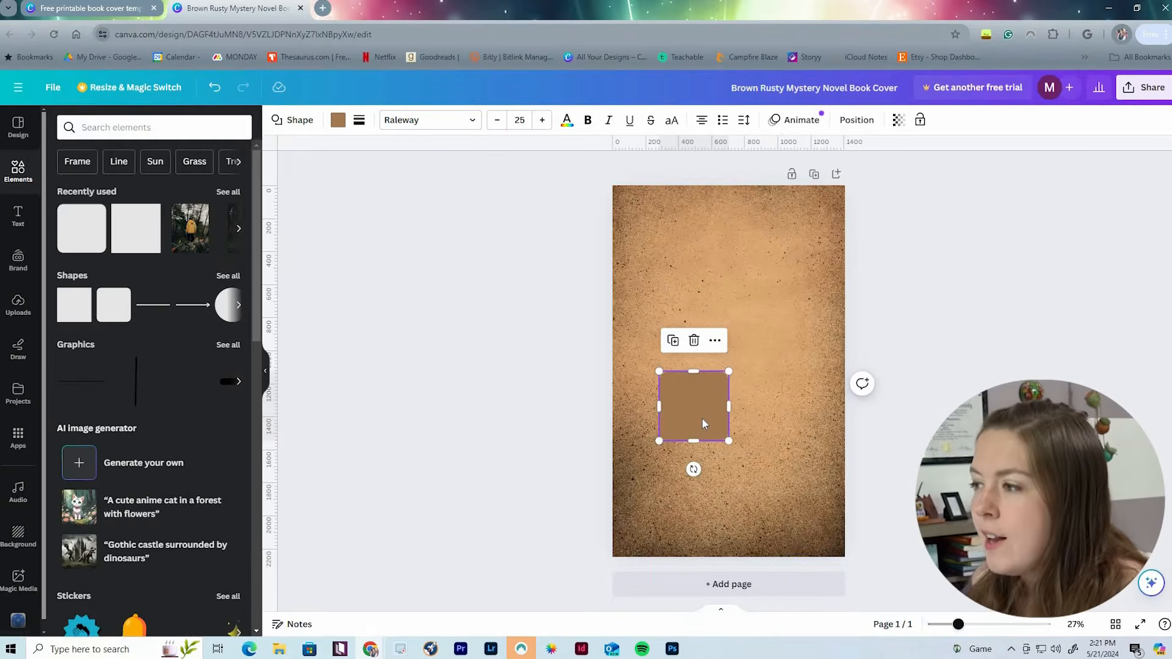
Delete the brown rounded square from the cover and search the photo library for "man walking in woods".
key(Delete)
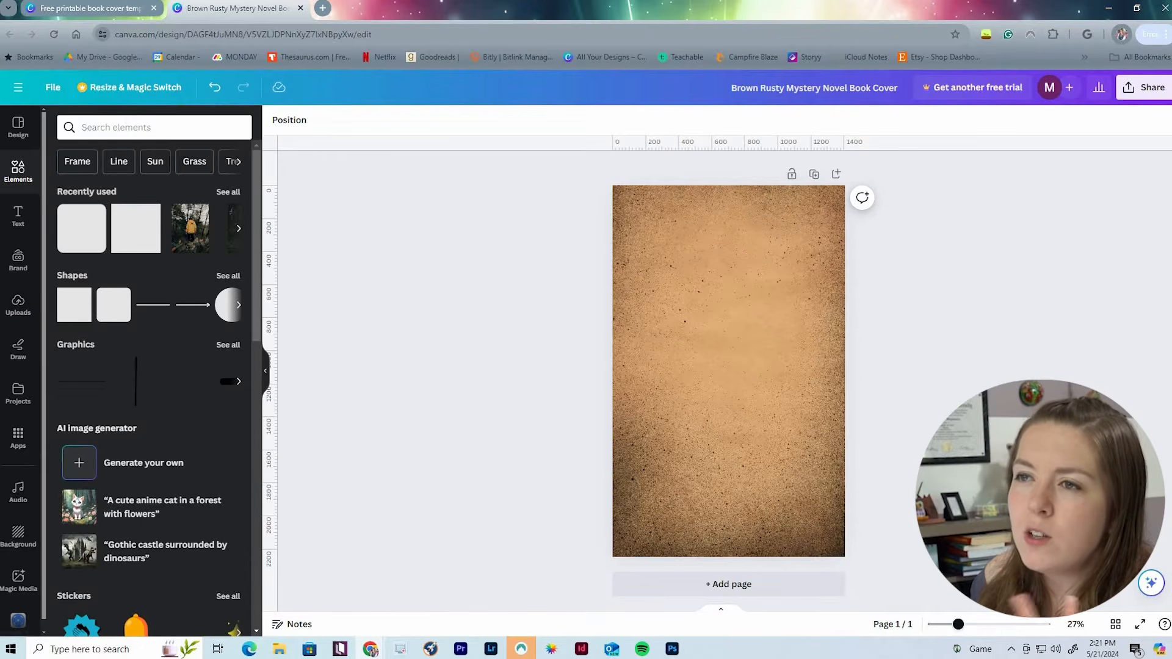
click(21, 172)
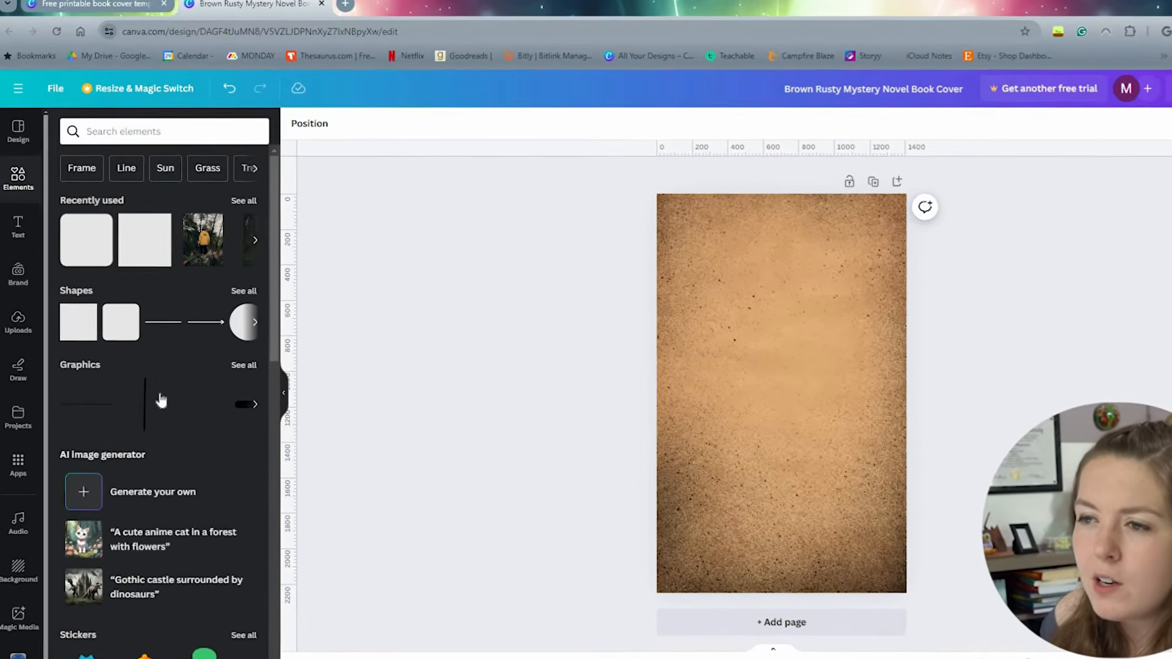
scroll(151, 386, down, 1)
scroll(173, 432, down, 3)
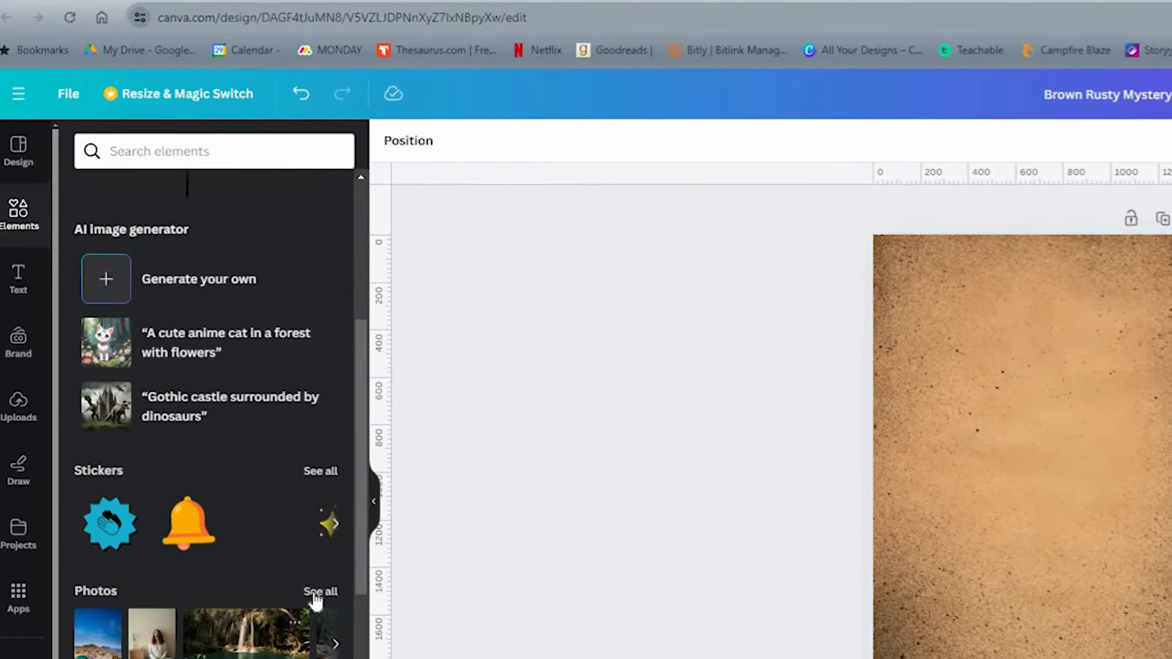
click(337, 625)
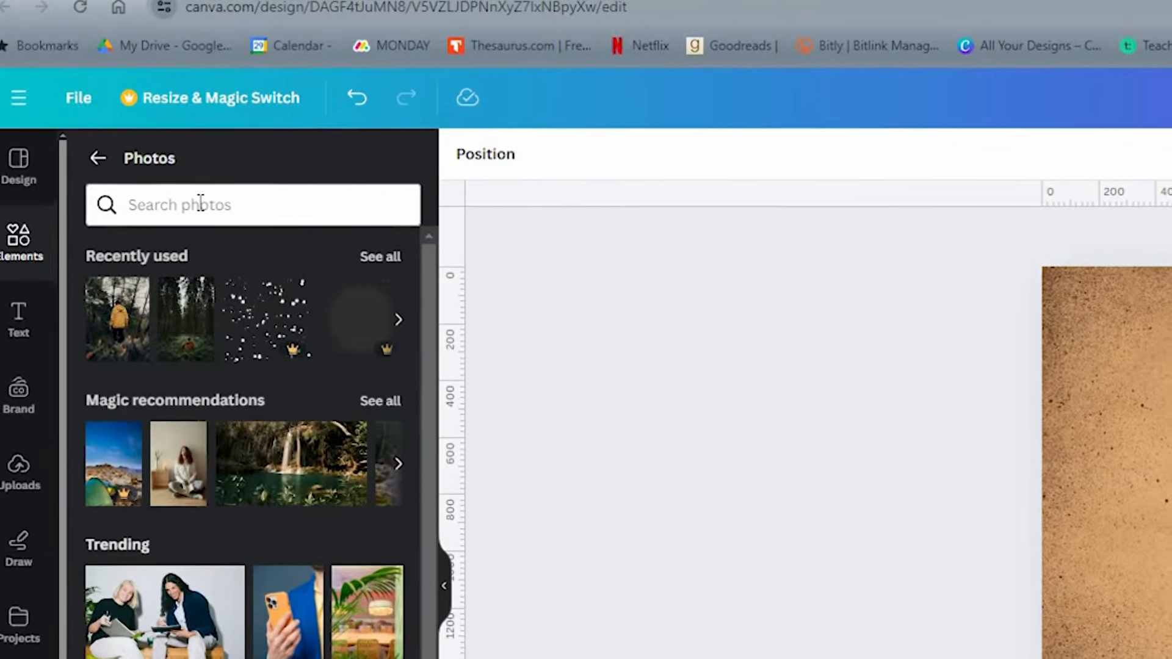
click(180, 188)
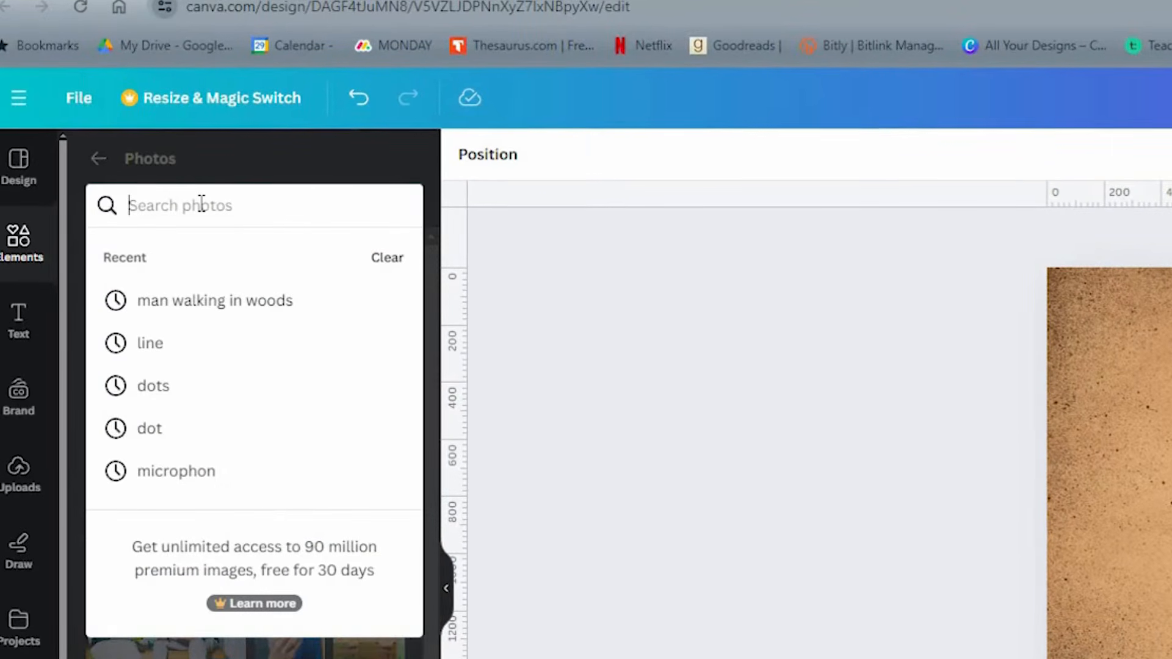
click(281, 305)
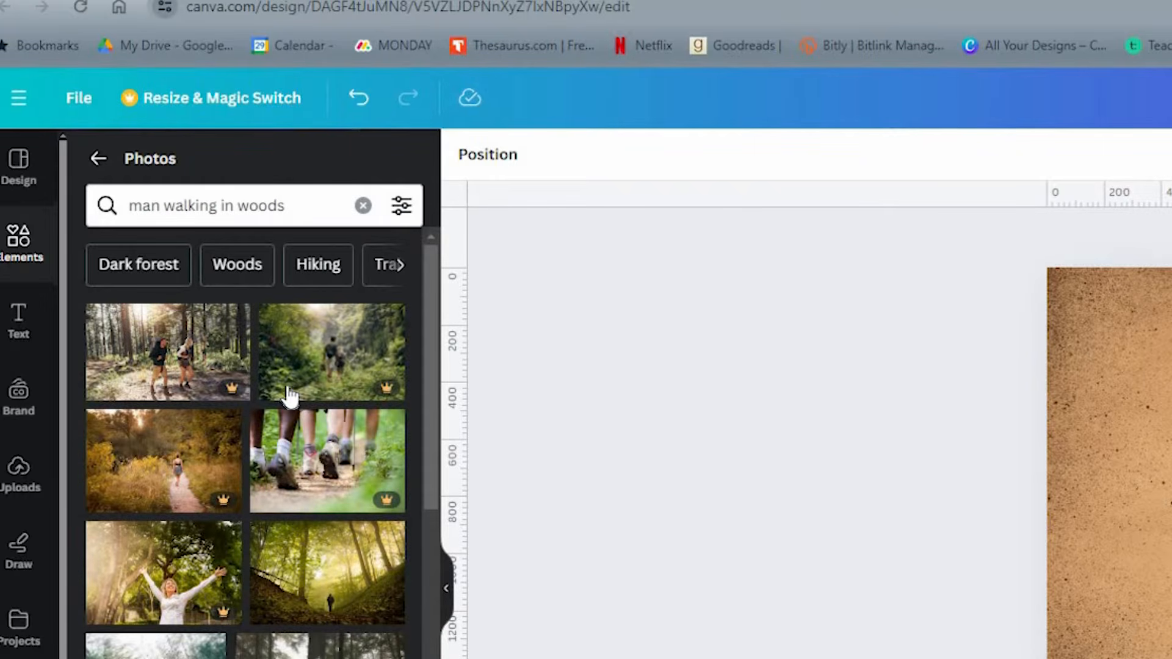
Try out the horizontal photo of a person walking a reddish woodland path on the cover.
scroll(264, 527, down, 2)
scroll(264, 527, down, 10)
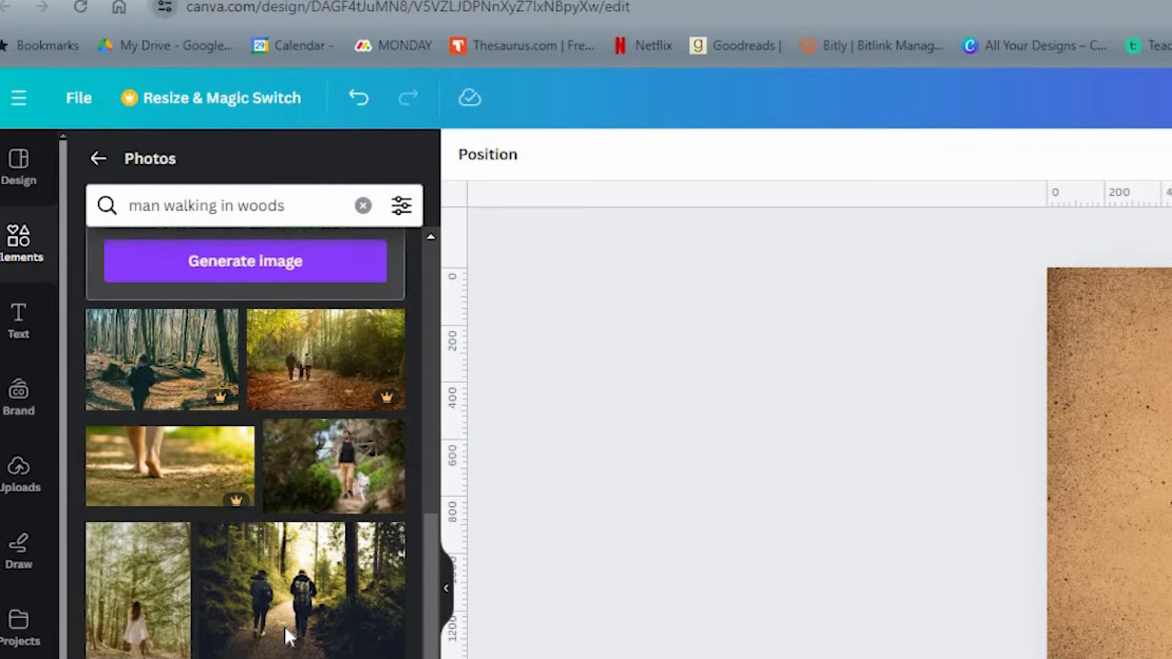
scroll(280, 632, up, 12)
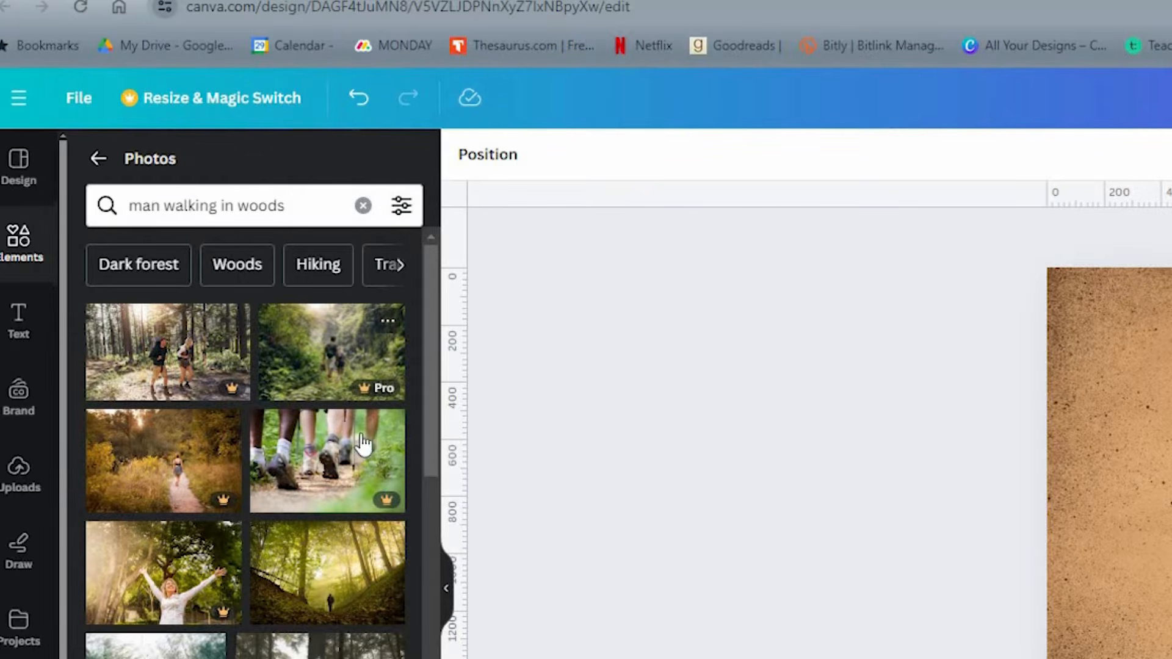
scroll(309, 572, down, 6)
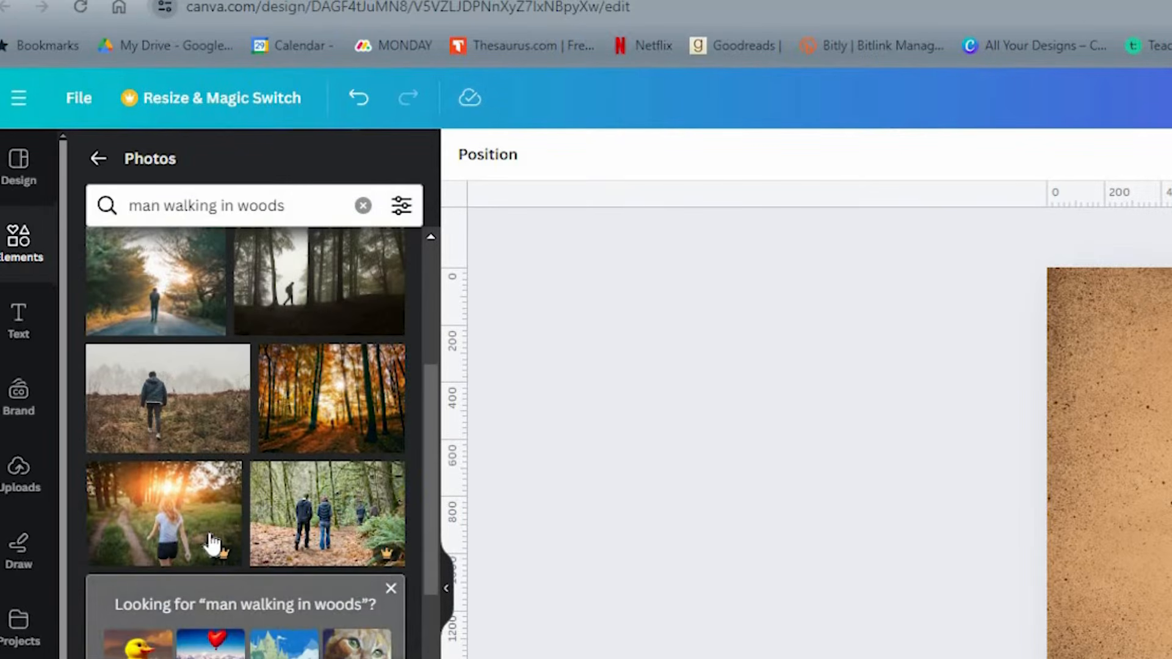
scroll(161, 491, down, 10)
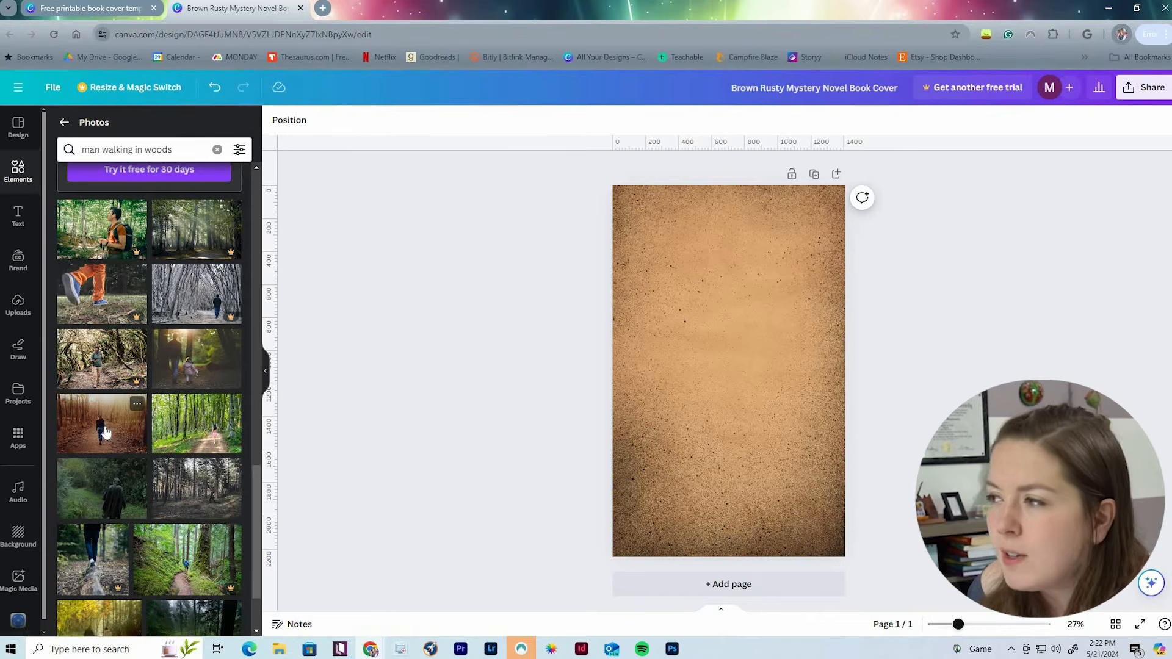
click(179, 658)
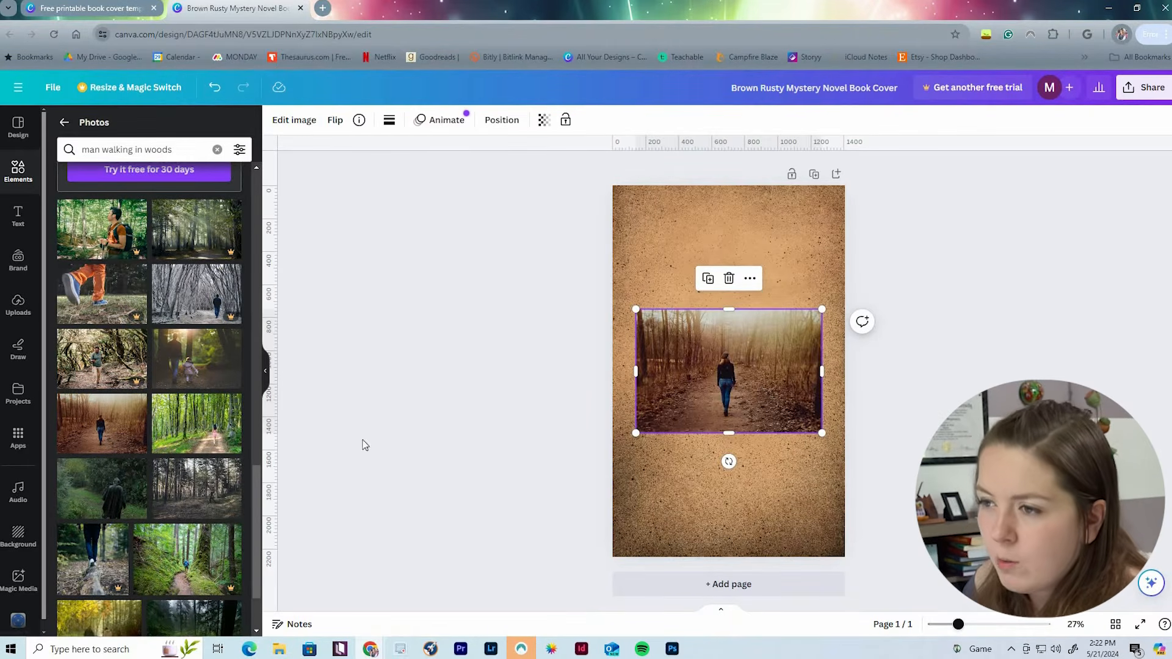
key(Delete)
Browse more of the woods photo results and check the search's filter options and related keywords.
scroll(202, 513, down, 4)
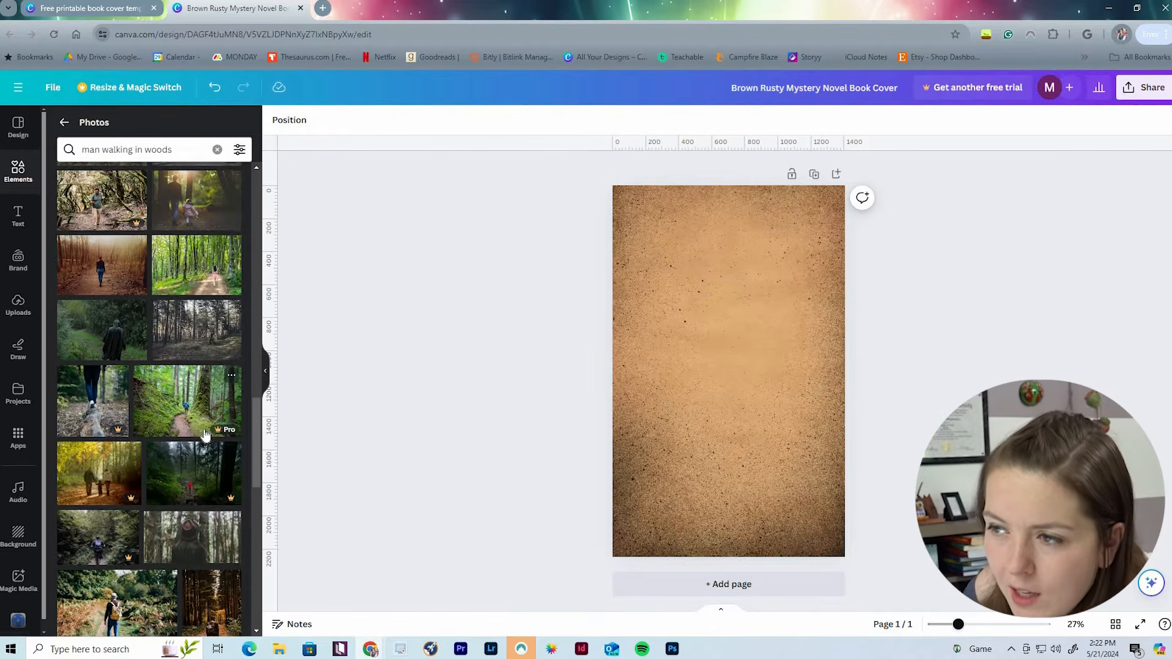
scroll(221, 299, down, 15)
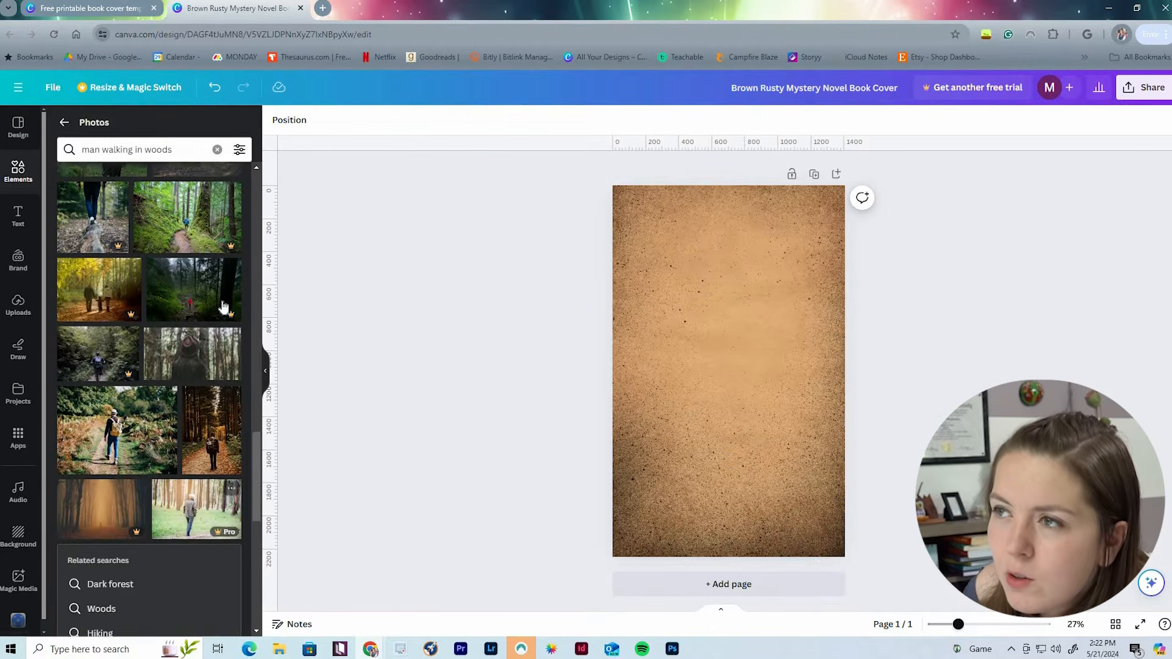
scroll(221, 300, up, 15)
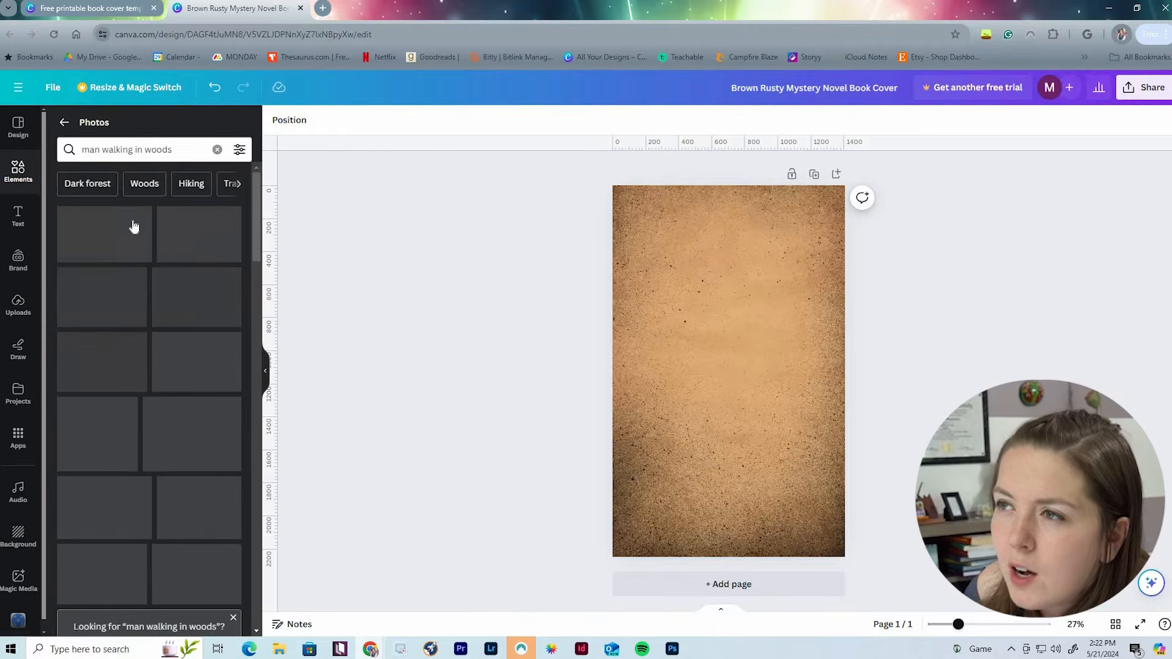
click(240, 150)
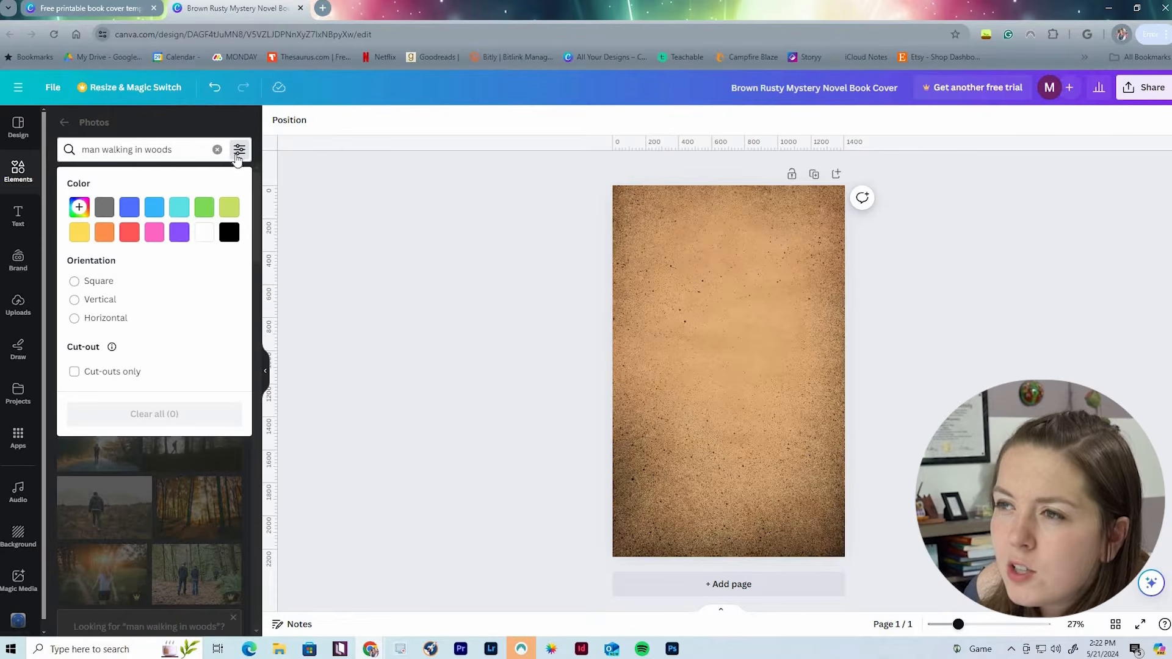
click(240, 151)
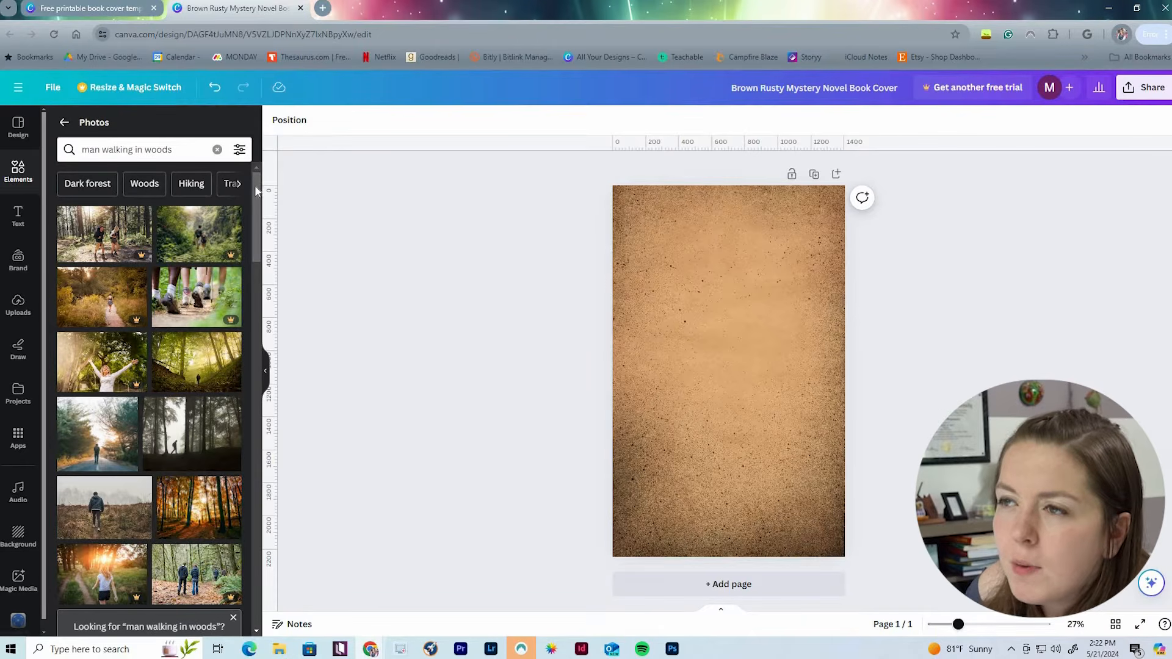
click(239, 184)
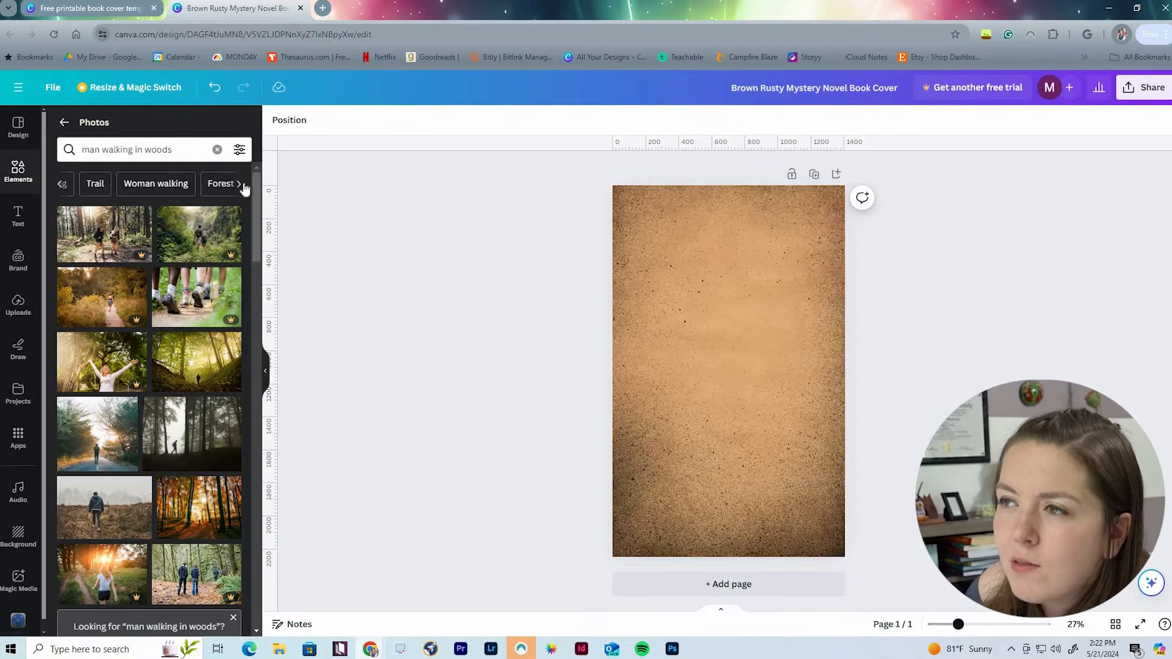
scroll(257, 194, down, 1)
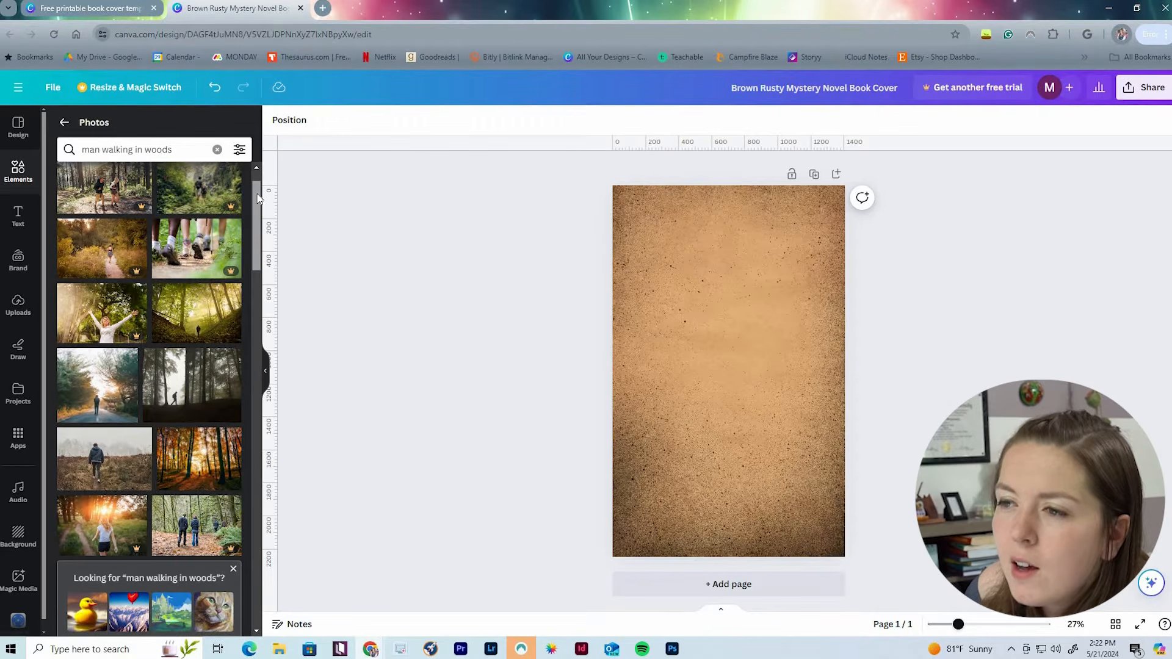
Add the vertical photo of a backpacker on an autumn forest path and enlarge it to cover the whole page.
drag(258, 199, 266, 356)
scroll(265, 356, down, 1)
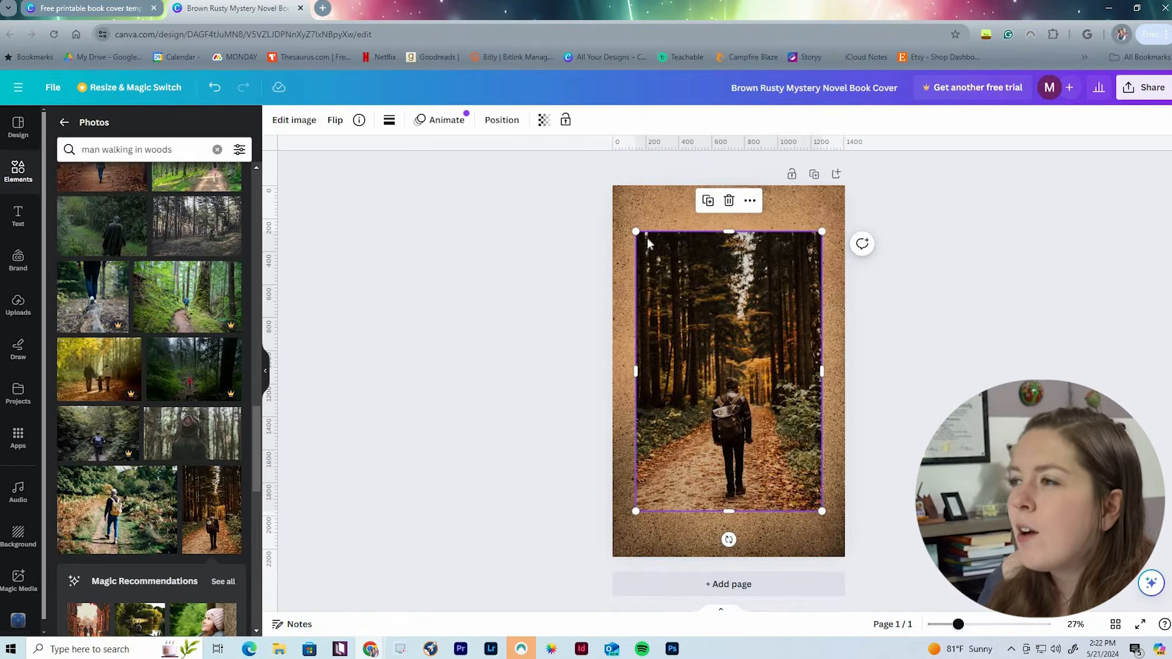
drag(611, 205, 605, 185)
drag(833, 537, 868, 591)
drag(790, 472, 782, 471)
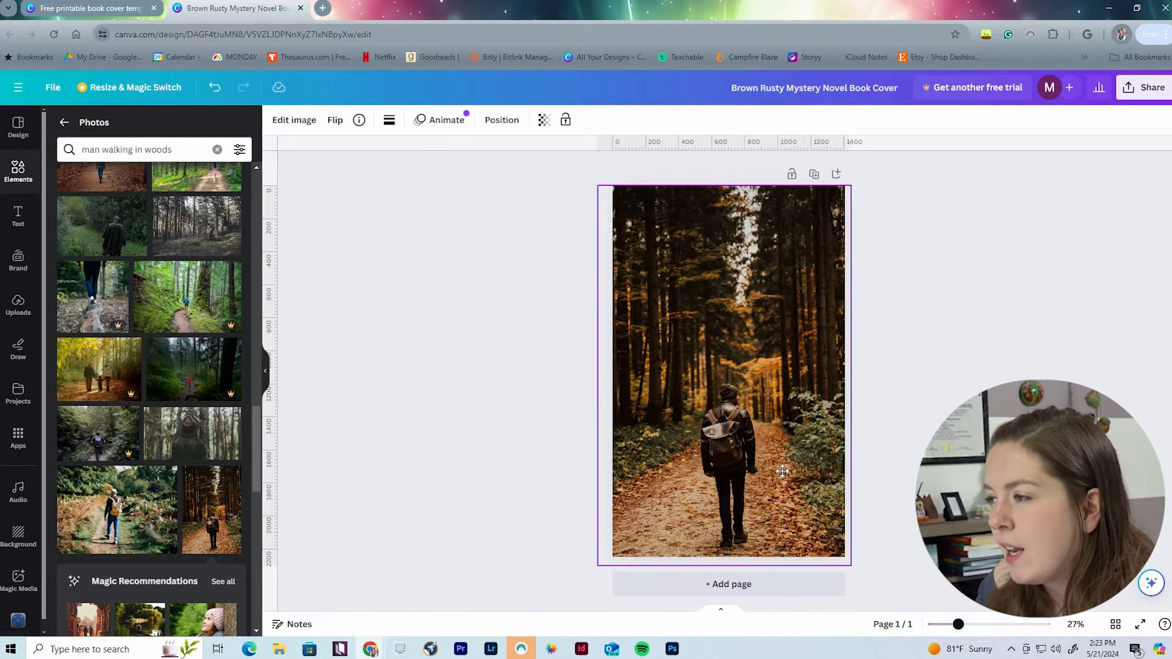
click(491, 415)
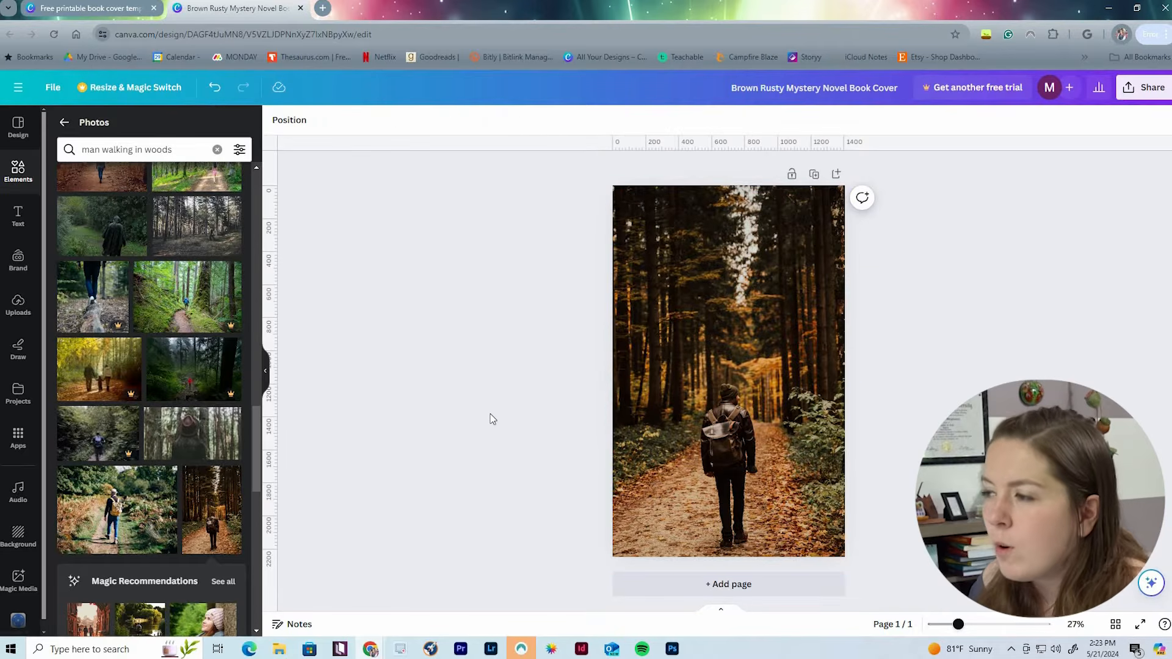
Add a text box reading "dark path", enlarge it to about font size 153, and place it centrally above the walking man.
click(19, 217)
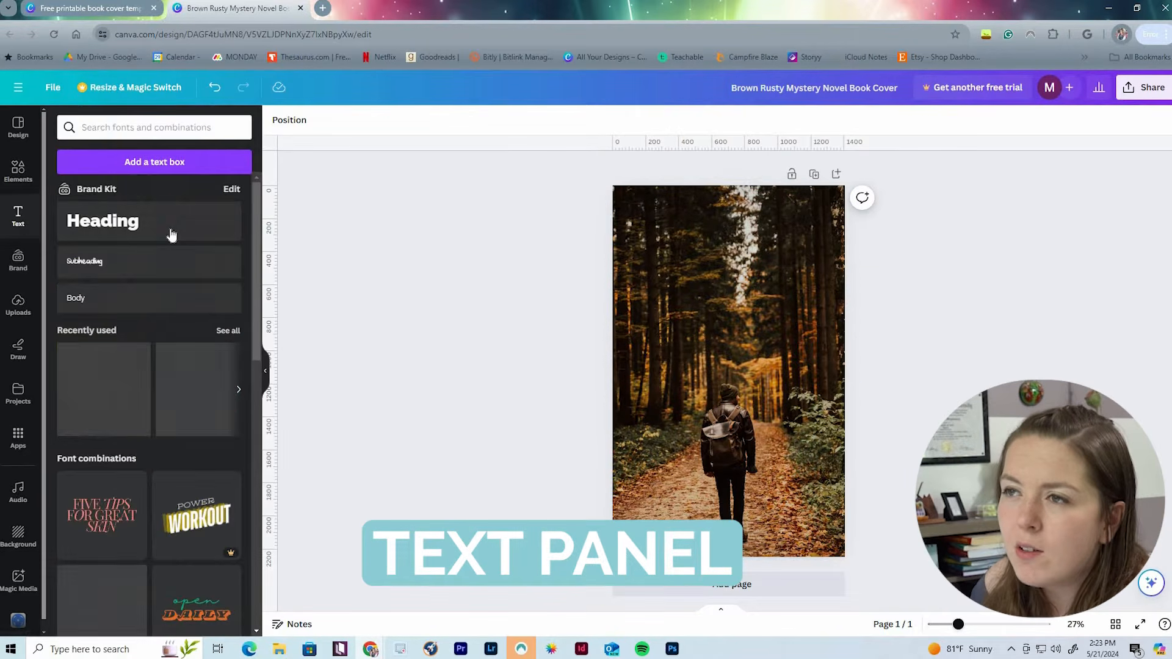
click(181, 166)
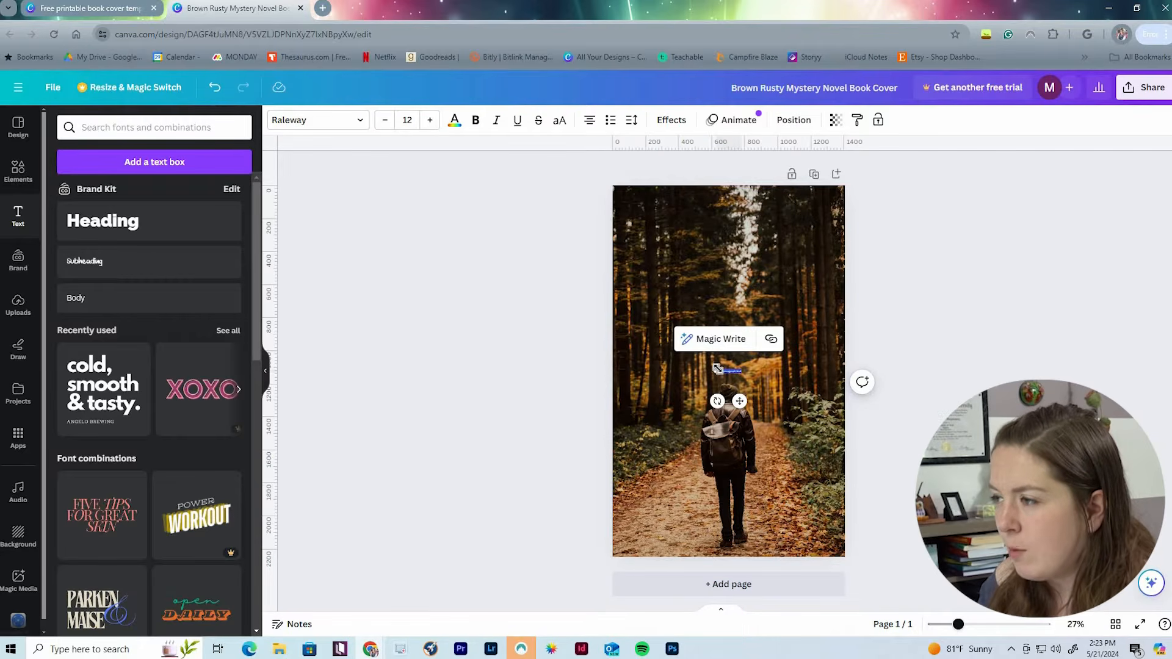
drag(715, 367, 606, 356)
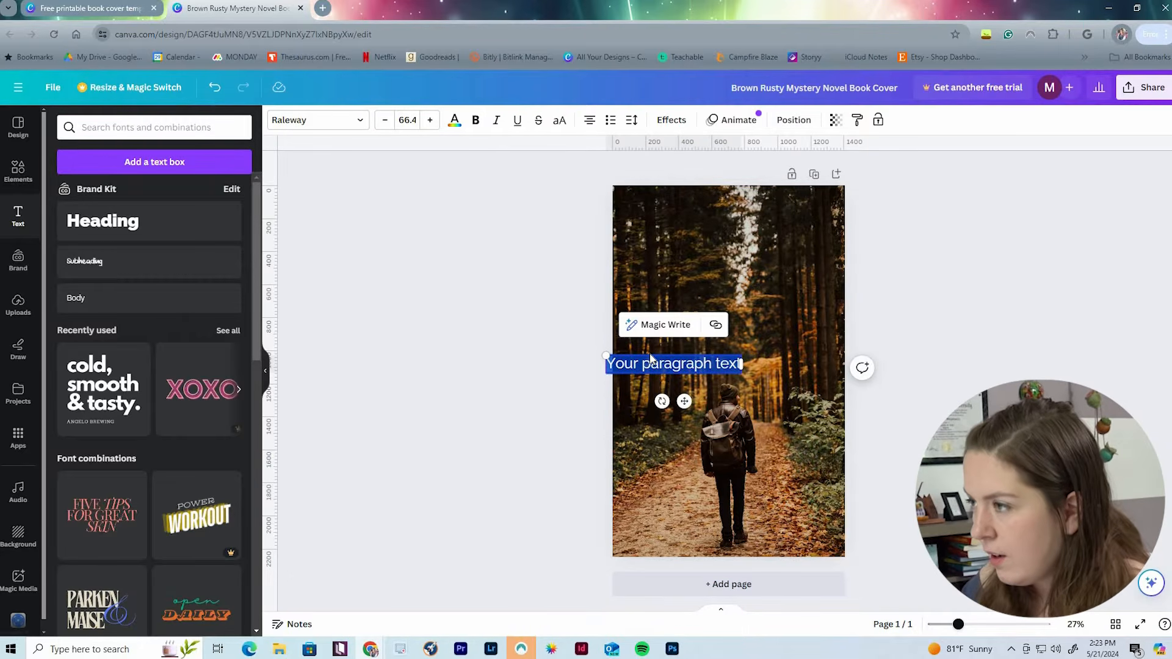
text(dark path)
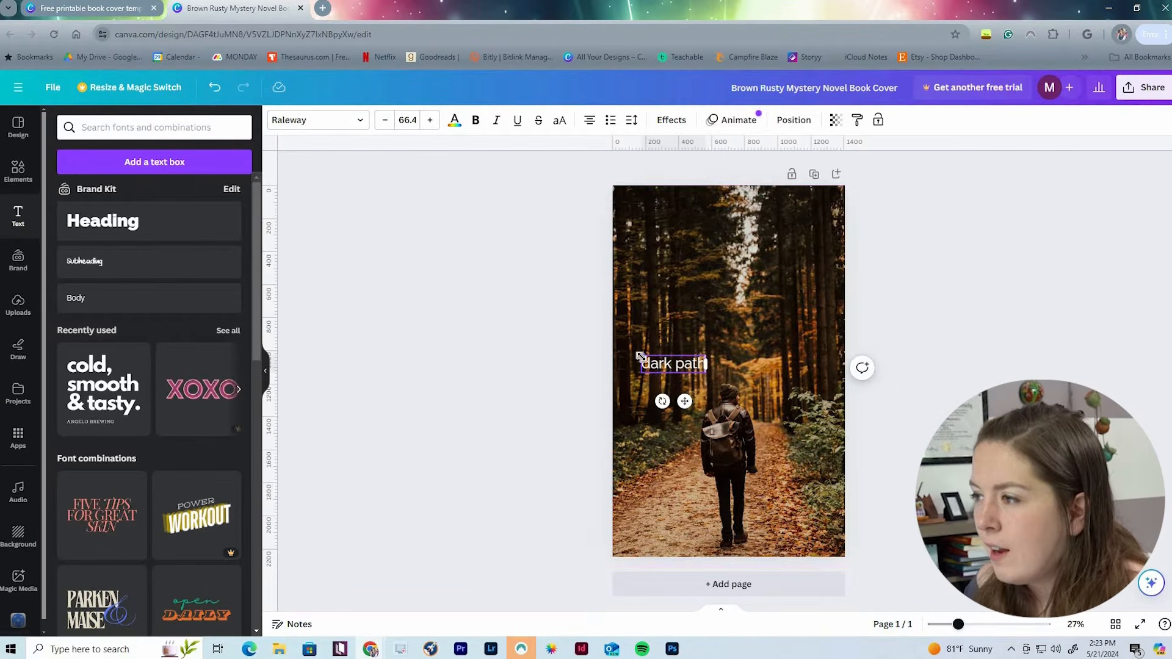
drag(583, 323, 557, 332)
drag(622, 365, 717, 273)
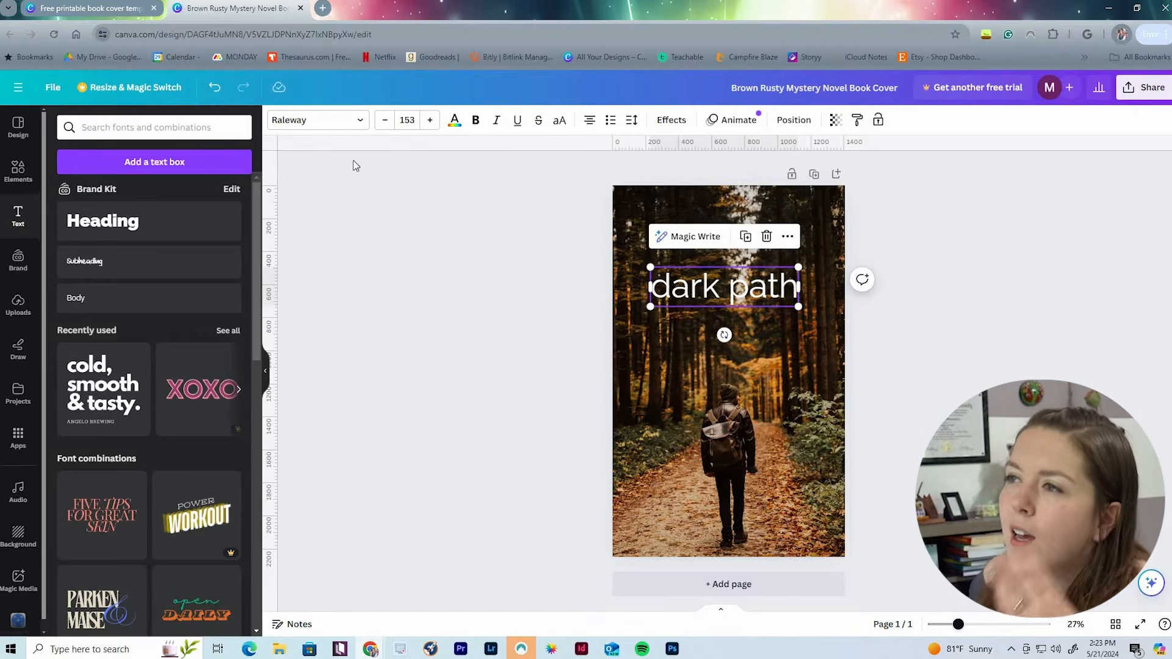
Change the title's font to Anton in all capitals and enlarge it to about font size 192.
click(358, 122)
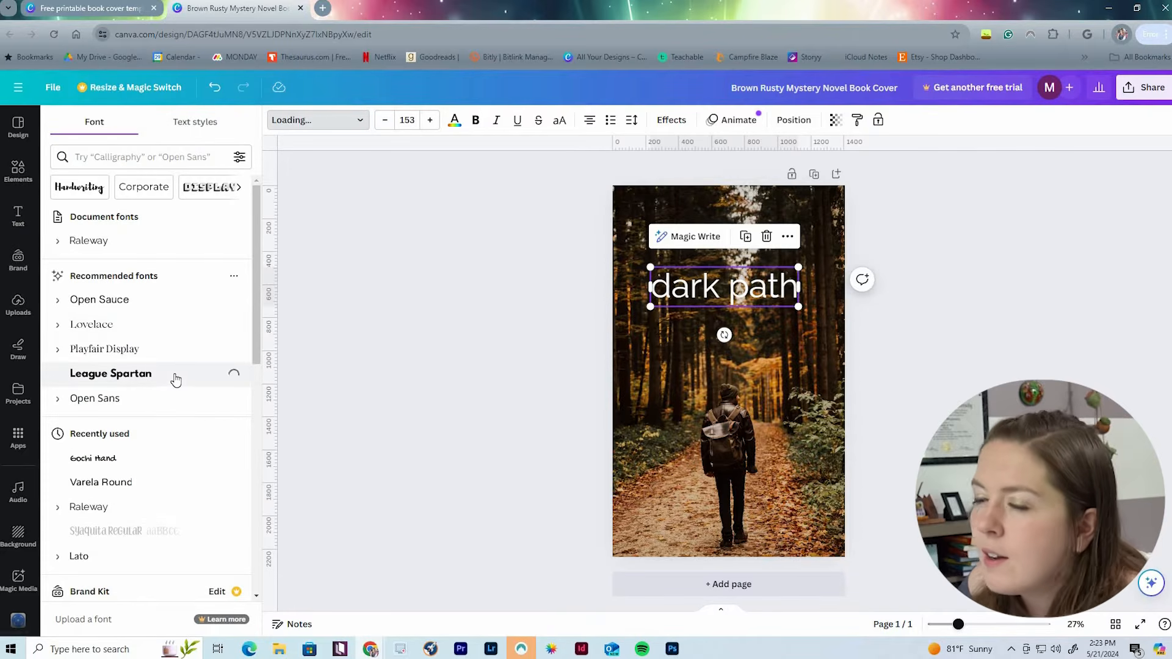
scroll(174, 397, down, 8)
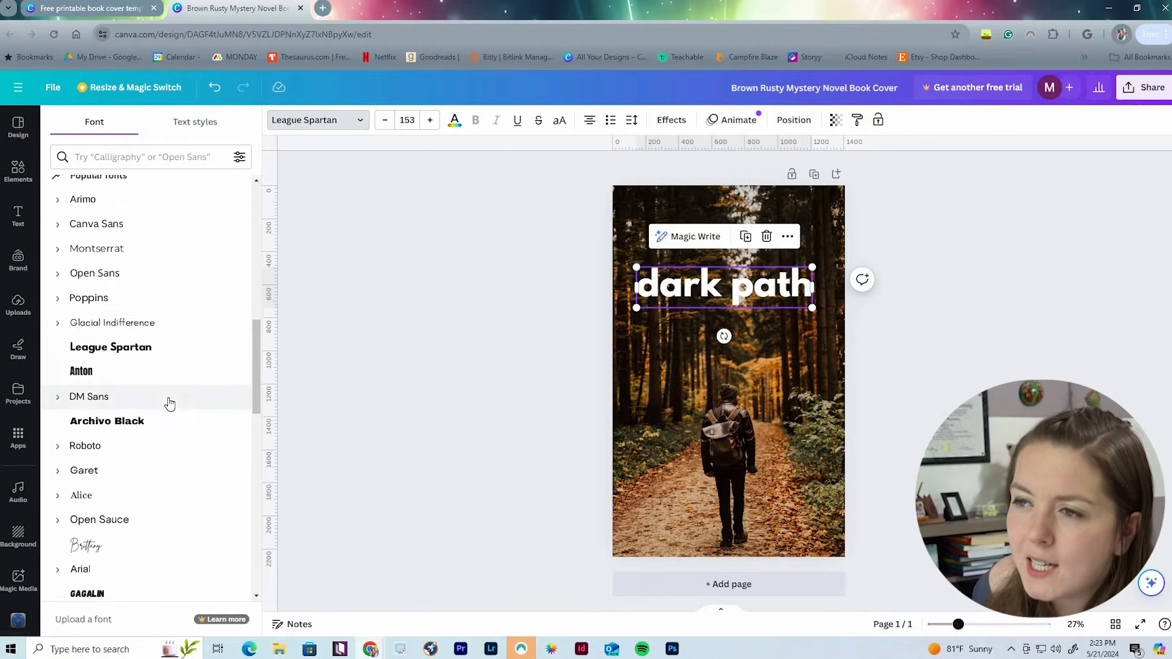
scroll(139, 362, down, 1)
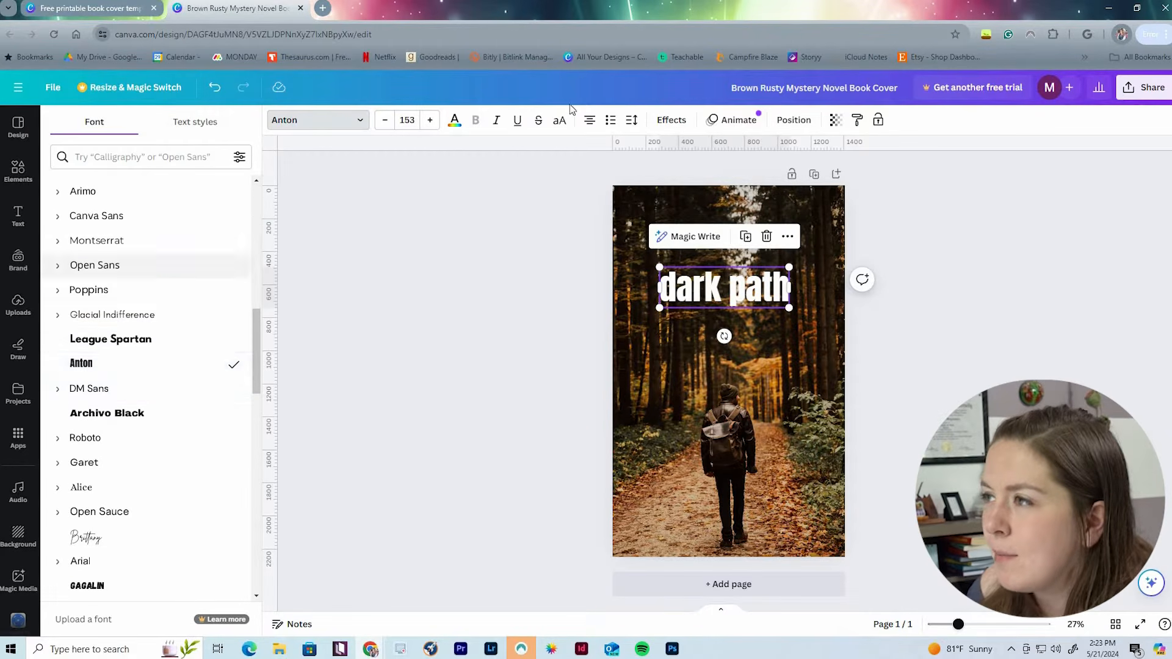
click(560, 120)
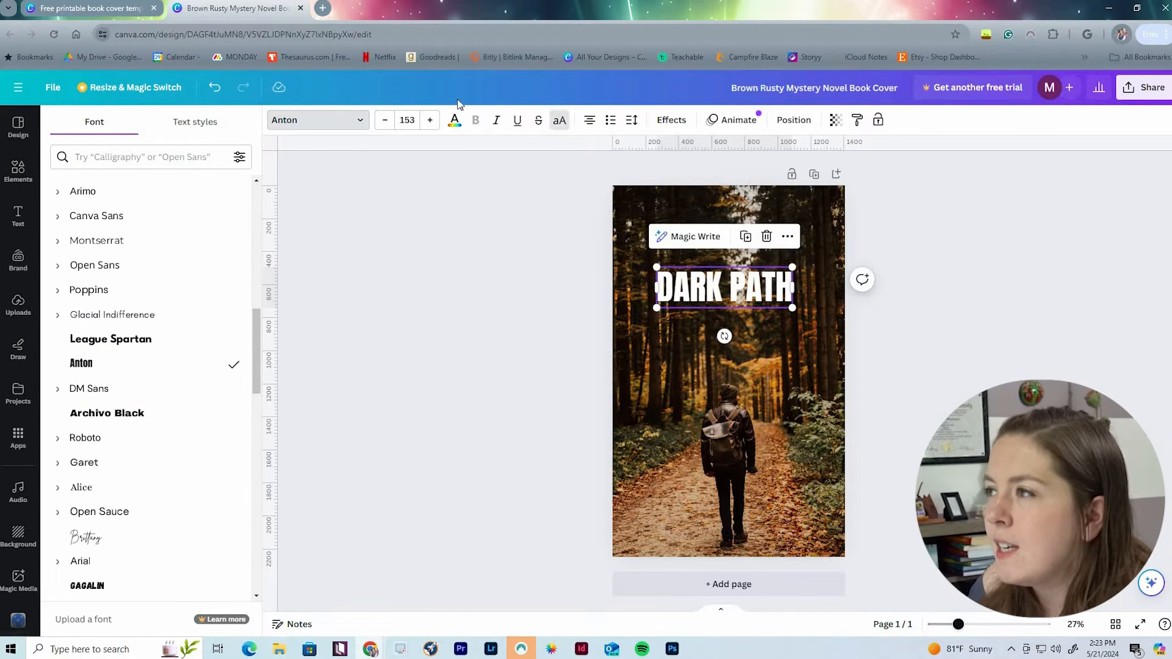
scroll(118, 398, down, 8)
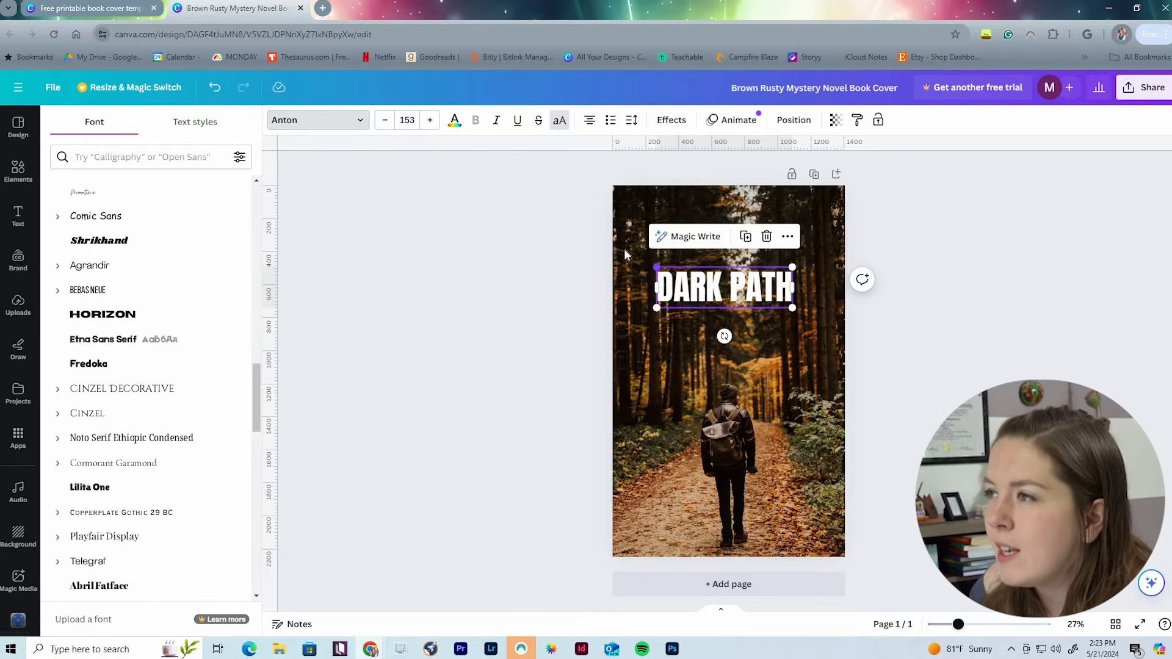
drag(628, 251, 621, 254)
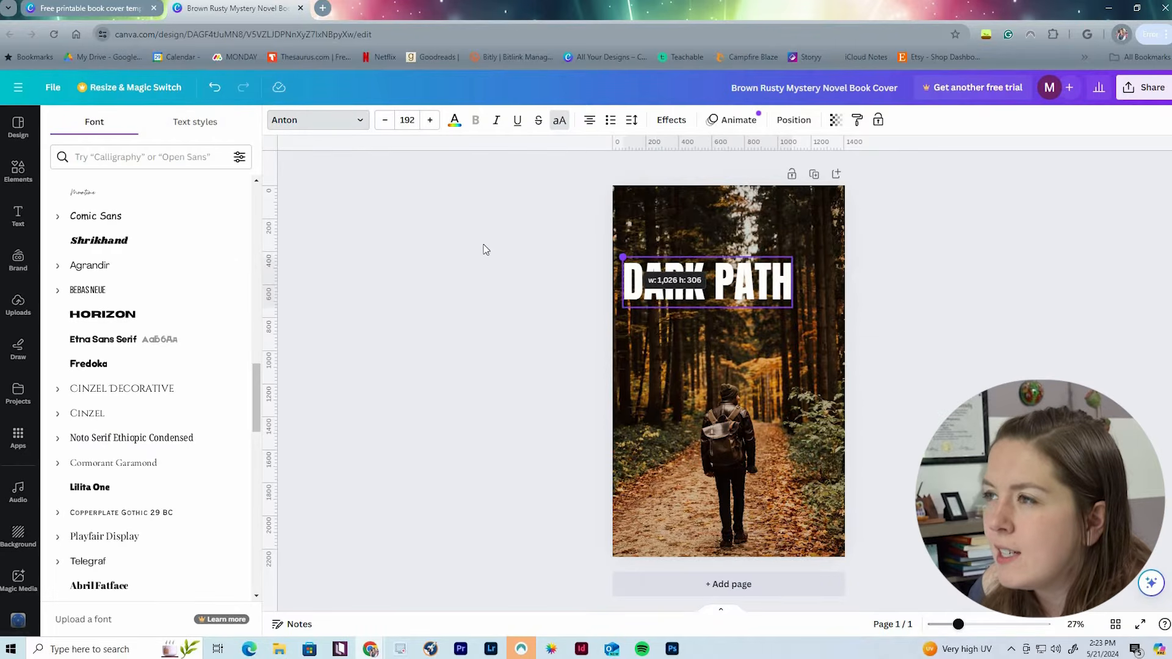
Mix a custom golden yellow and apply it to the DARK PATH title.
click(455, 121)
scroll(196, 543, down, 1)
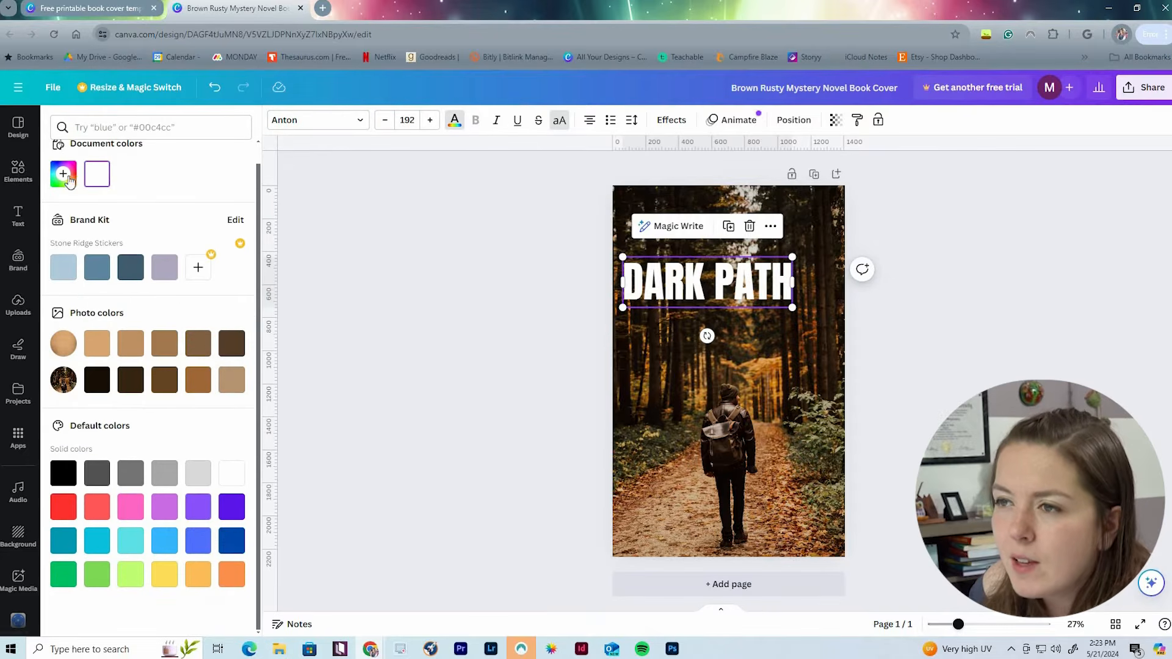
click(63, 174)
drag(86, 281, 95, 280)
drag(63, 206, 201, 220)
drag(94, 280, 66, 280)
drag(202, 221, 178, 213)
click(75, 280)
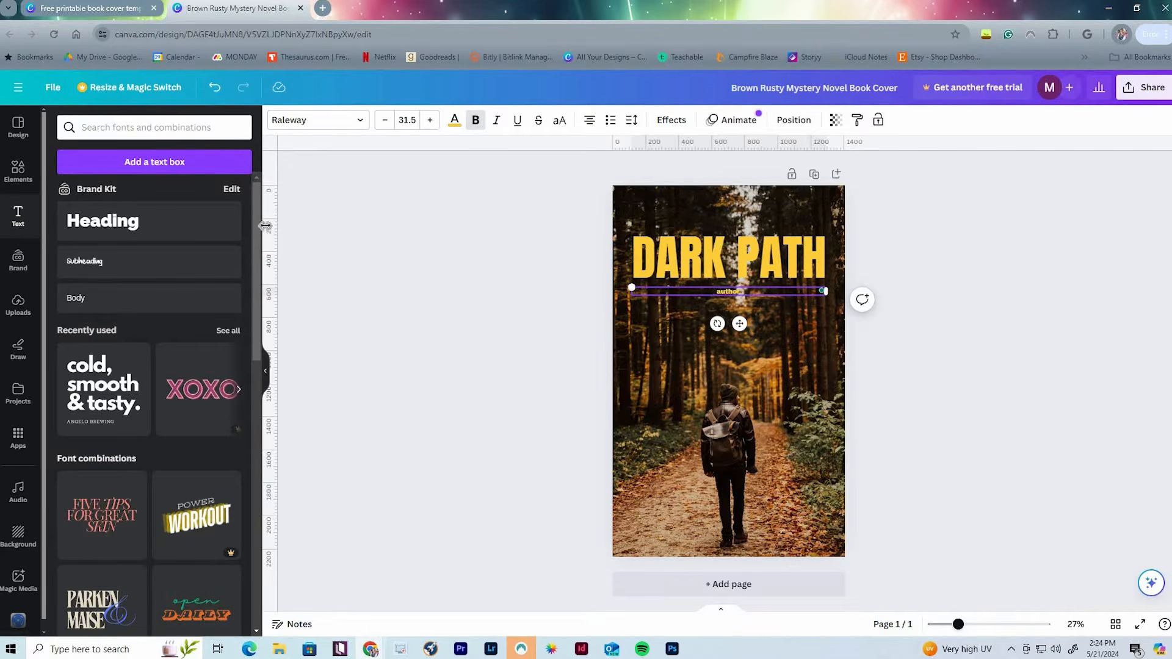
Complete the author line as "author name", set it to size 43.5 in Anton capitals, and place it at the foot of the cover.
text(name)
key(ctrl+a)
click(430, 120)
click(430, 120)
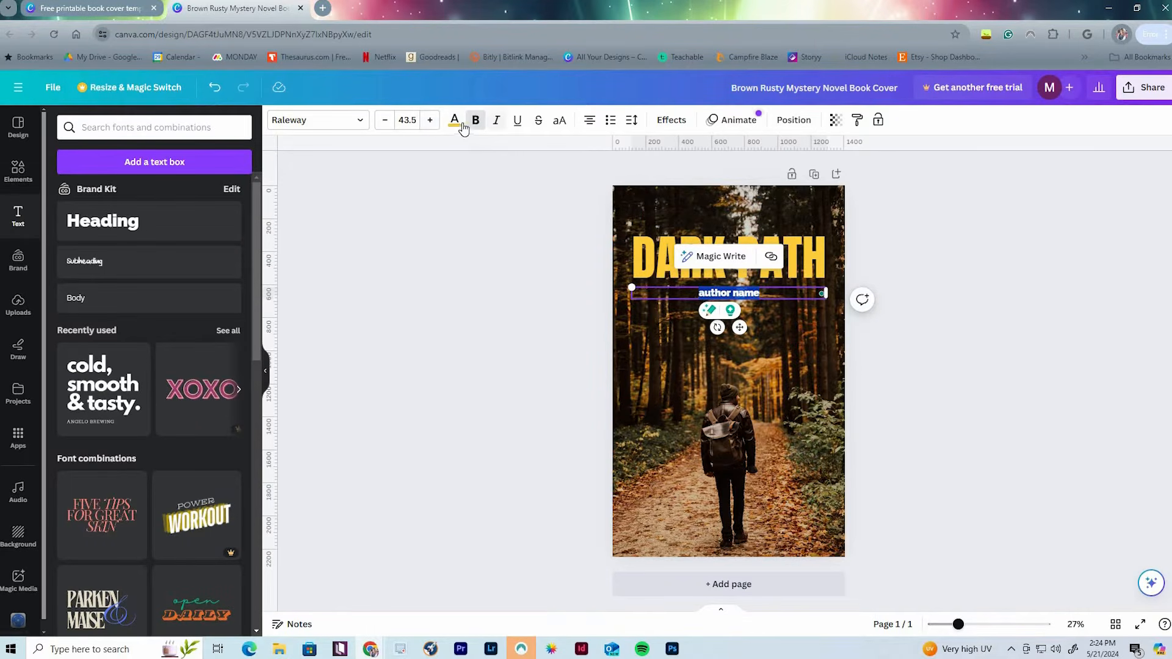
click(559, 120)
click(691, 276)
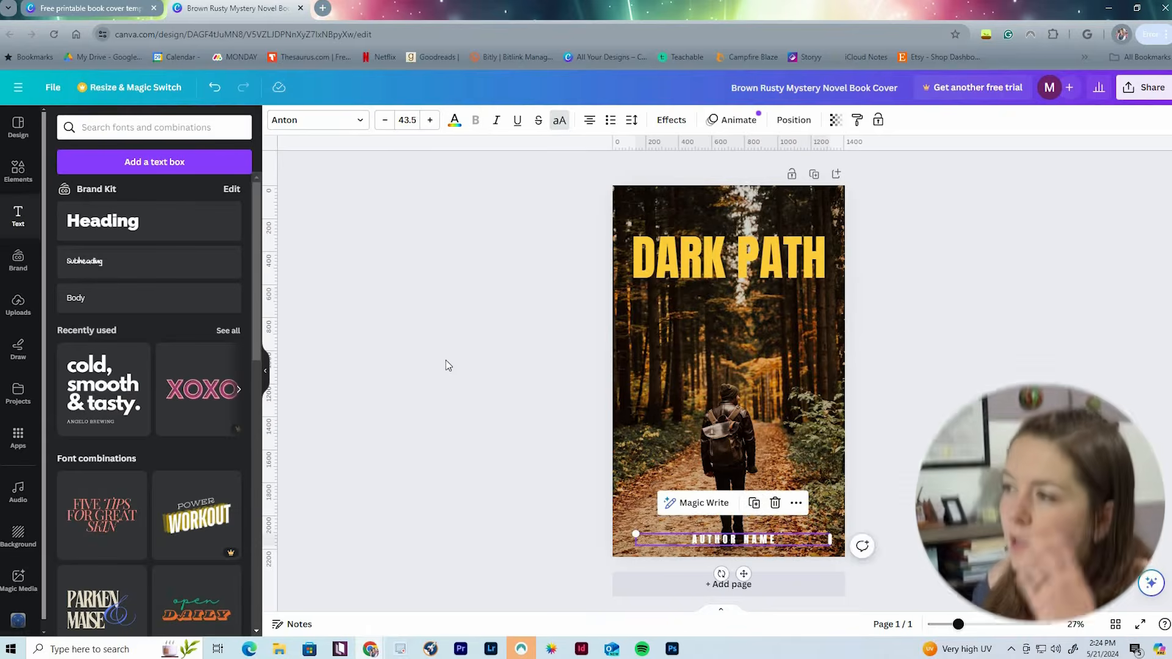
click(446, 360)
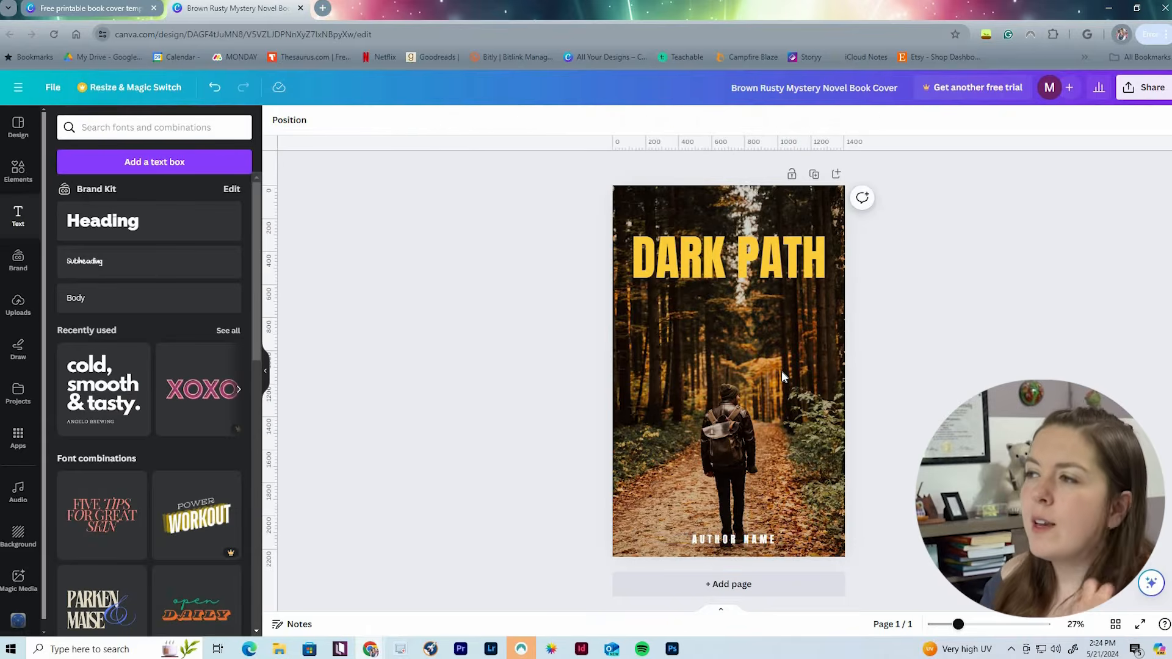
Adjust the forest photo with a cooler temperature, slightly higher tint, a little less brightness and more contrast.
click(782, 375)
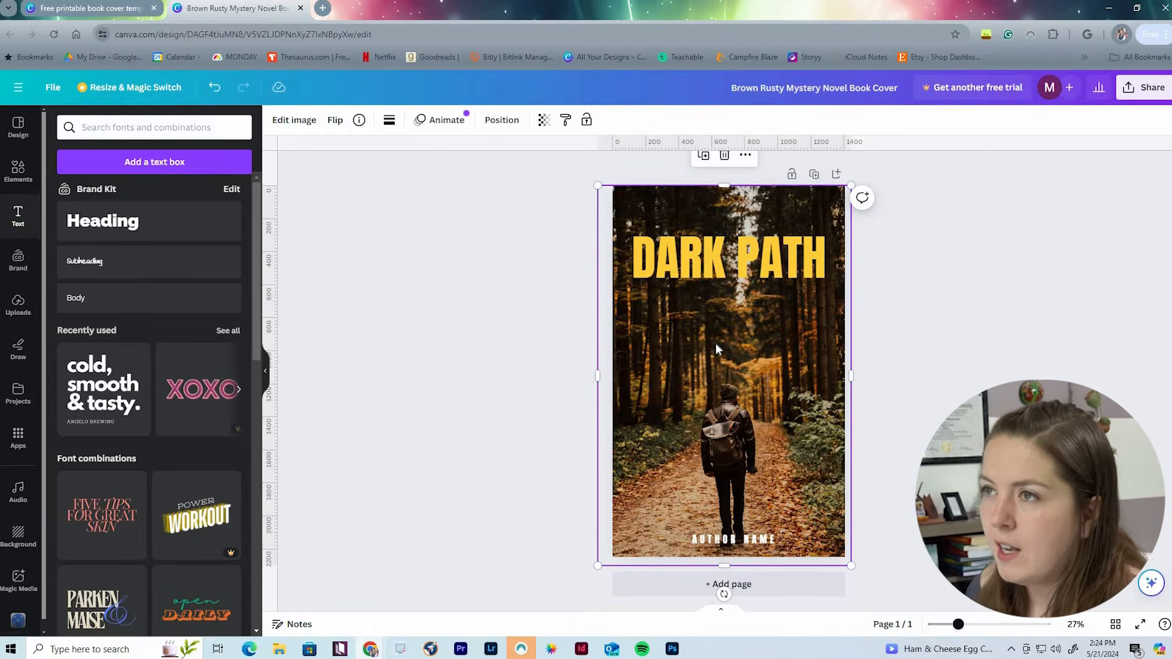
click(292, 122)
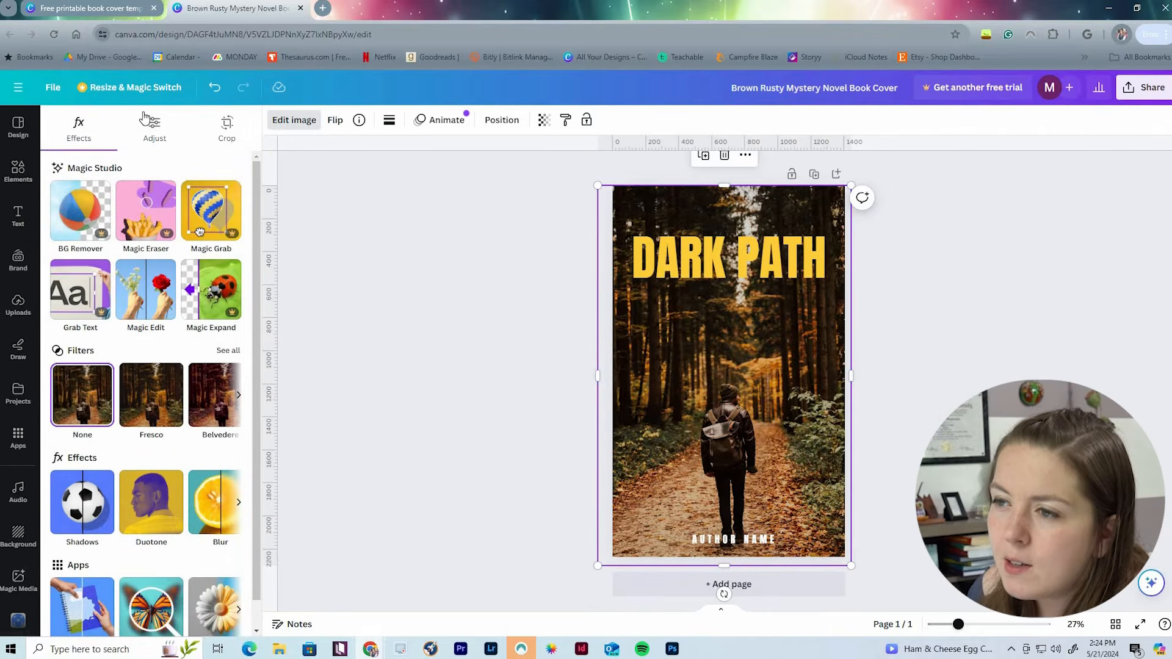
scroll(122, 451, down, 1)
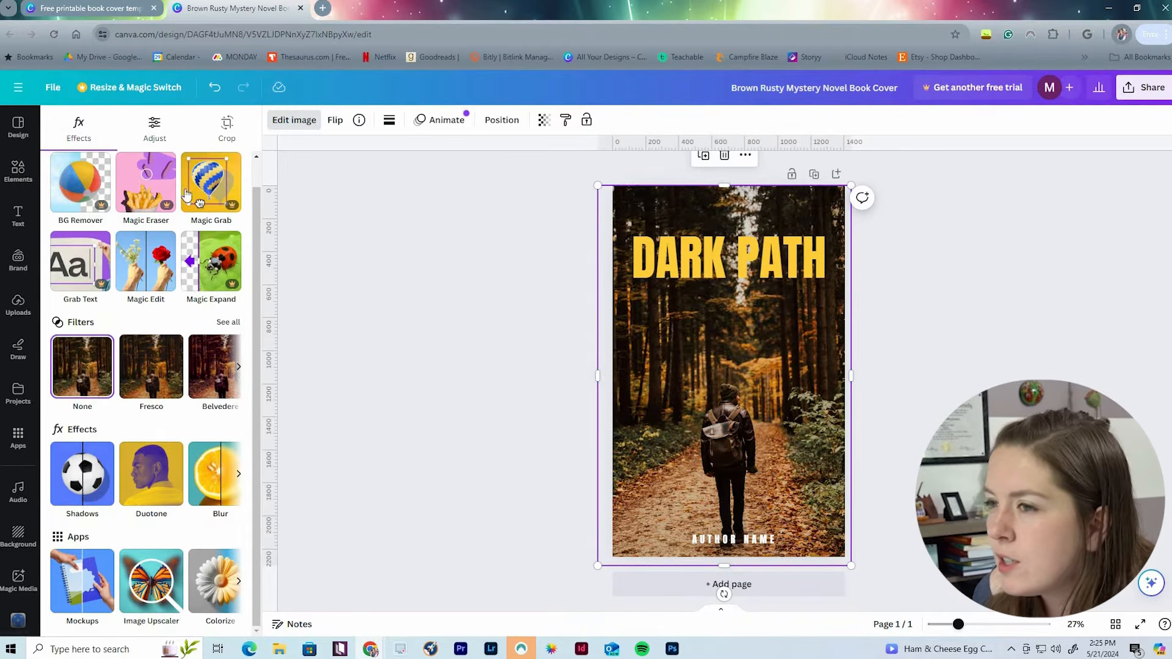
click(161, 134)
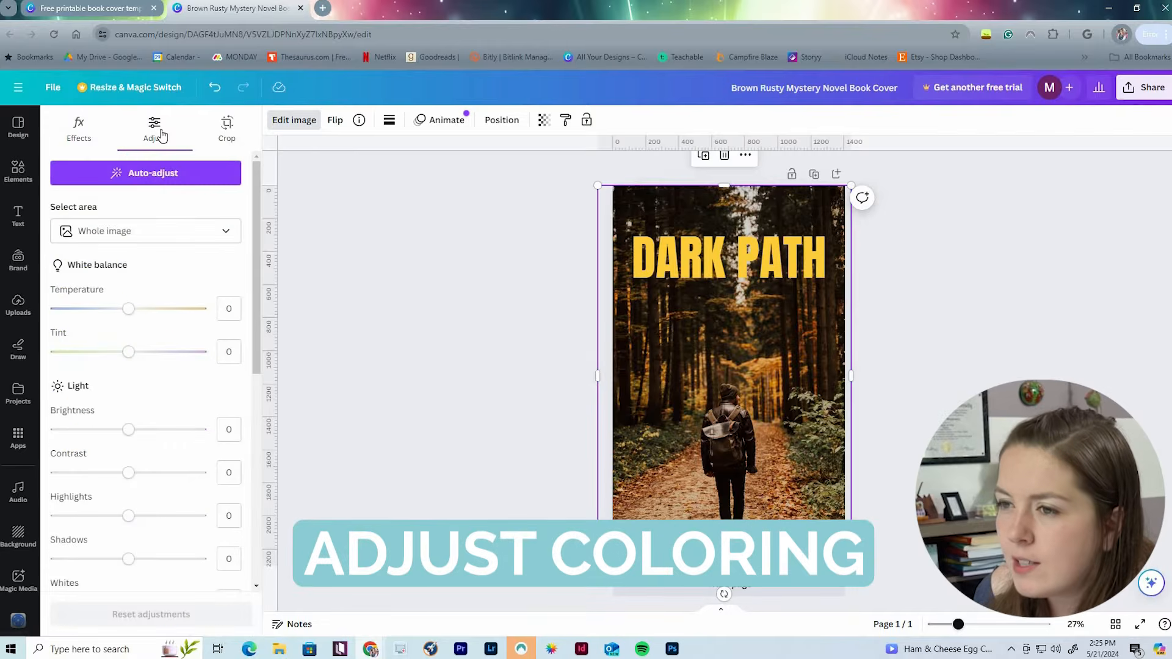
drag(128, 309, 88, 309)
drag(128, 352, 141, 352)
drag(128, 429, 95, 430)
drag(128, 473, 148, 473)
drag(95, 430, 120, 429)
Fine-tune the forest photo's remaining light and colour adjustments for a darker, more muted look with darkened edges.
scroll(130, 464, down, 1)
drag(128, 497, 90, 497)
drag(128, 541, 155, 540)
scroll(162, 527, down, 3)
mouse_move(128, 399)
mouse_down()
mouse_move(94, 399)
mouse_move(122, 399)
mouse_up()
drag(129, 520, 116, 520)
drag(128, 476, 111, 476)
scroll(140, 466, down, 3)
drag(128, 569, 236, 569)
Try orange-red #FA3F16 on the DARK PATH title, then settle on a custom deep yellow.
click(728, 258)
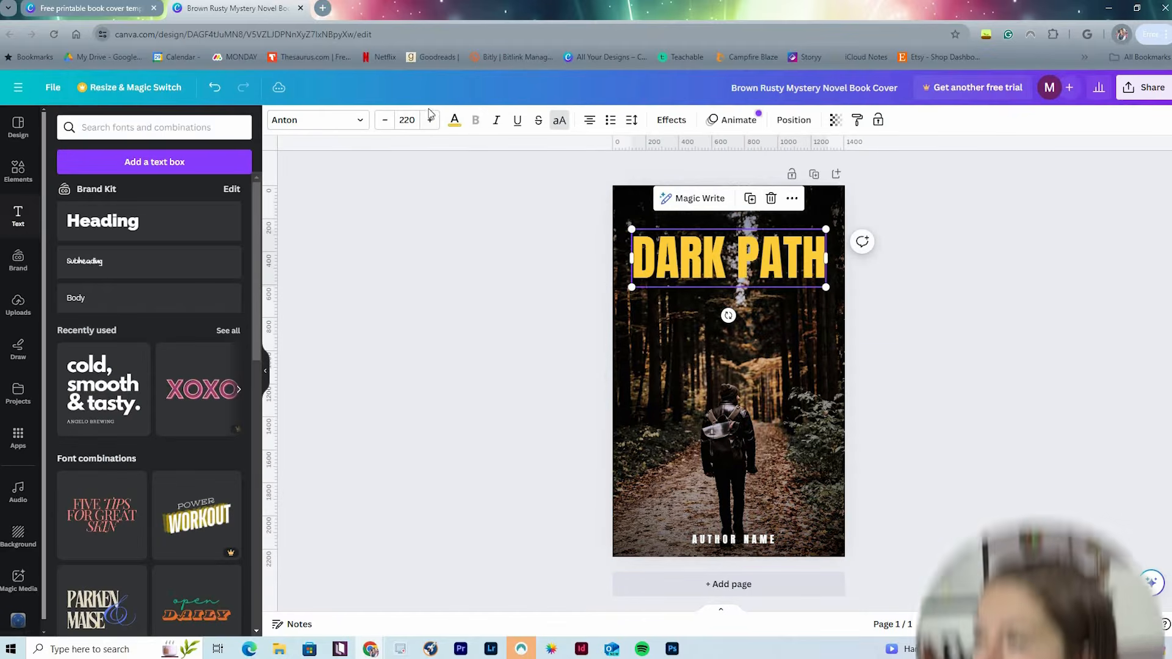
click(455, 121)
click(64, 195)
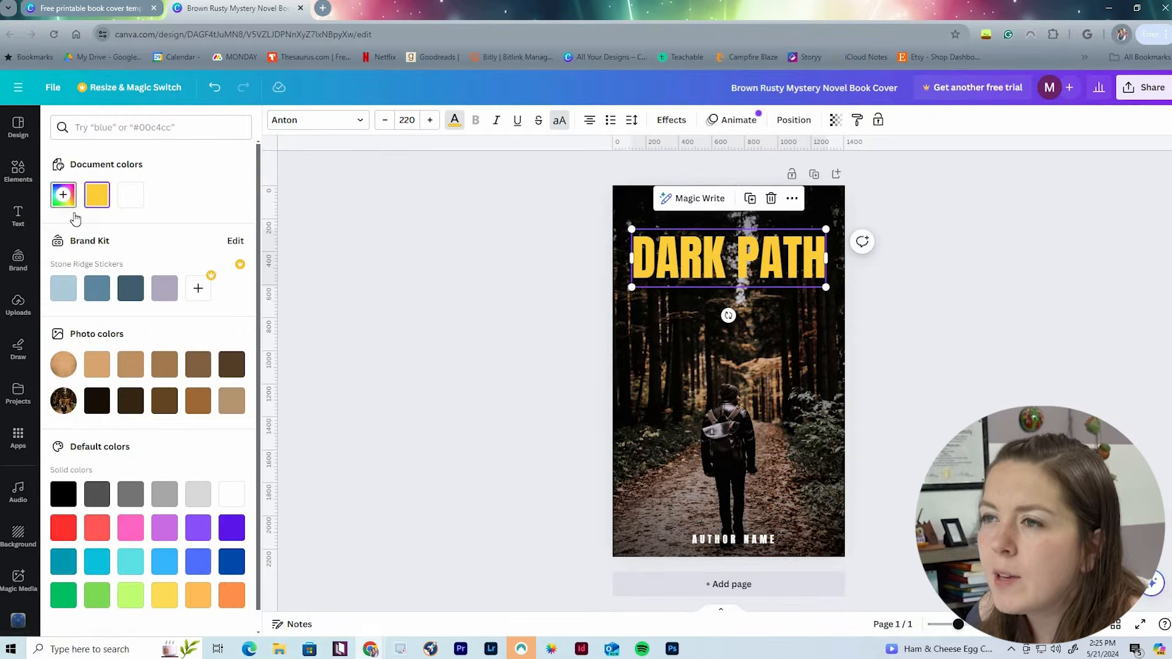
drag(192, 226, 178, 235)
drag(84, 300, 69, 300)
mouse_move(199, 236)
mouse_down()
mouse_move(218, 233)
mouse_move(129, 227)
mouse_move(218, 228)
mouse_up()
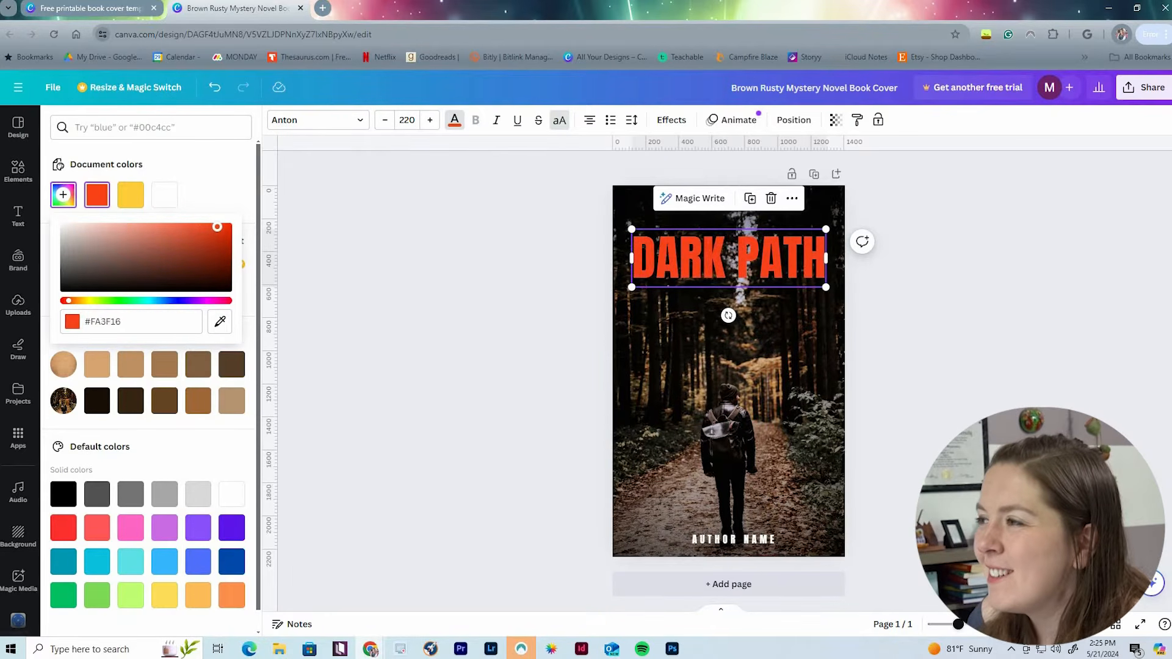
drag(69, 300, 87, 299)
click(975, 295)
click(941, 298)
Apply the Shadow text effect to the title with a blur of 11 and black as its colour.
click(757, 258)
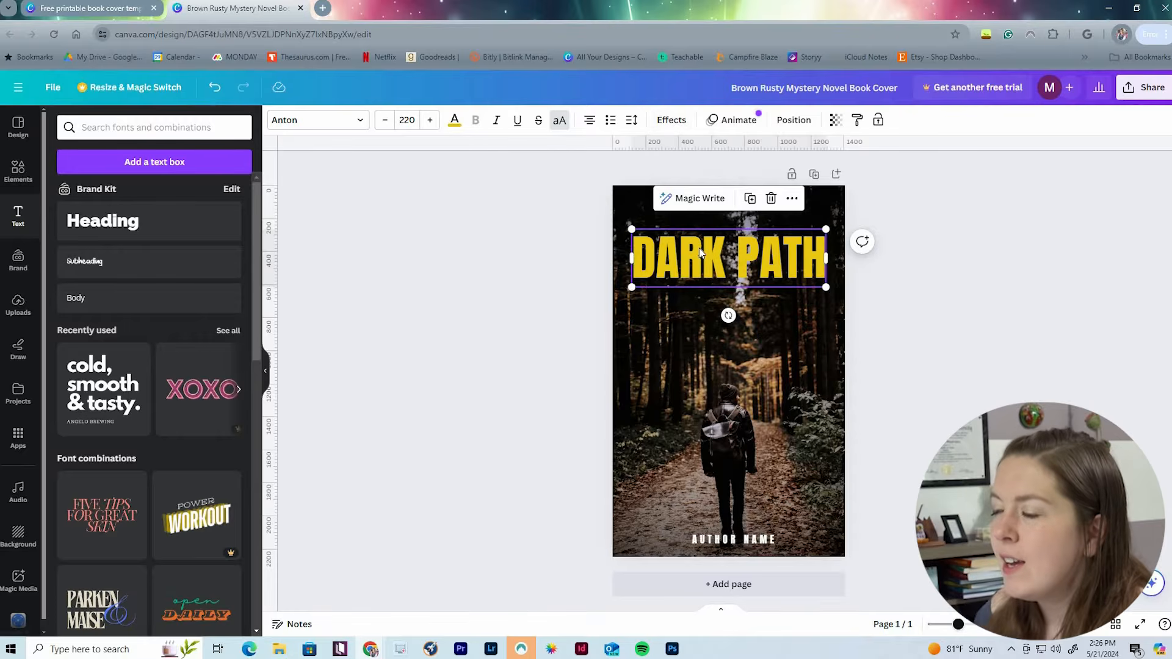
click(676, 125)
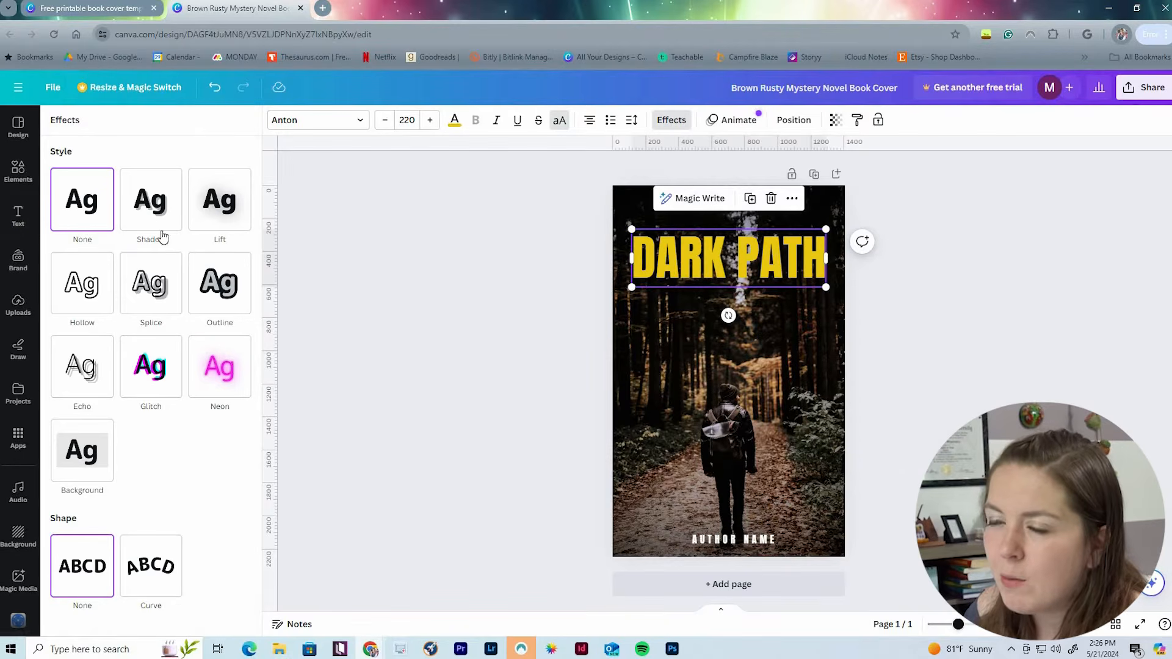
click(163, 209)
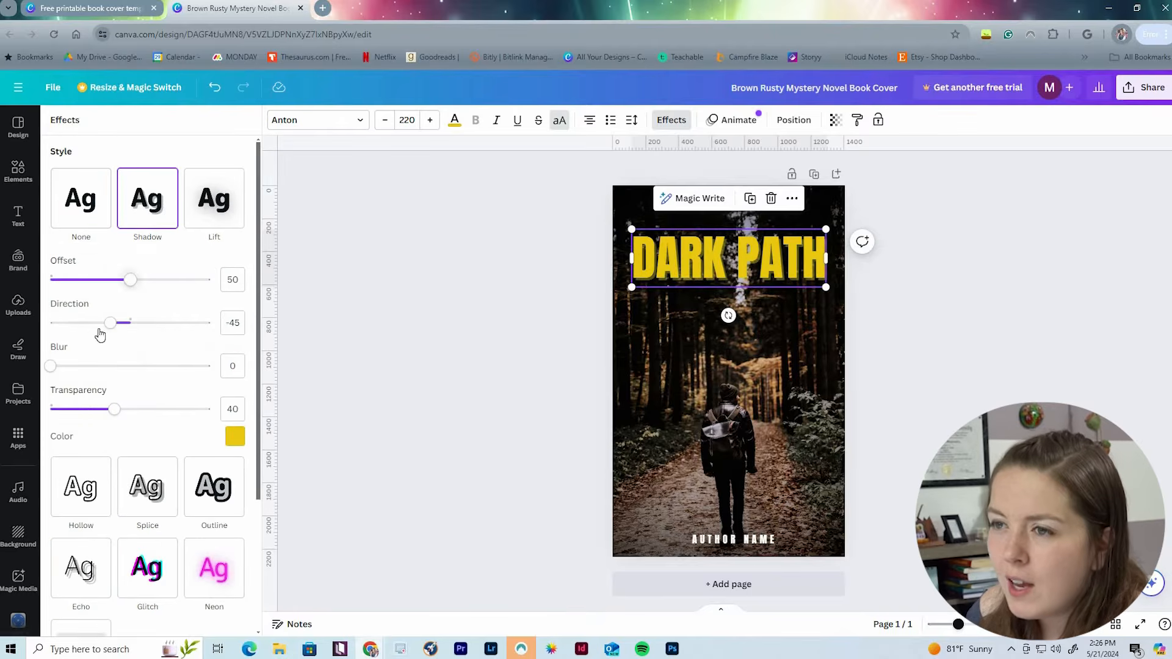
drag(51, 367, 68, 366)
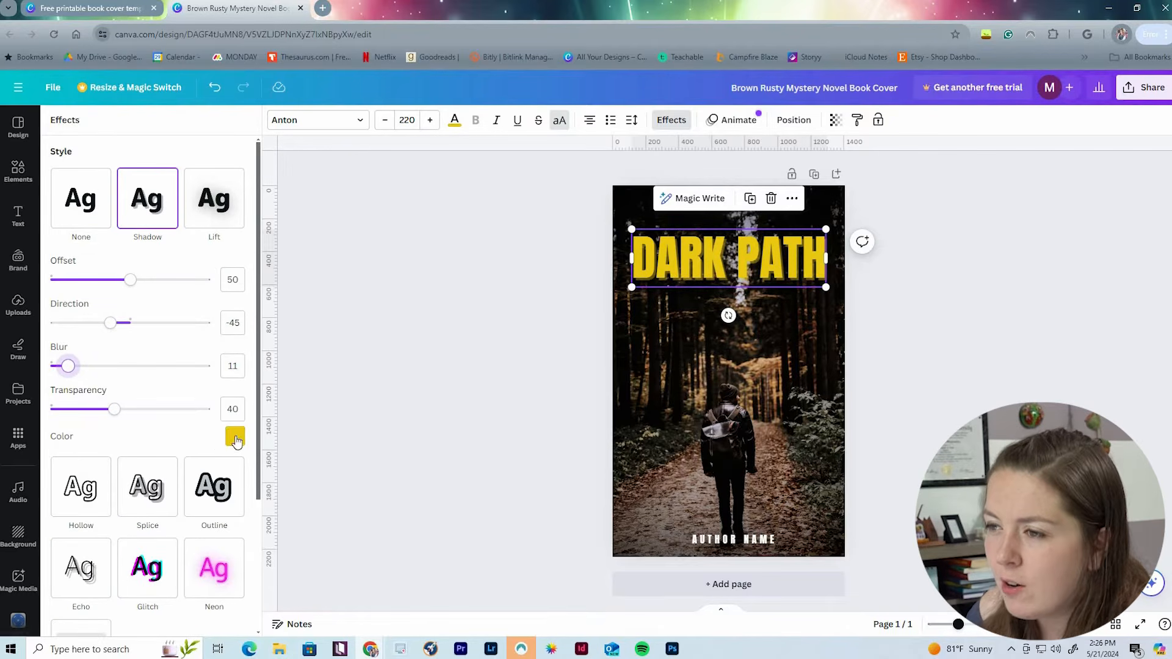
click(235, 437)
click(63, 396)
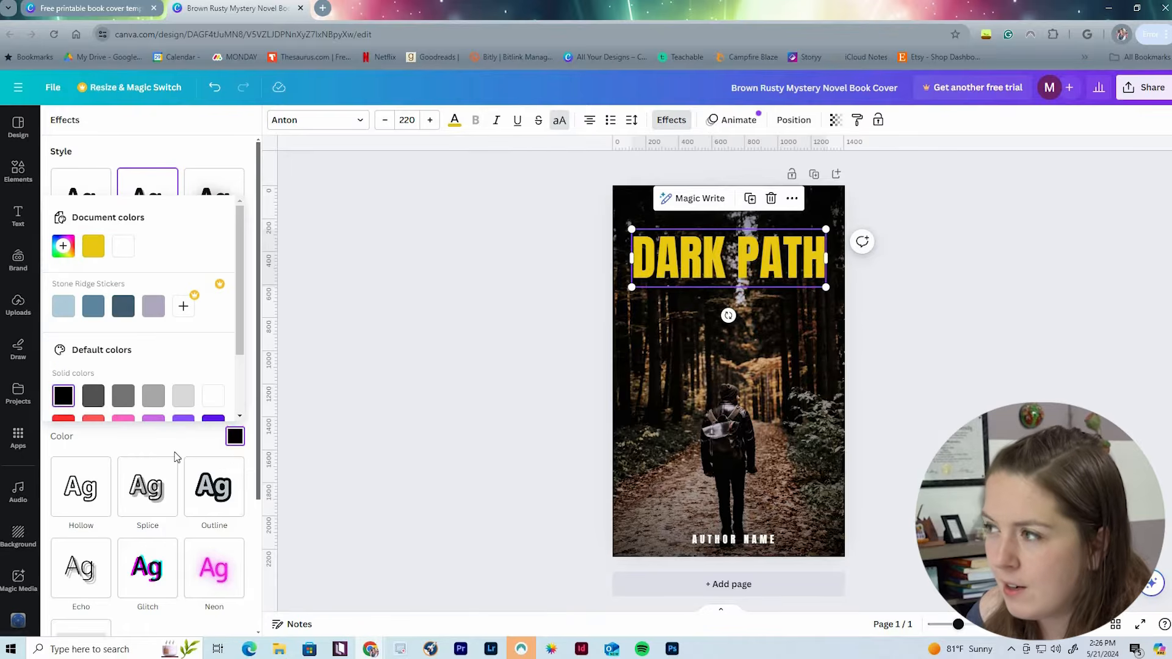
Refine the title's shadow with slightly more blur, a higher transparency value and a smaller offset.
click(191, 444)
drag(69, 367, 73, 367)
click(152, 411)
mouse_move(130, 279)
mouse_down()
mouse_move(151, 279)
mouse_move(112, 284)
mouse_up()
click(399, 304)
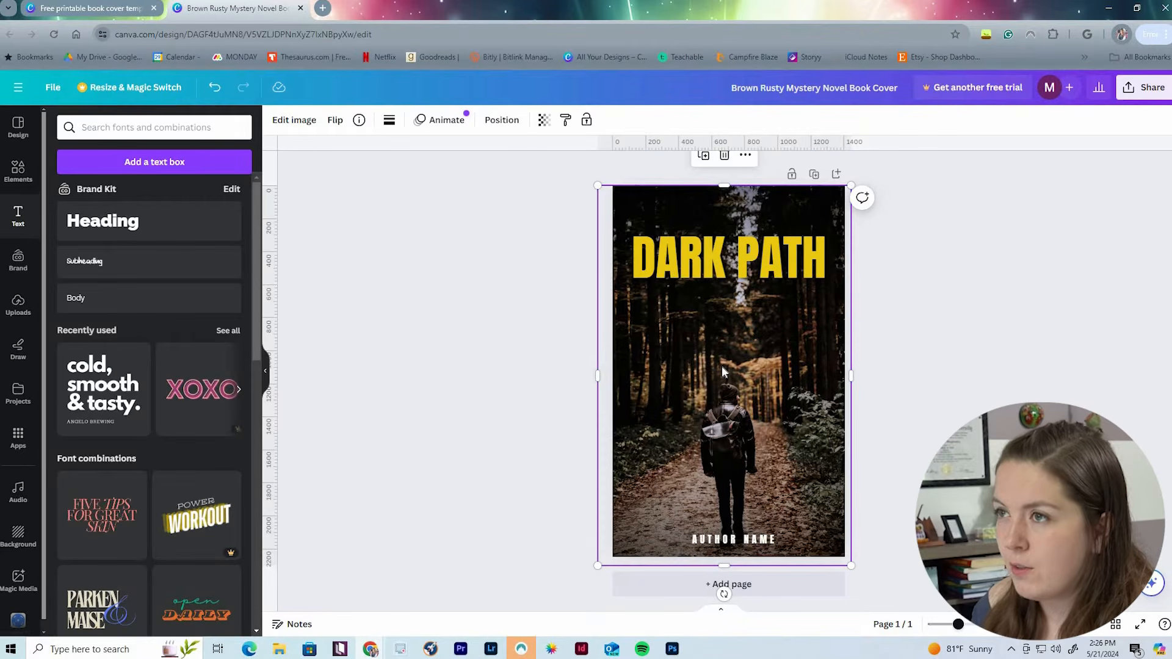
Switch to Photoshop to look over the INTO THE DARK cover and a texture layer's blending mode, and return to the Canva cover.
click(293, 123)
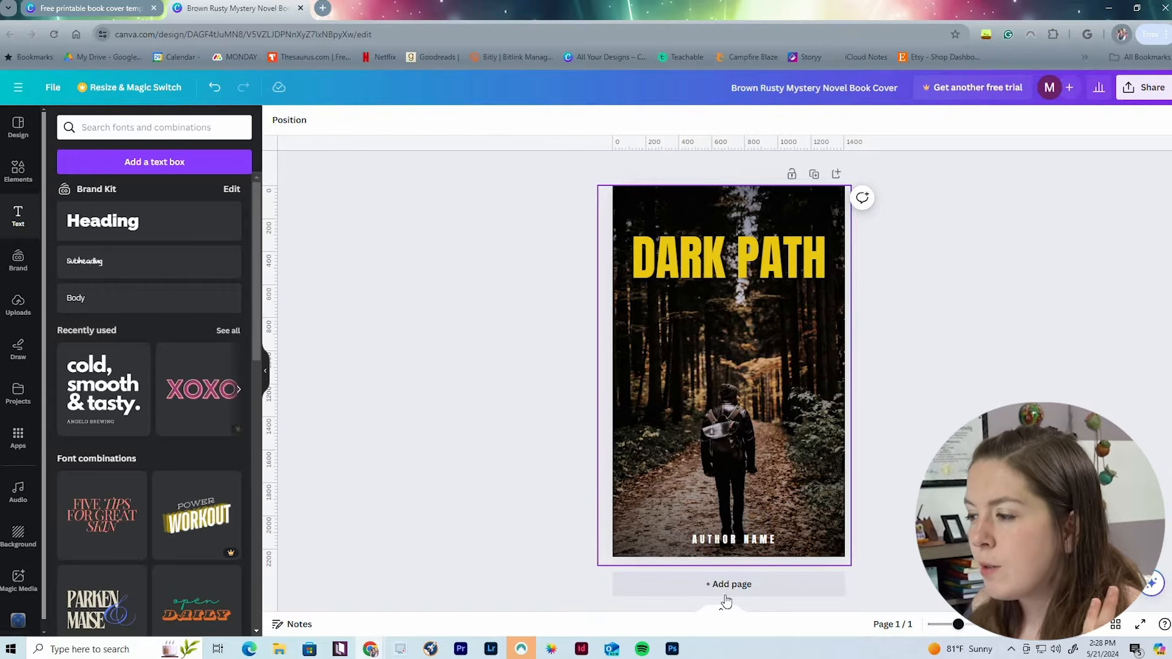
click(666, 656)
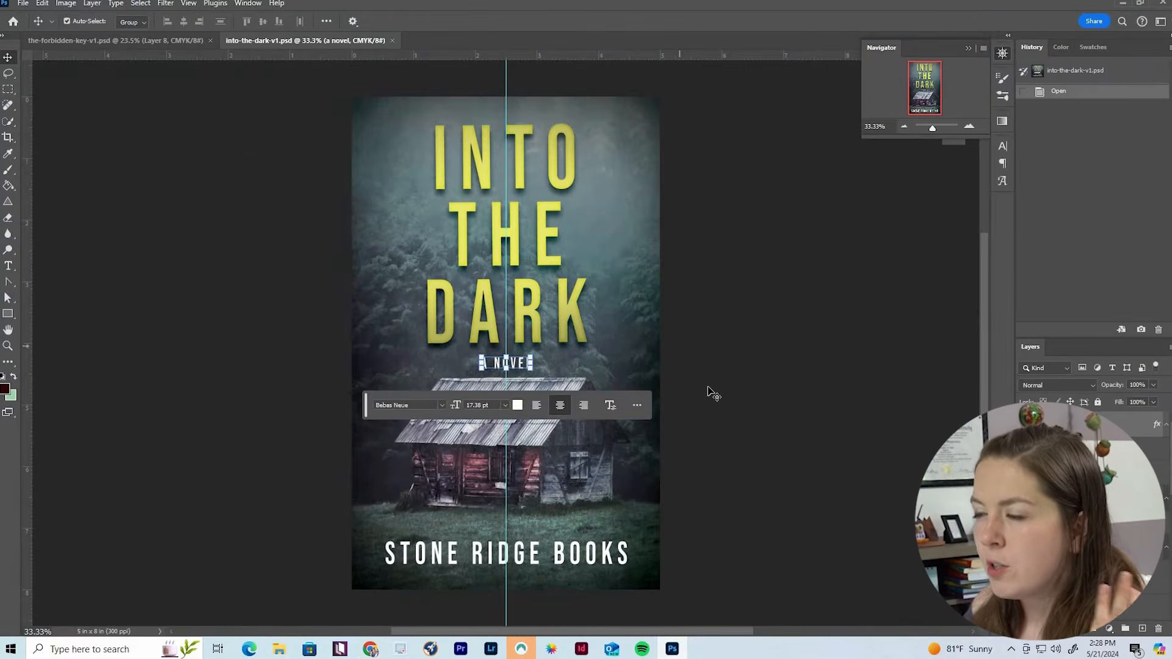
click(709, 389)
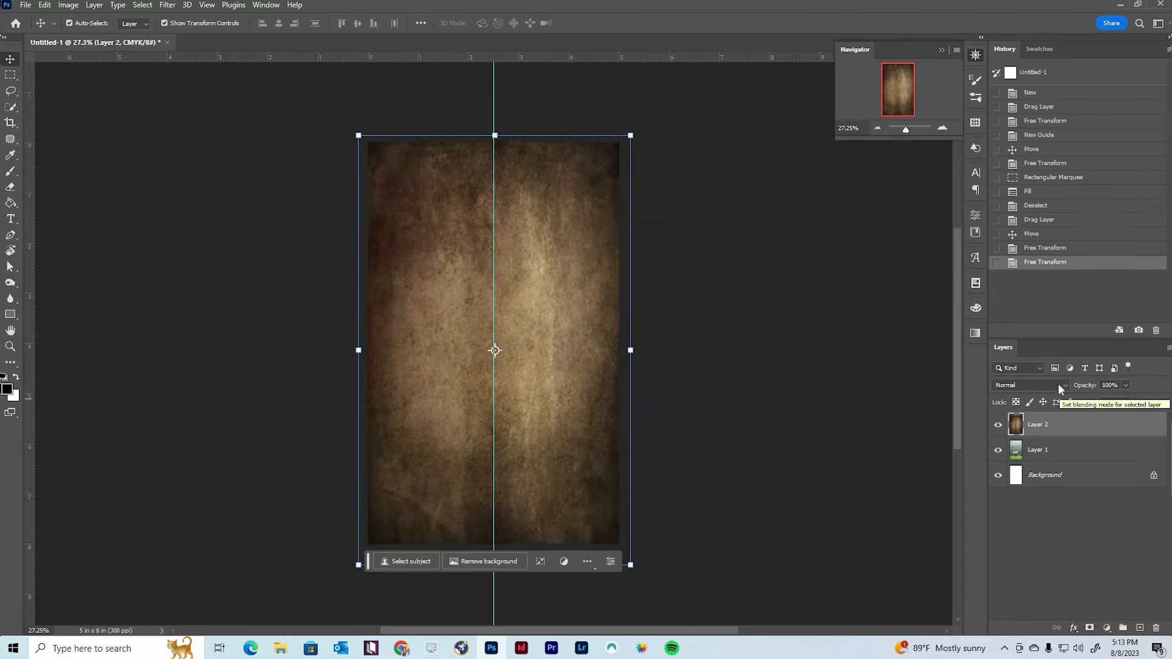
click(1038, 385)
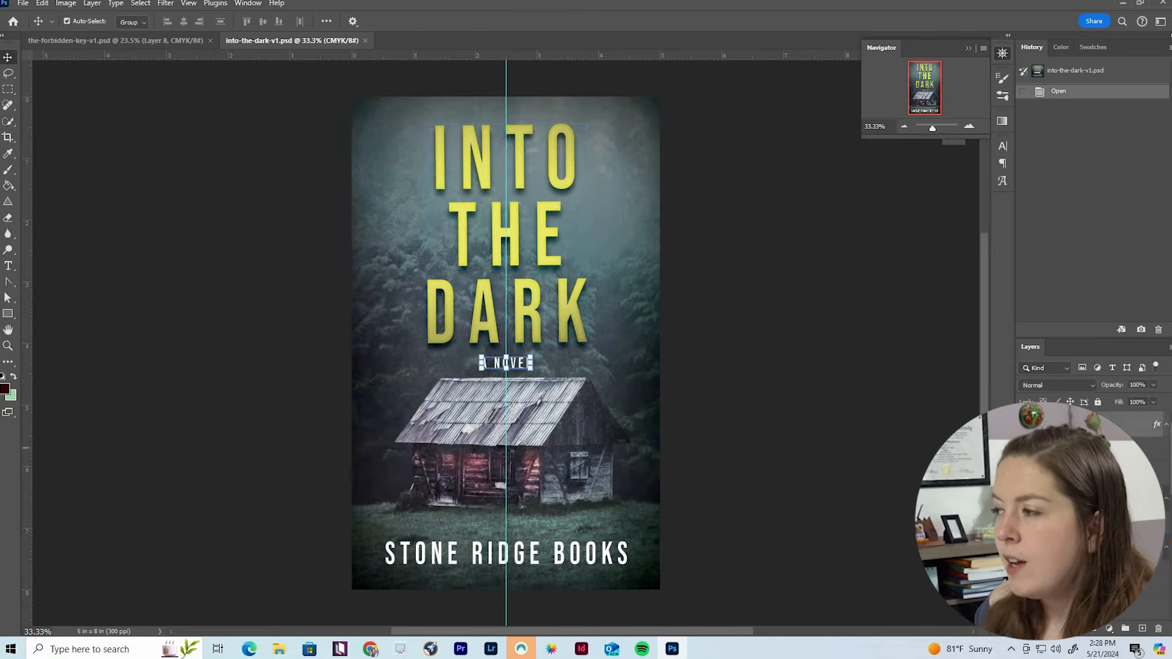
click(944, 437)
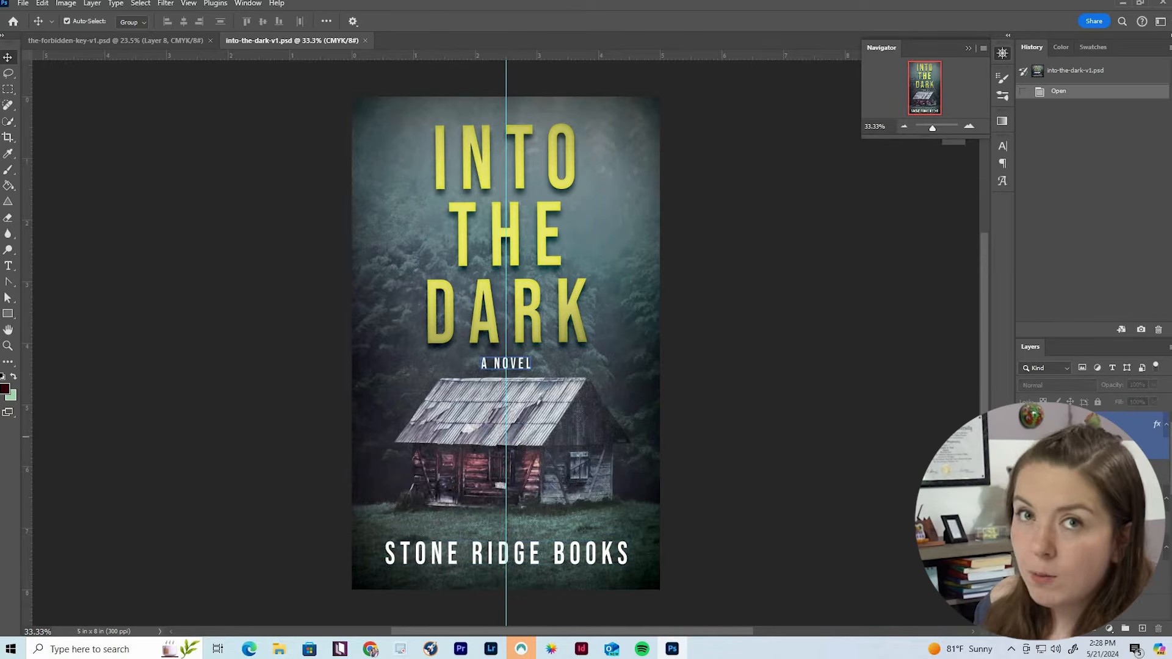
click(1124, 5)
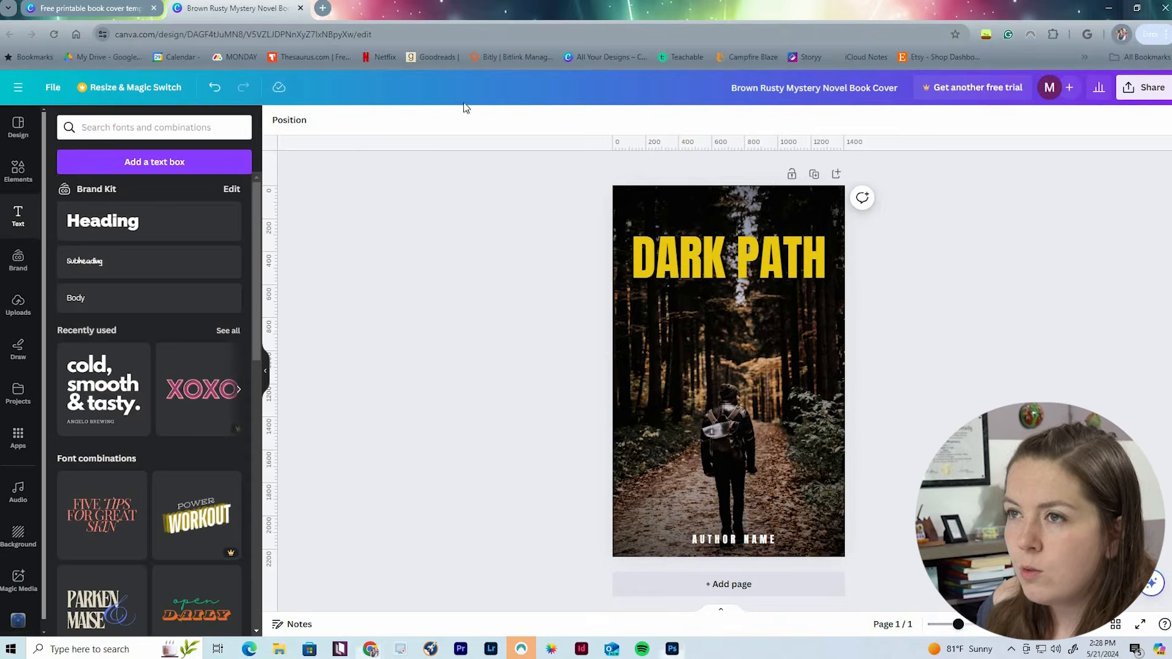
Select the forest photo and look through the available eBook templates and styles.
click(732, 350)
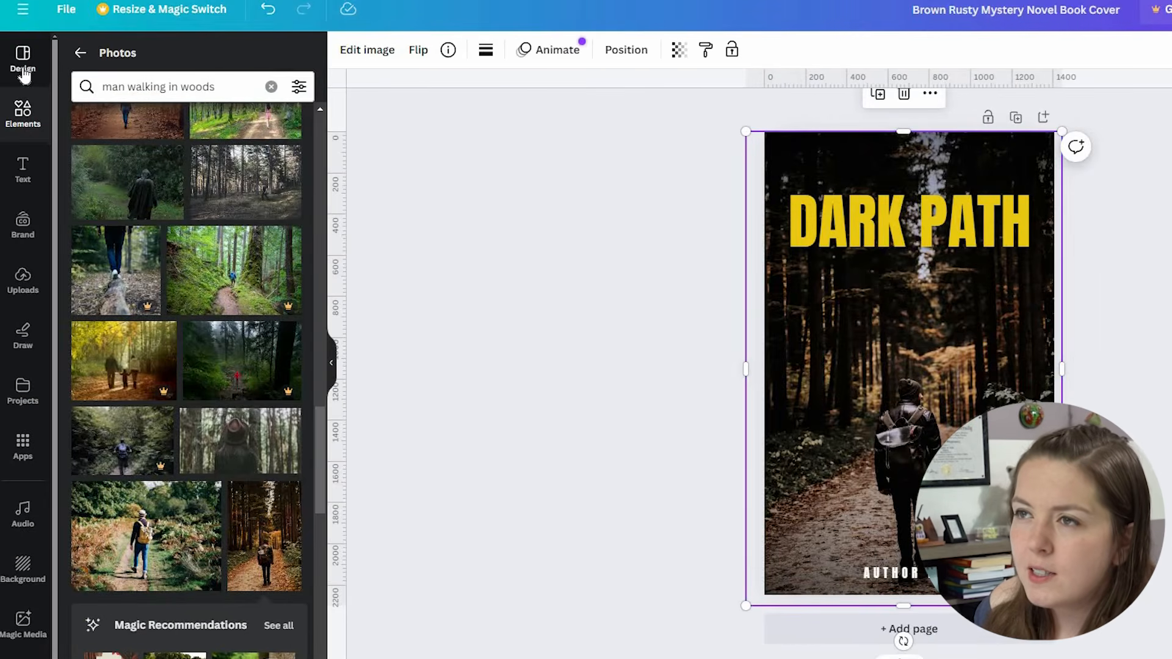
click(22, 70)
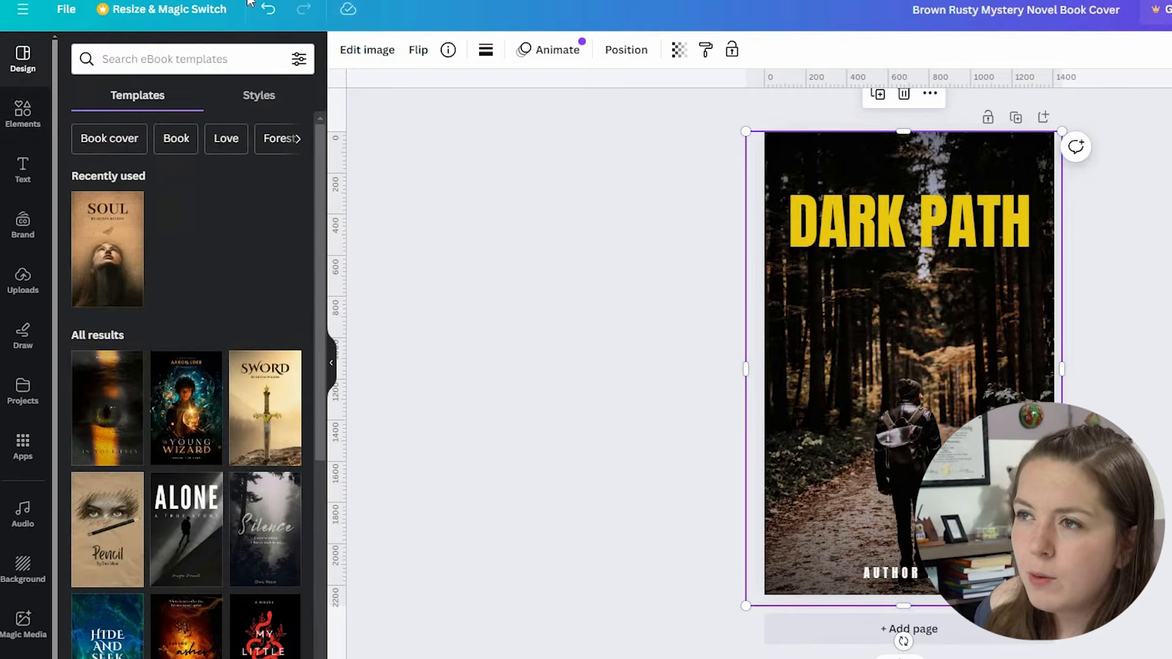
click(263, 101)
click(146, 105)
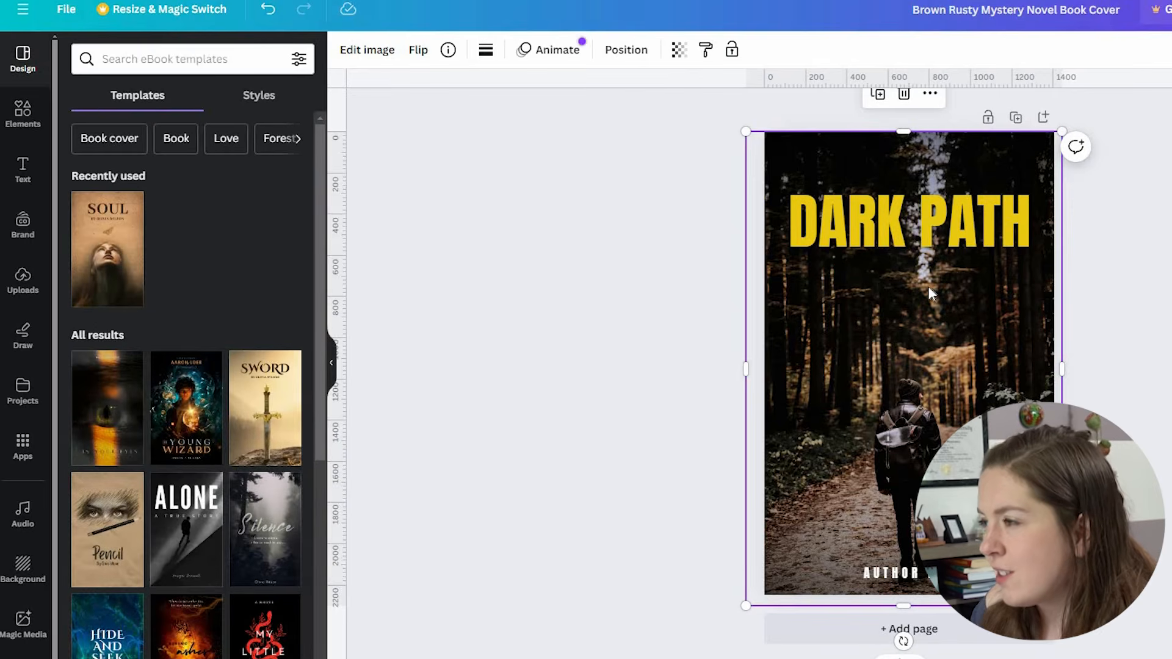
Show the list of all layers in the cover design from the forest photo's layer options.
right_click(930, 294)
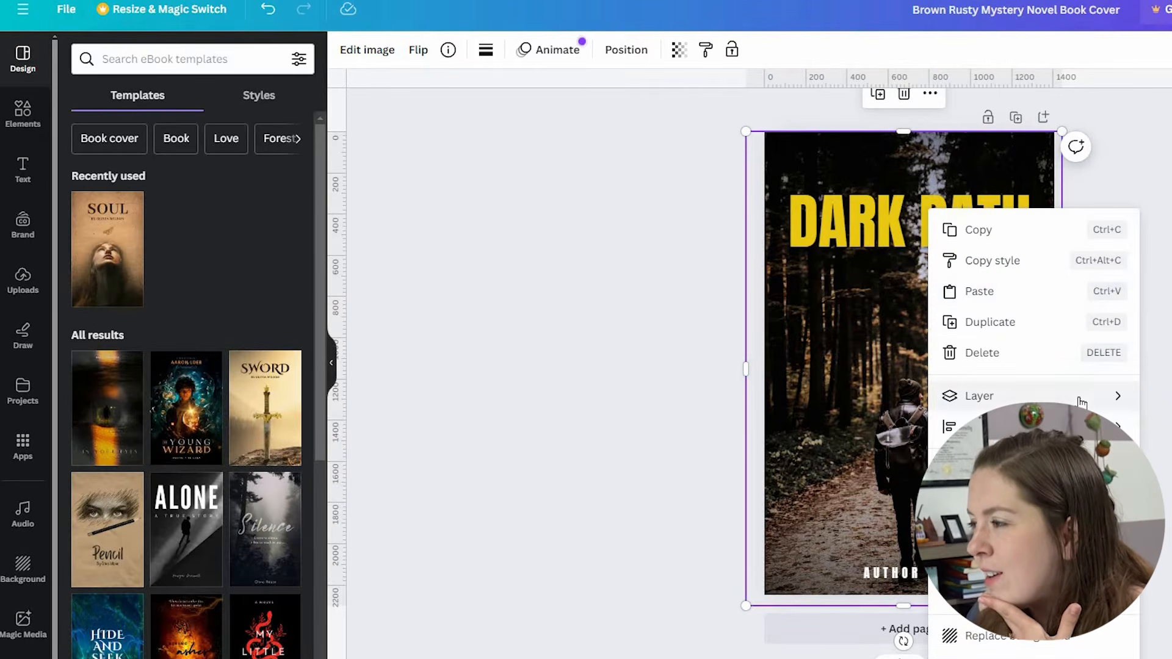
mouse_move(1082, 401)
click(1163, 532)
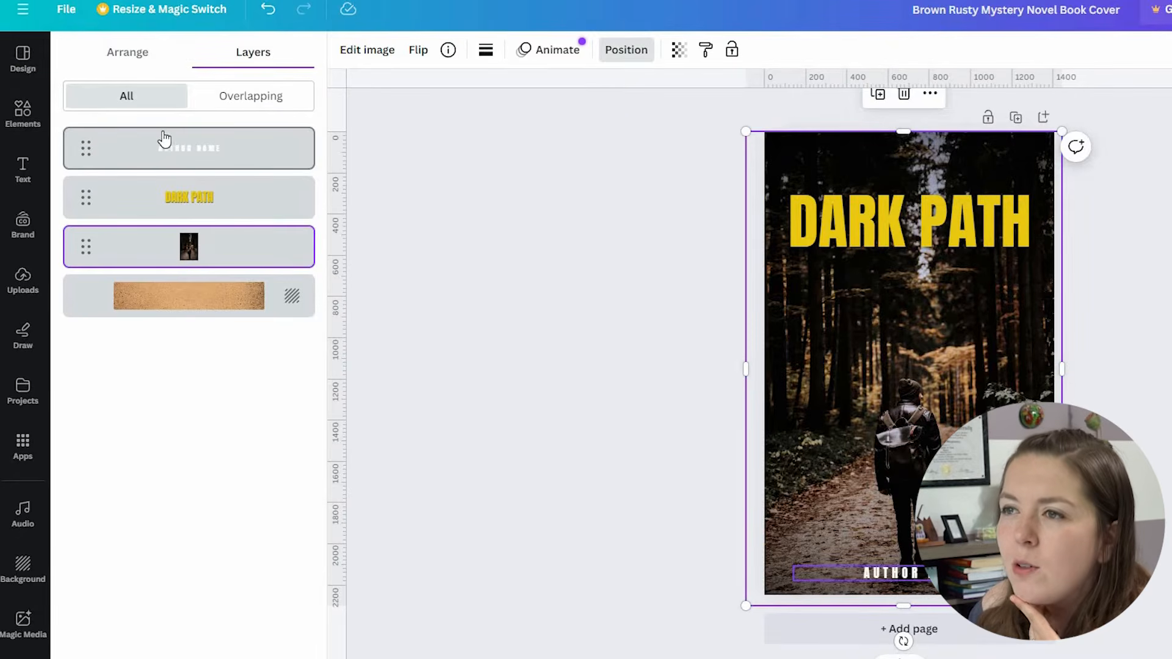
Go through the cover's layers one by one: author name, DARK PATH title, forest photo and background.
click(231, 151)
click(236, 204)
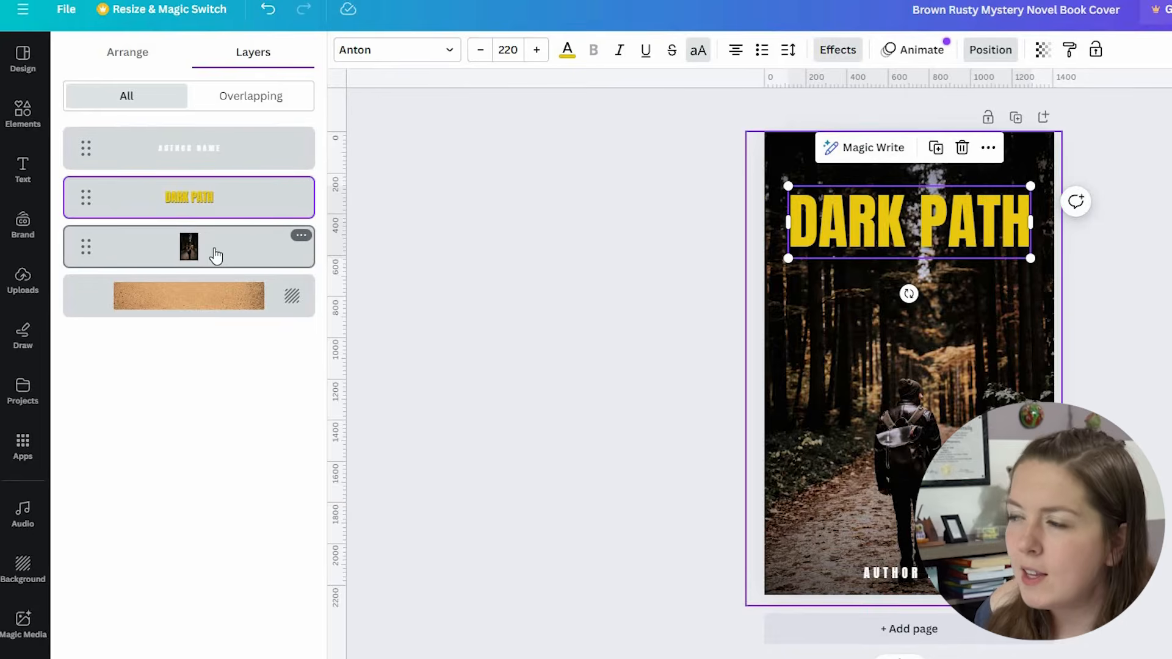
click(216, 255)
click(230, 308)
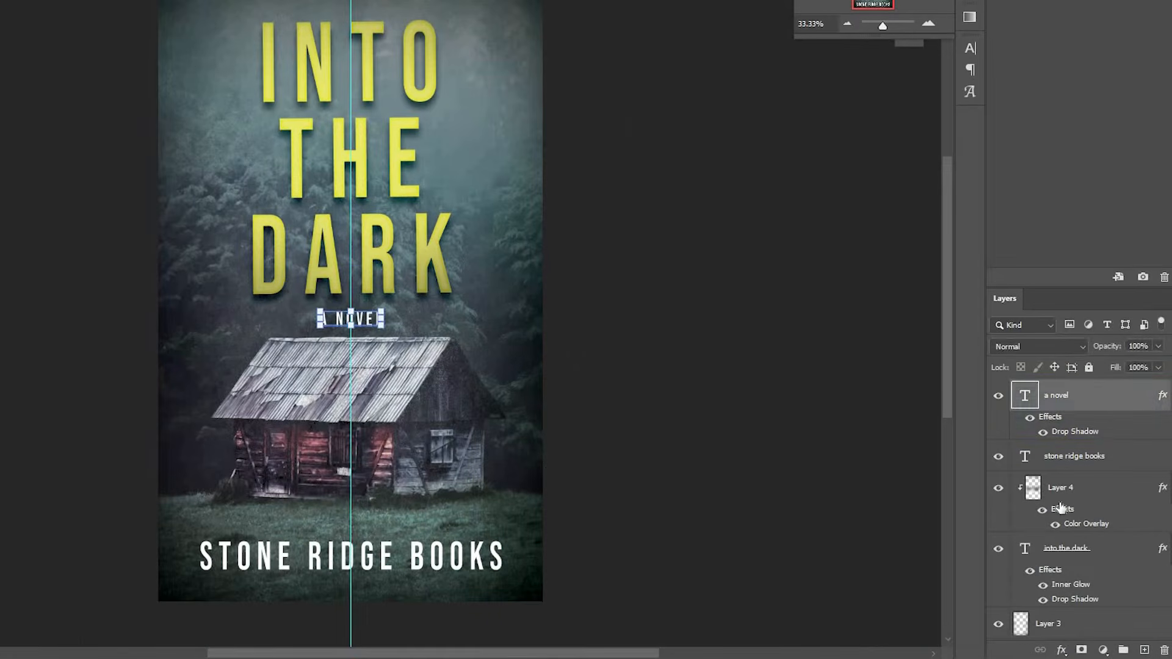
Switch to Photoshop and look through the INTO THE DARK cover's layer stack, including the Gradient Fill 1 layer's blending settings.
scroll(1062, 508, down, 7)
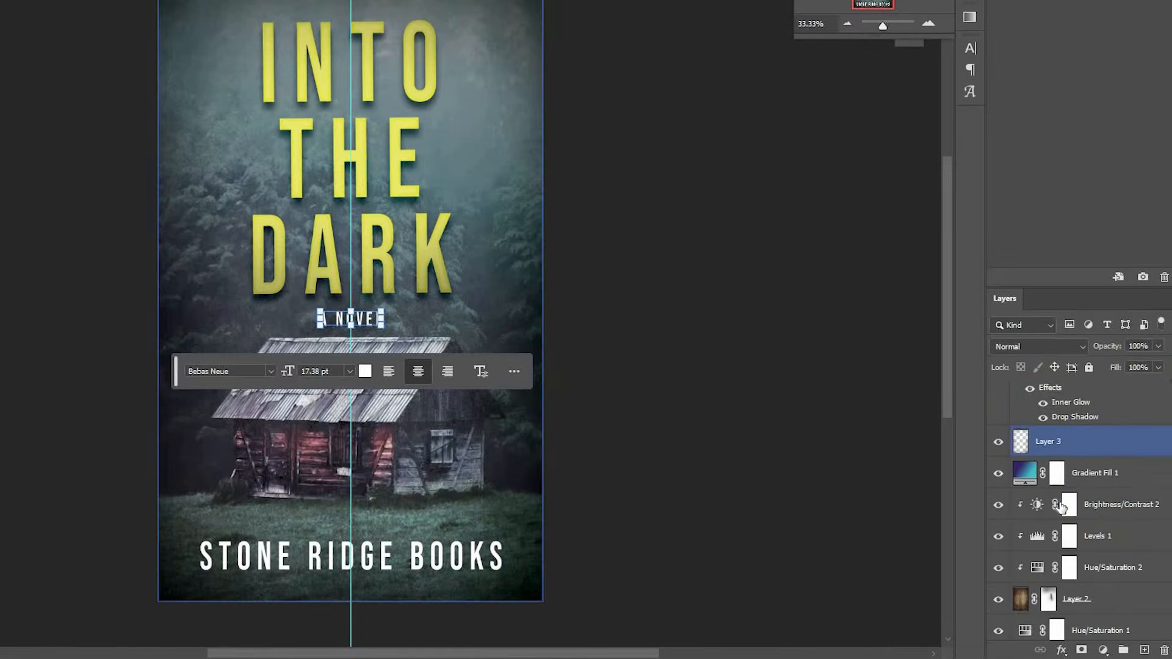
scroll(1062, 508, up, 7)
scroll(1063, 508, down, 4)
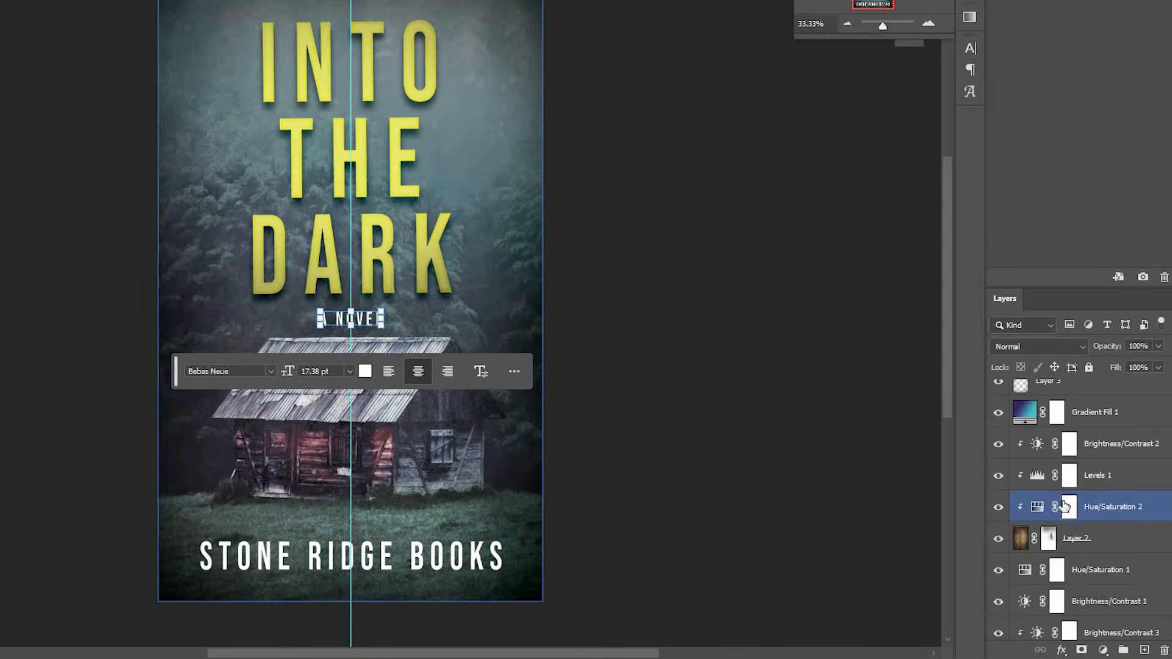
click(1110, 408)
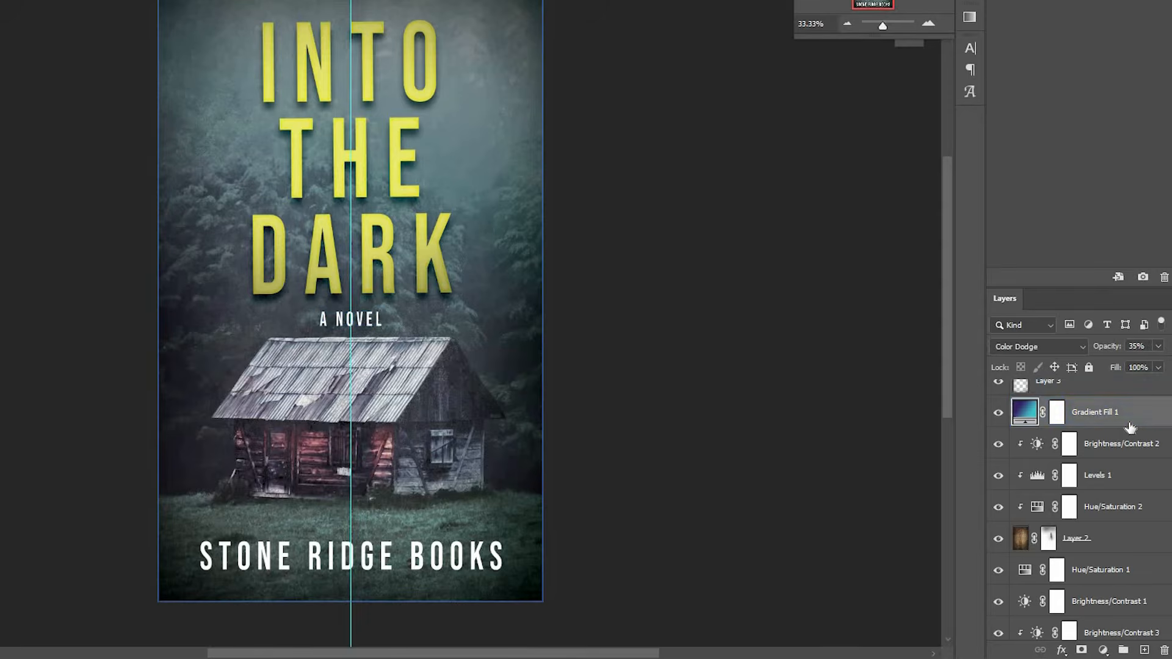
scroll(1130, 427, up, 3)
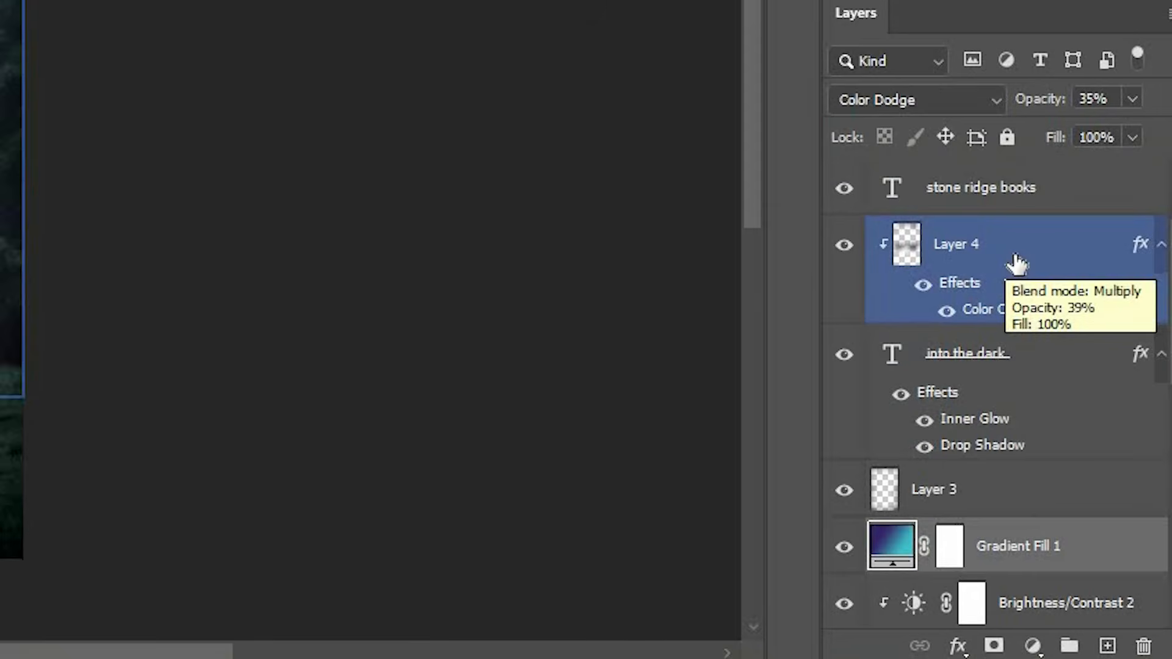
Select Layer 4, clipped to the title, and toggle its visibility repeatedly to compare the lettering with and without its shading.
click(1021, 433)
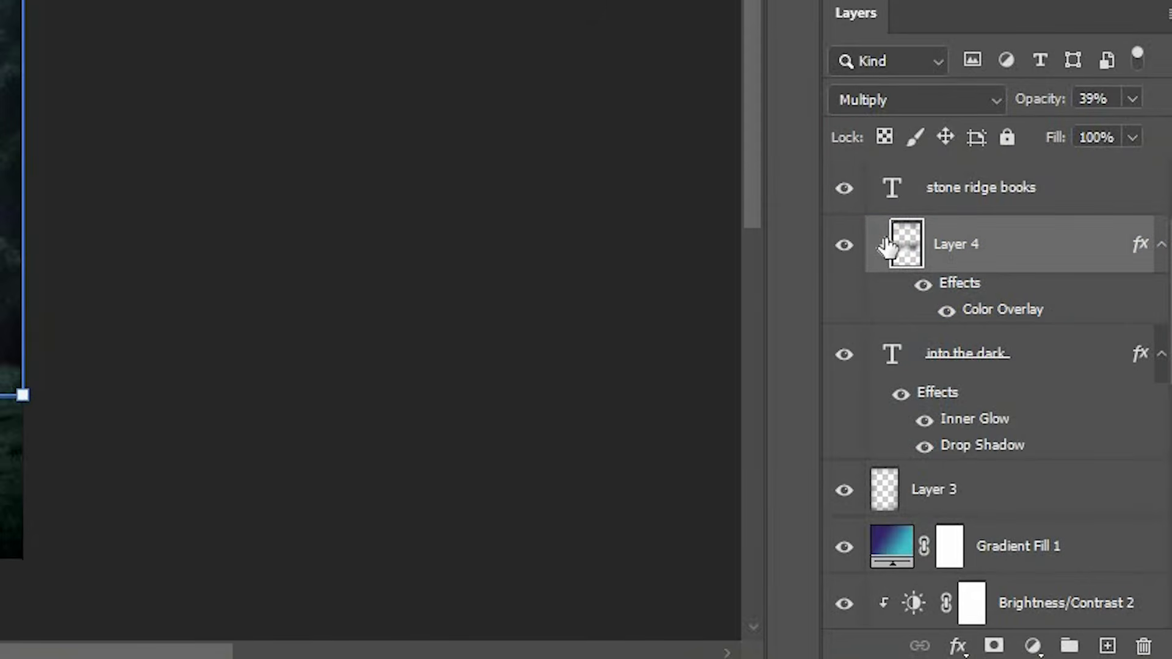
click(846, 246)
click(846, 246)
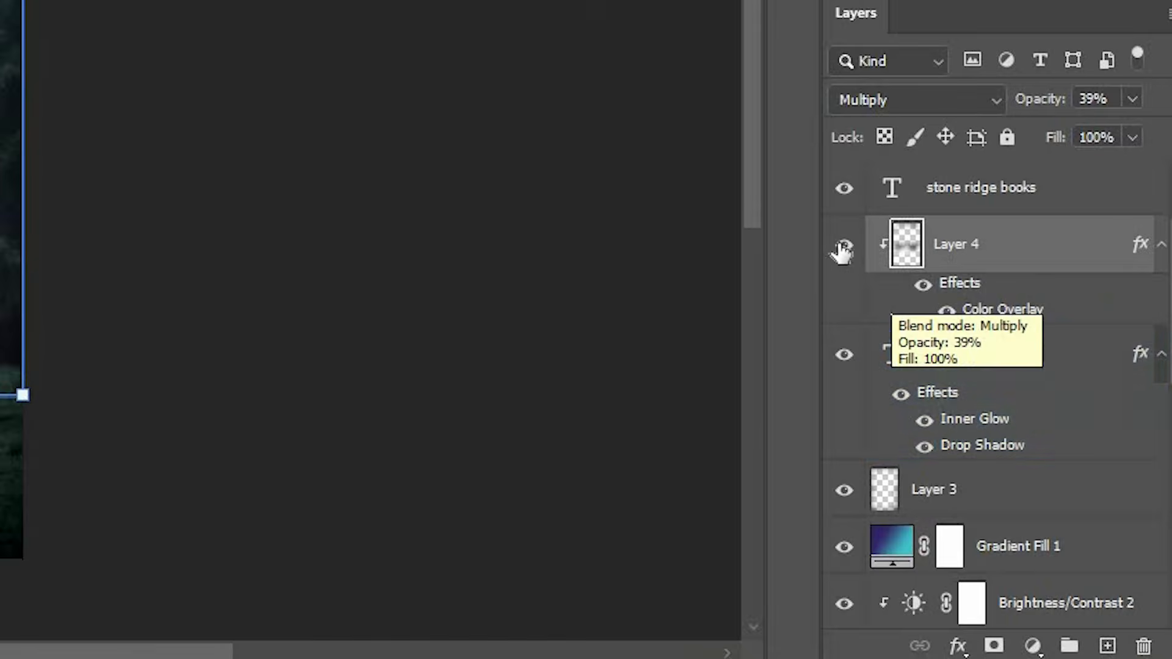
click(856, 266)
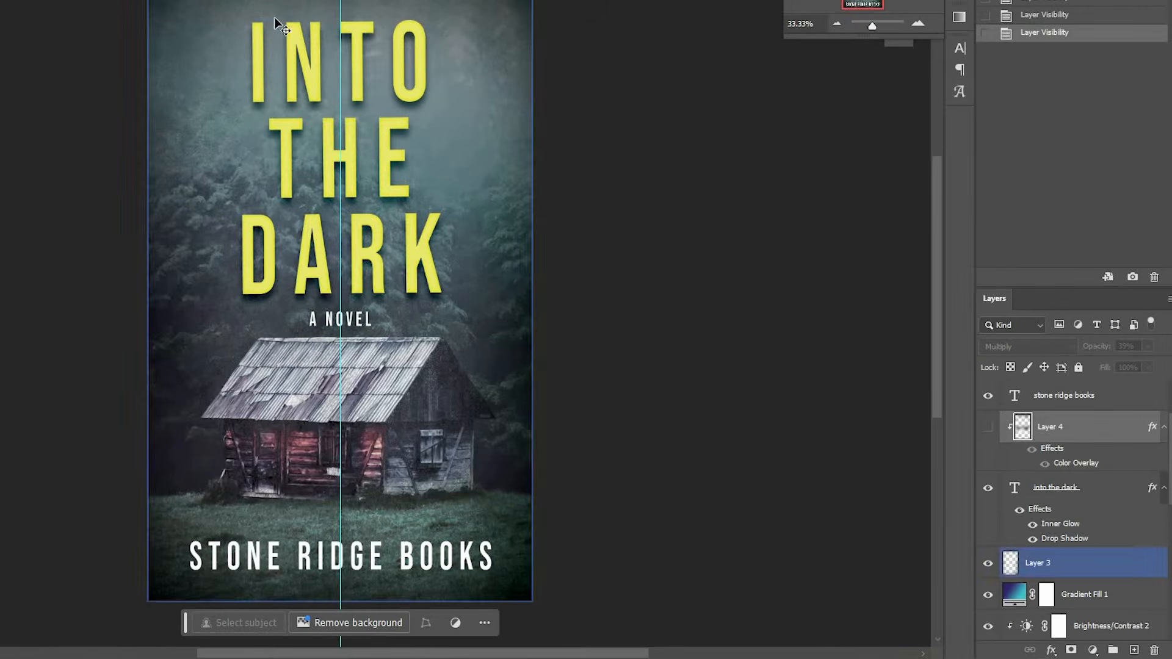
click(989, 429)
click(989, 429)
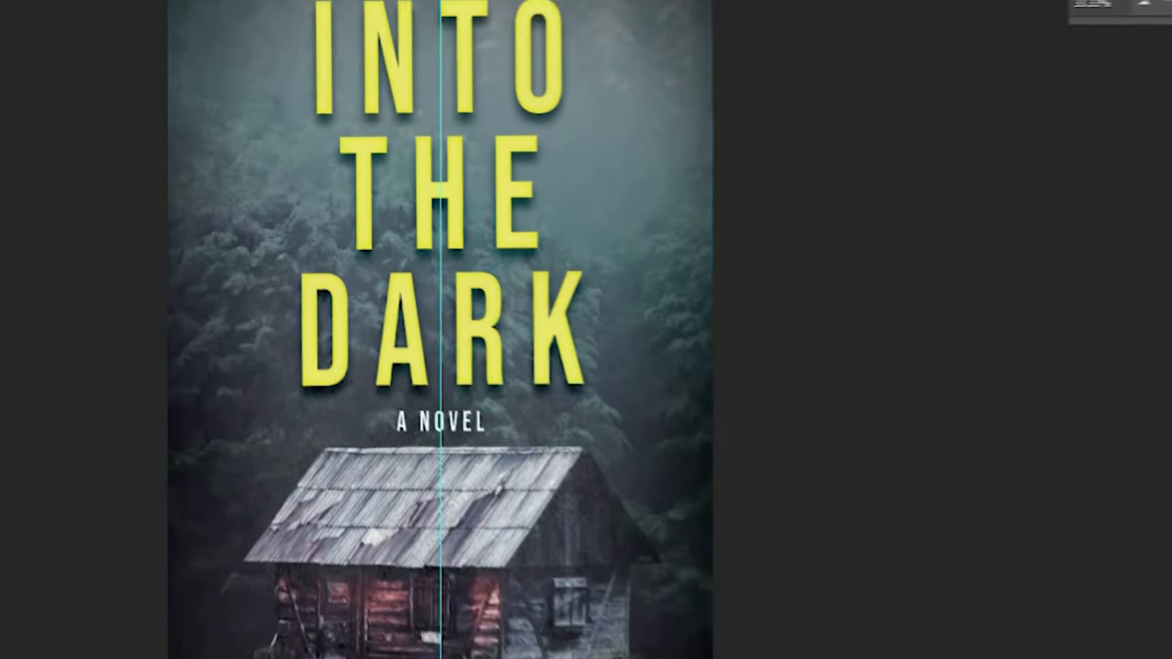
click(989, 429)
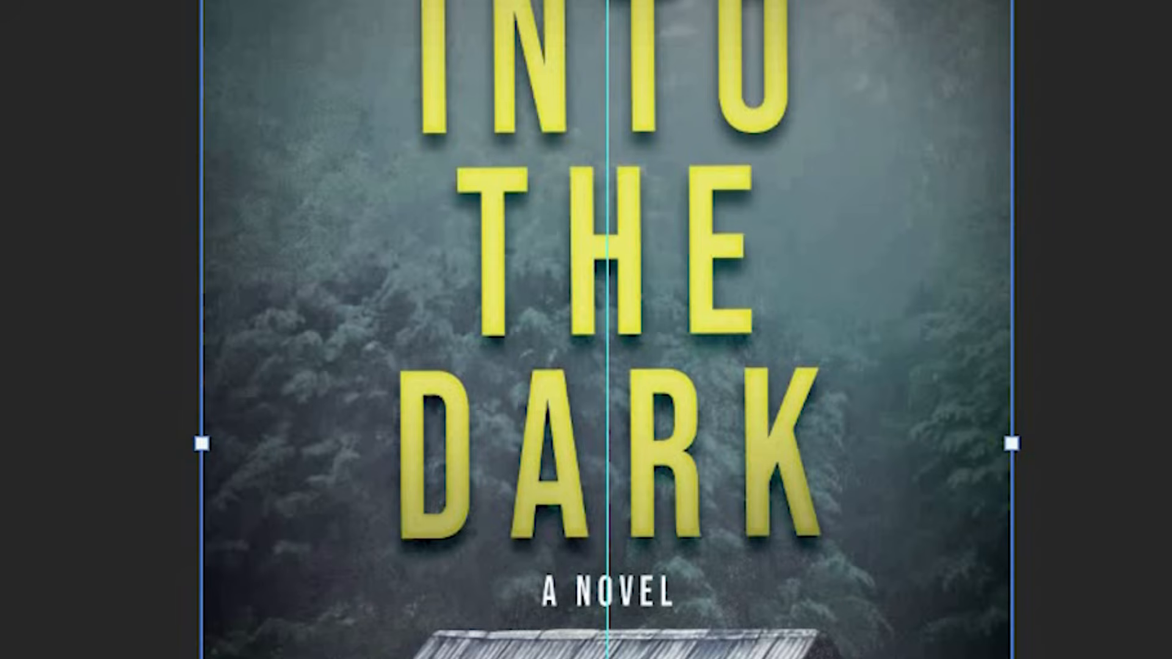
click(989, 429)
click(989, 429)
Select the Gradient Fill 1 layer and toggle its visibility to compare the cover with and without the colour gradient.
scroll(1122, 544, down, 2)
click(1136, 538)
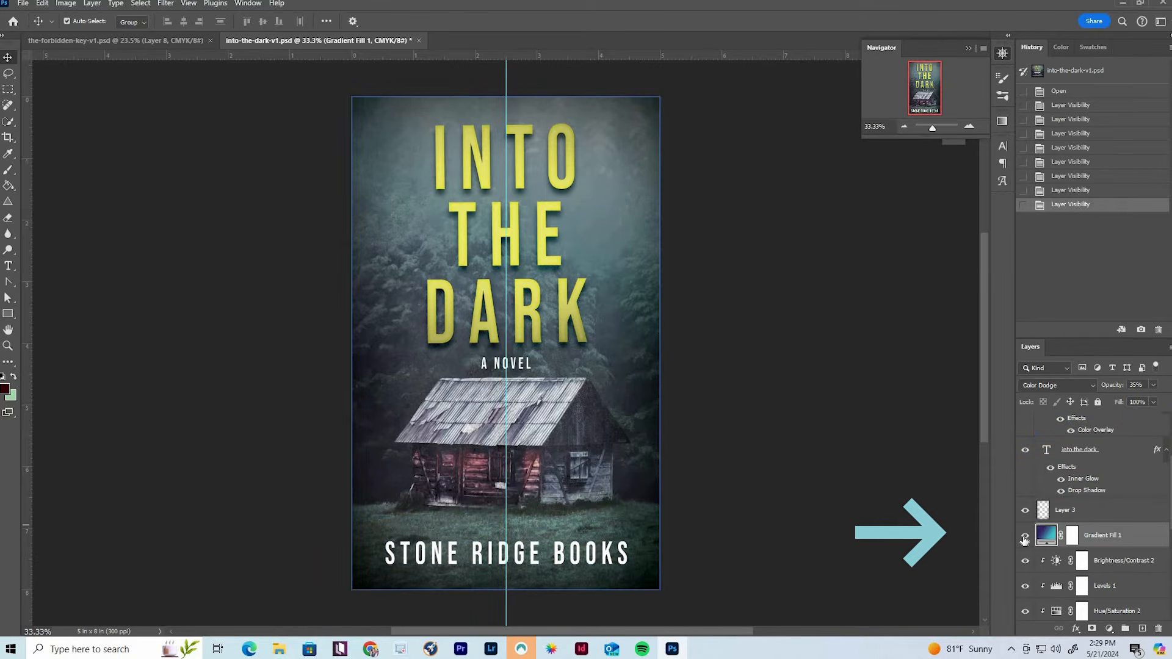
click(1025, 538)
click(1025, 538)
click(1025, 538)
click(1025, 537)
Inspect the Brightness/Contrast 2, Levels 1 and Hue/Saturation 2 adjustment layers, toggling their visibility to compare their effect on the cover.
scroll(1069, 519, down, 3)
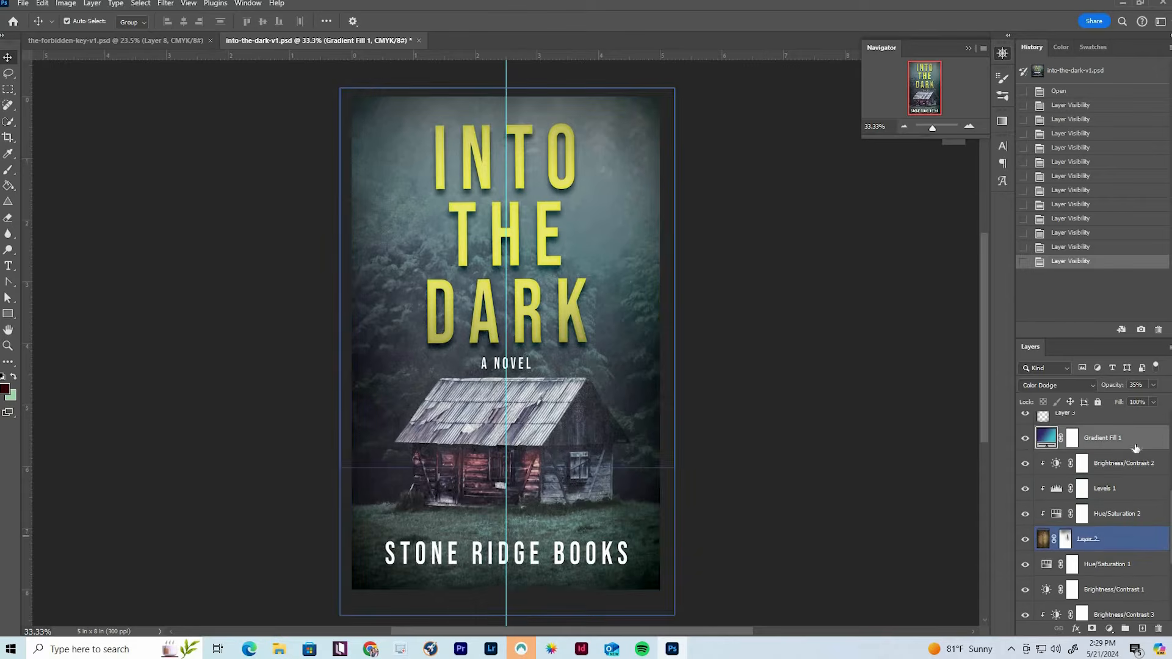
click(1154, 465)
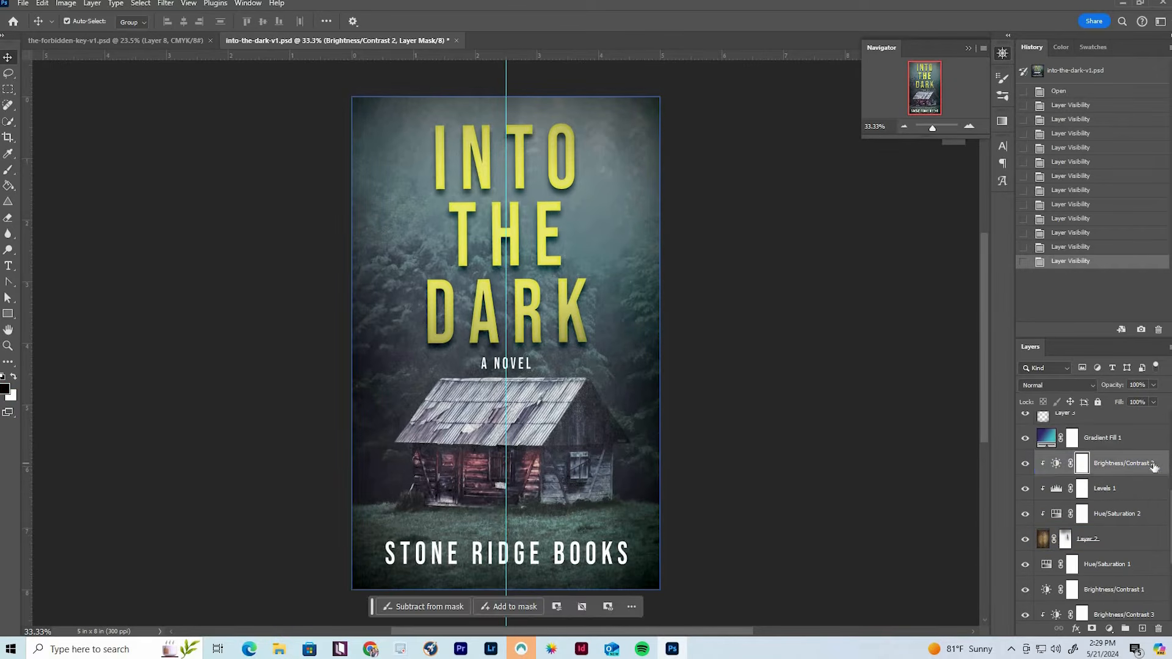
click(1154, 513)
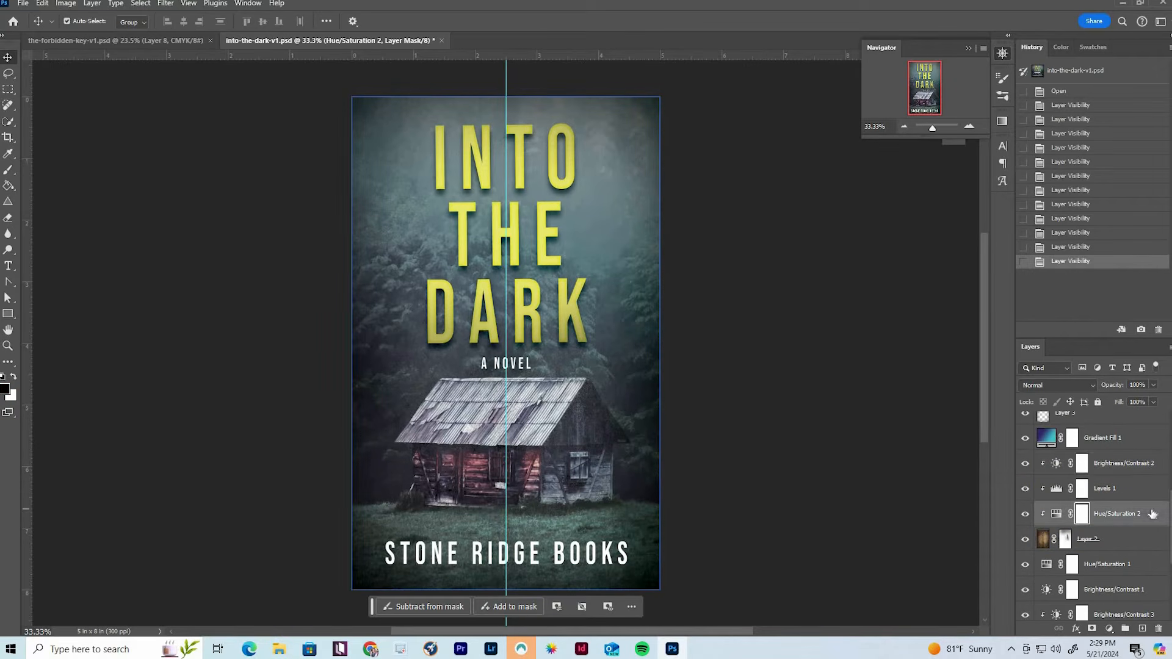
click(1026, 515)
click(1026, 513)
click(1026, 489)
click(1026, 463)
click(1025, 488)
click(1143, 562)
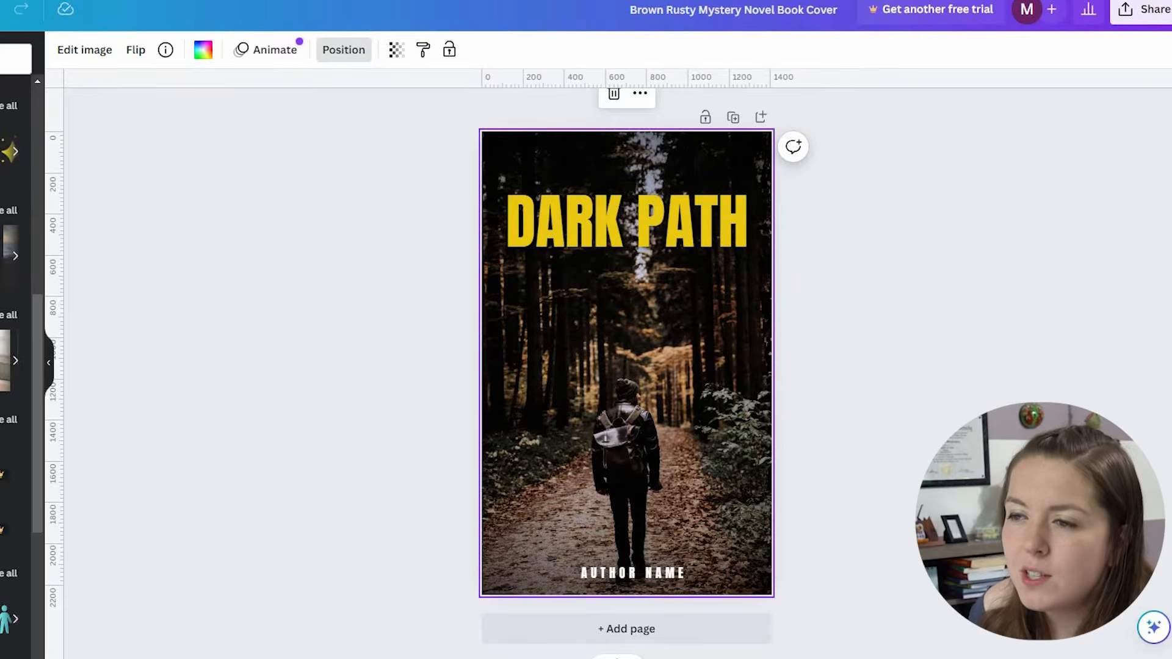
Return to the Canva cover and generate AI images with Magic Media from the prompt "man walking in woods creepy".
scroll(12, 367, up, 10)
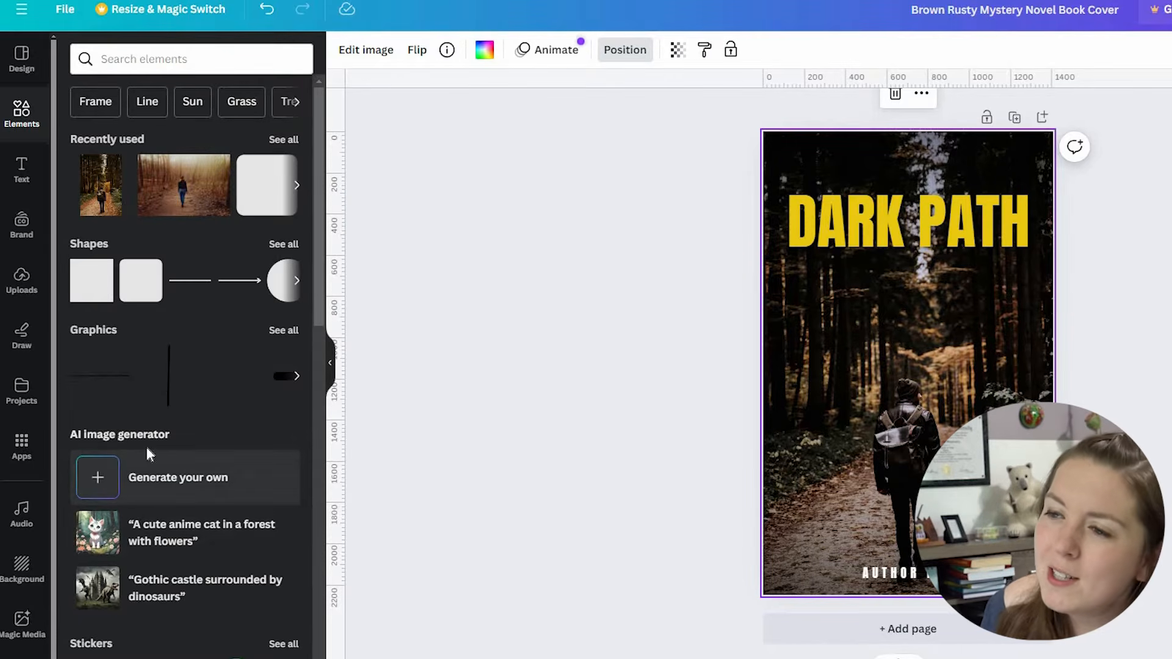
click(97, 478)
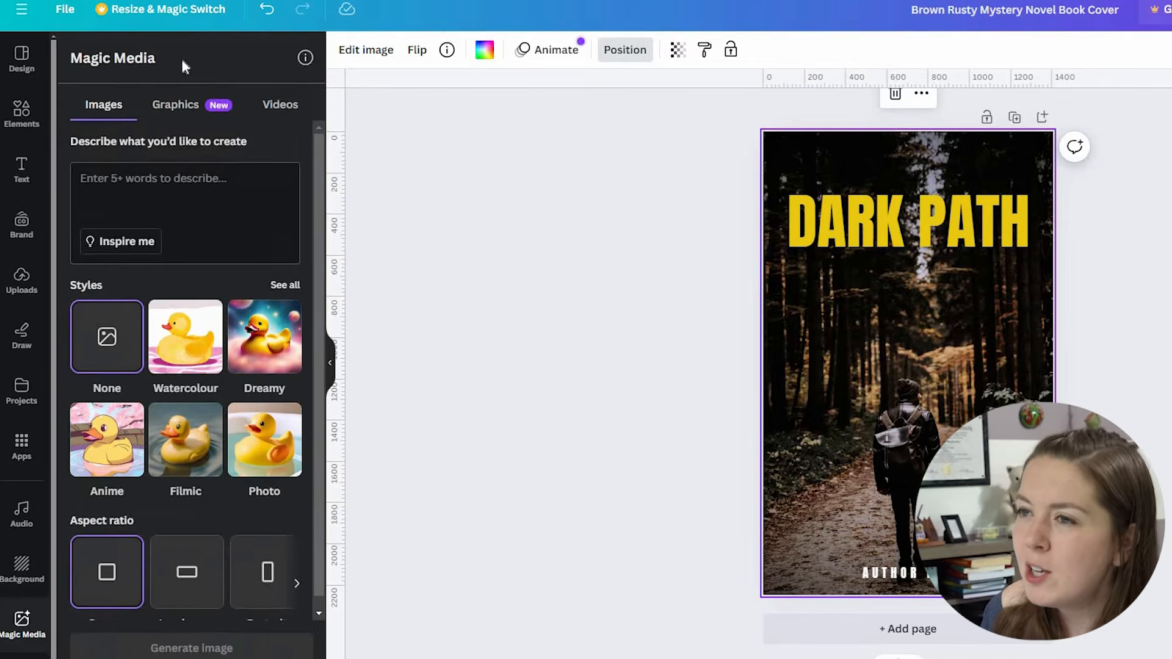
click(151, 183)
text(man)
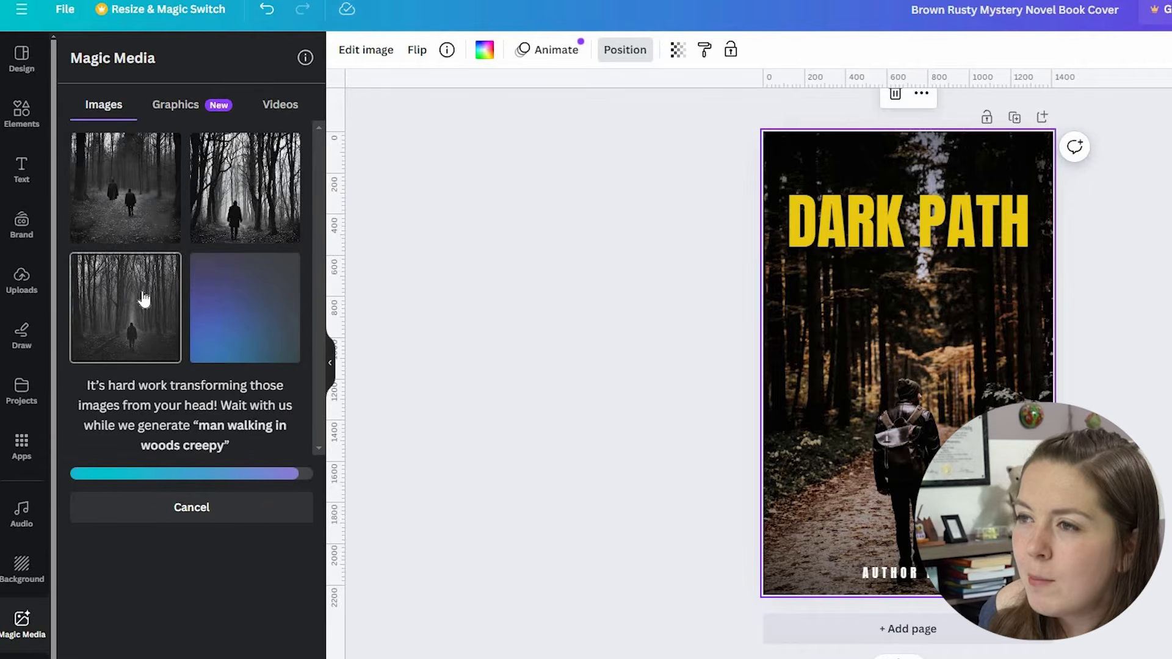
Add the generated image of a lone figure in misty woods to the cover and enlarge it past the page's full height.
click(119, 304)
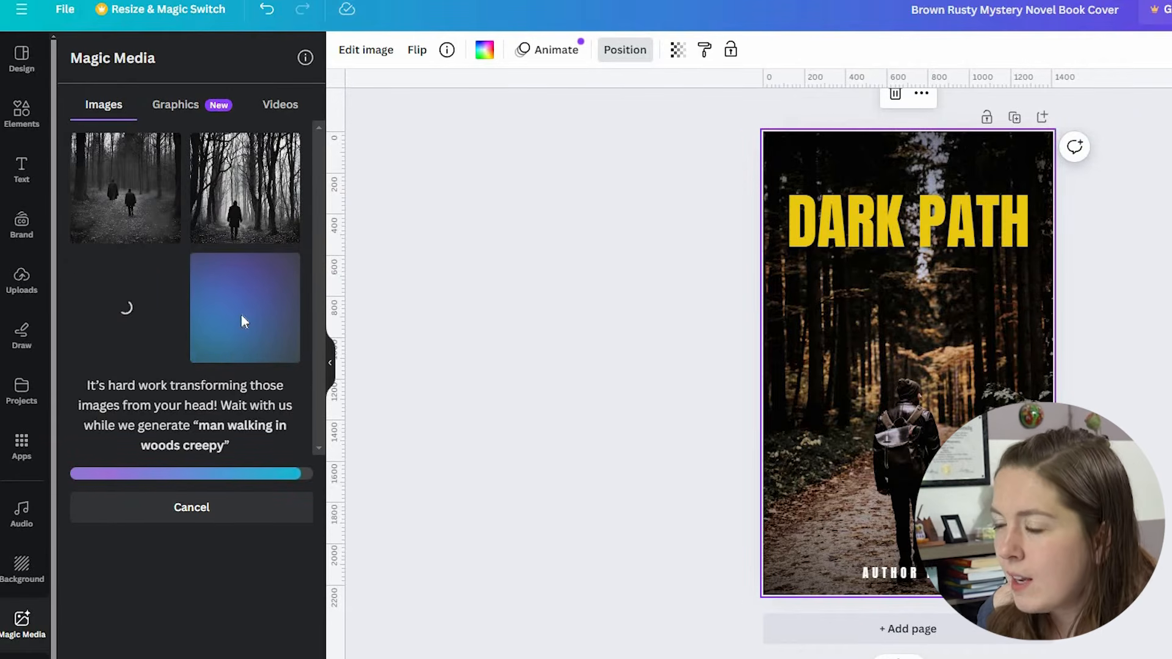
drag(929, 363, 853, 219)
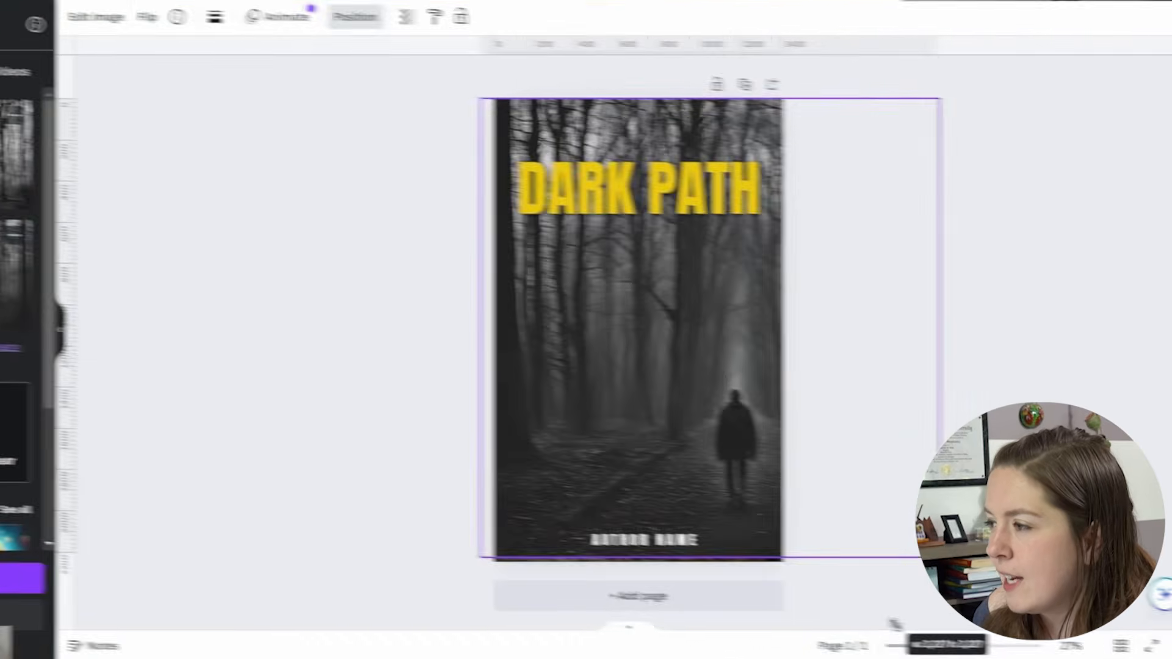
drag(895, 625, 916, 649)
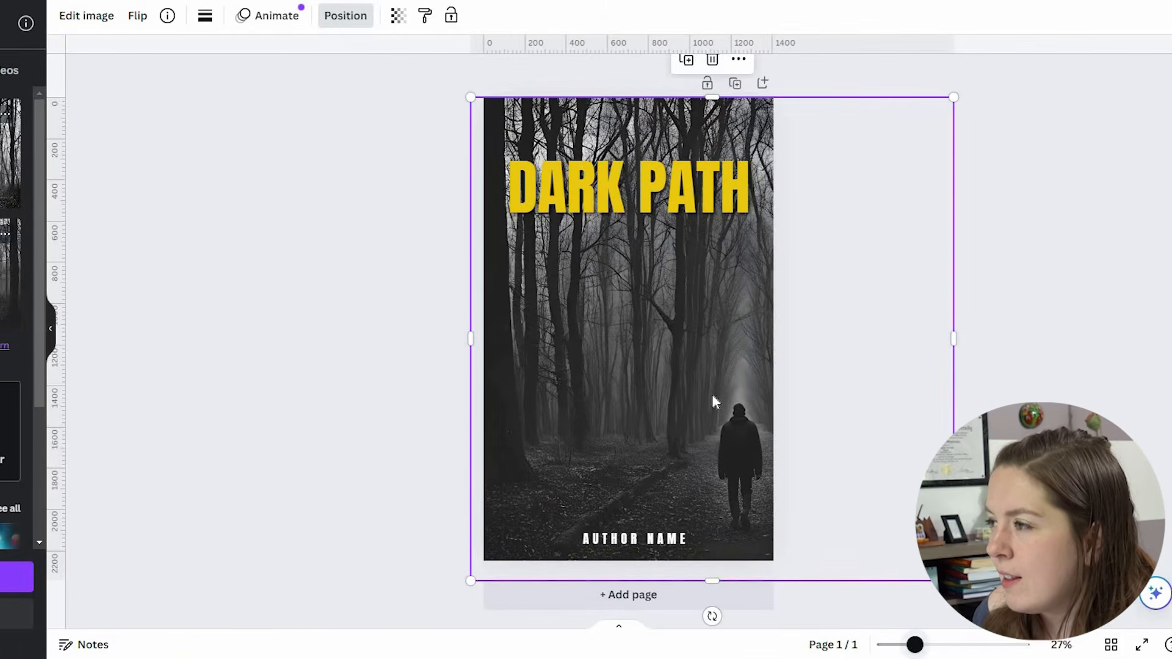
Center the walking figure under the title, enlarge the woods image further and align its lower edge with the page.
drag(632, 402, 610, 386)
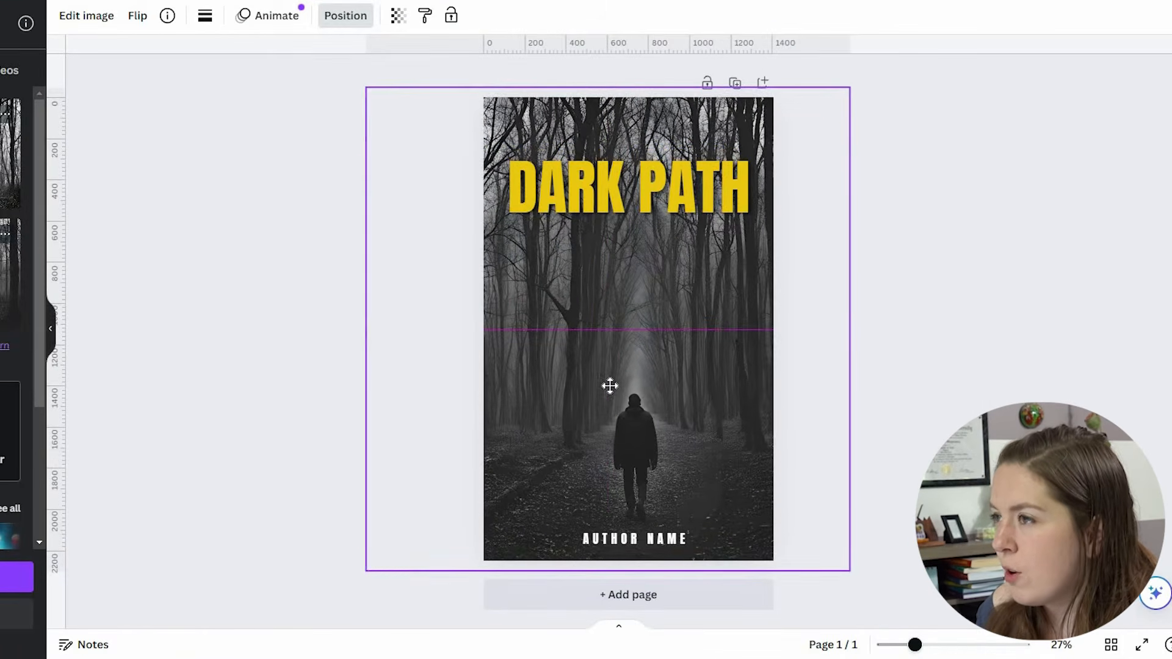
drag(487, 169, 486, 167)
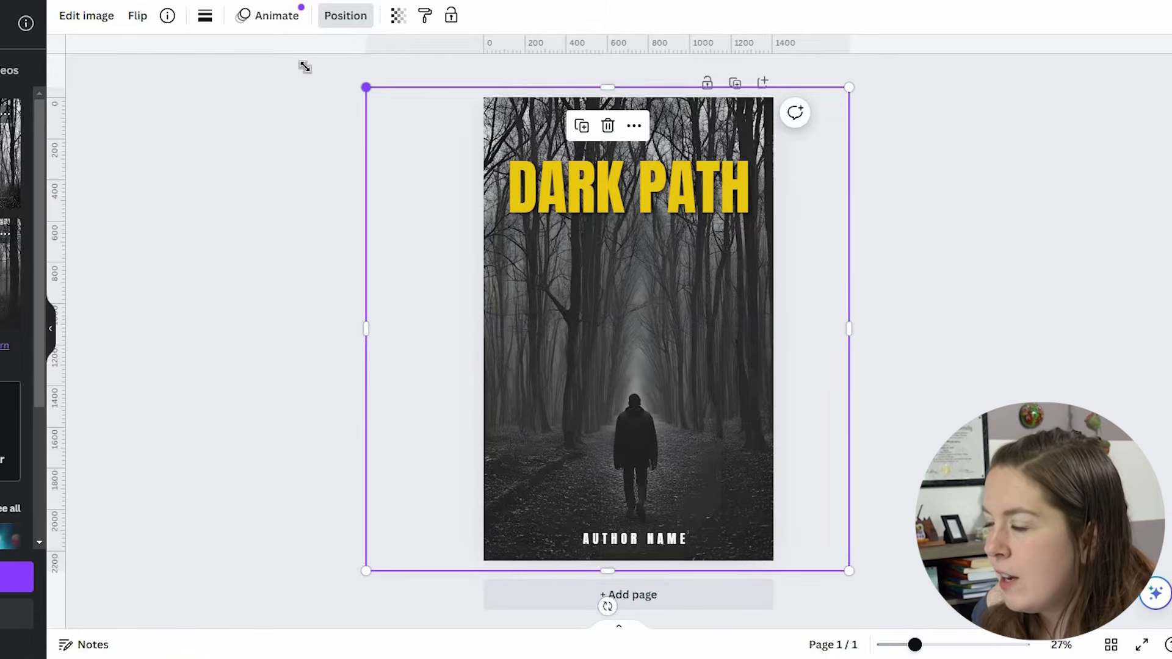
drag(305, 67, 302, 28)
drag(593, 395, 620, 385)
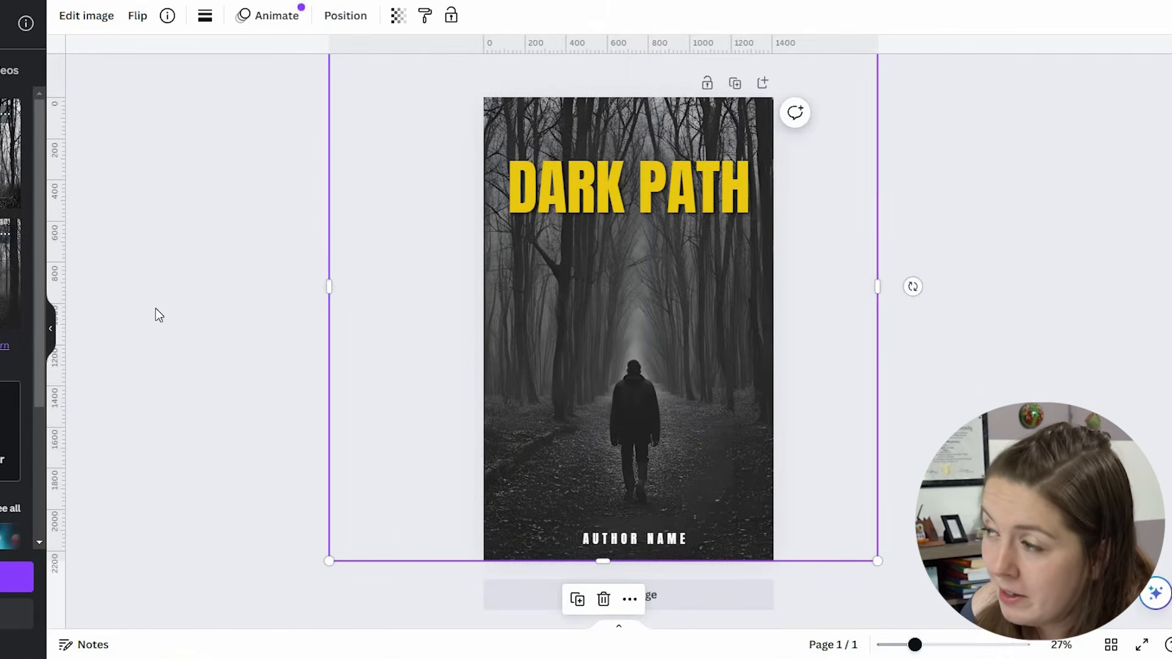